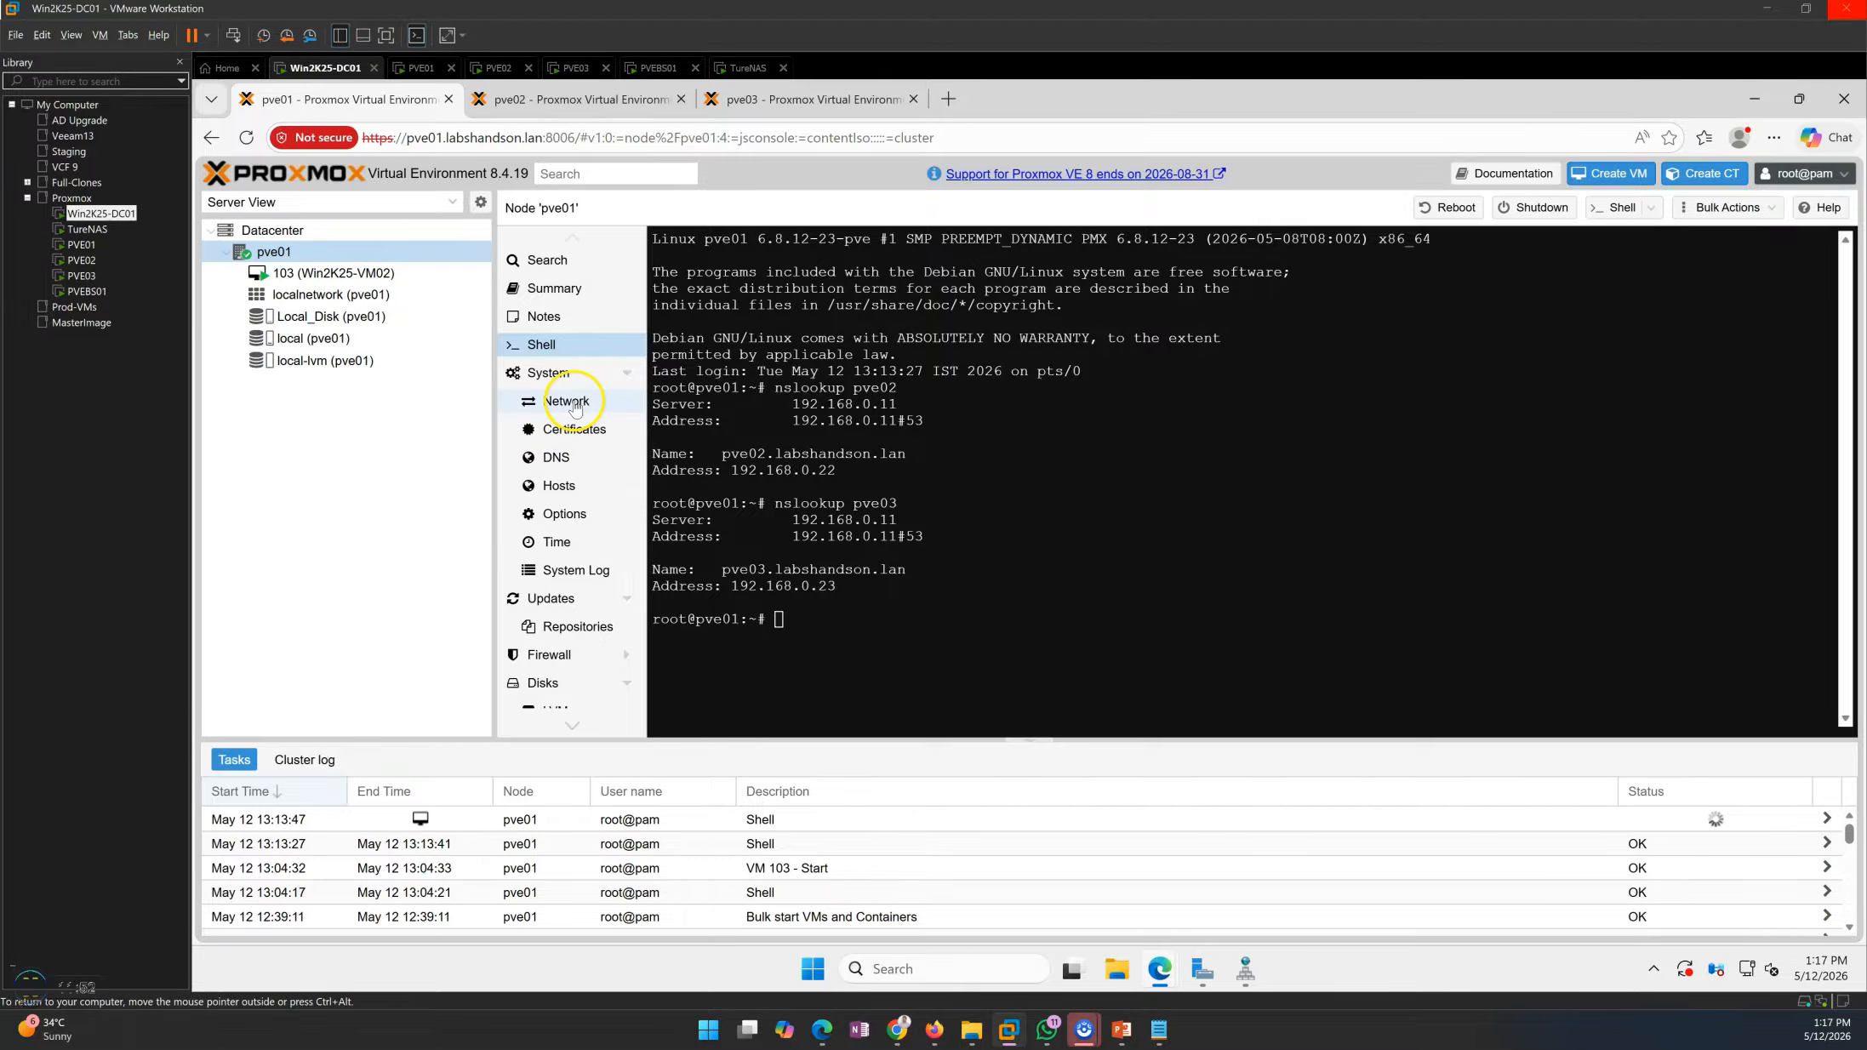
Review the network bridges and their IP addresses on nodes pve01, pve02 and pve03
left_click(1189, 410)
left_click(1192, 409)
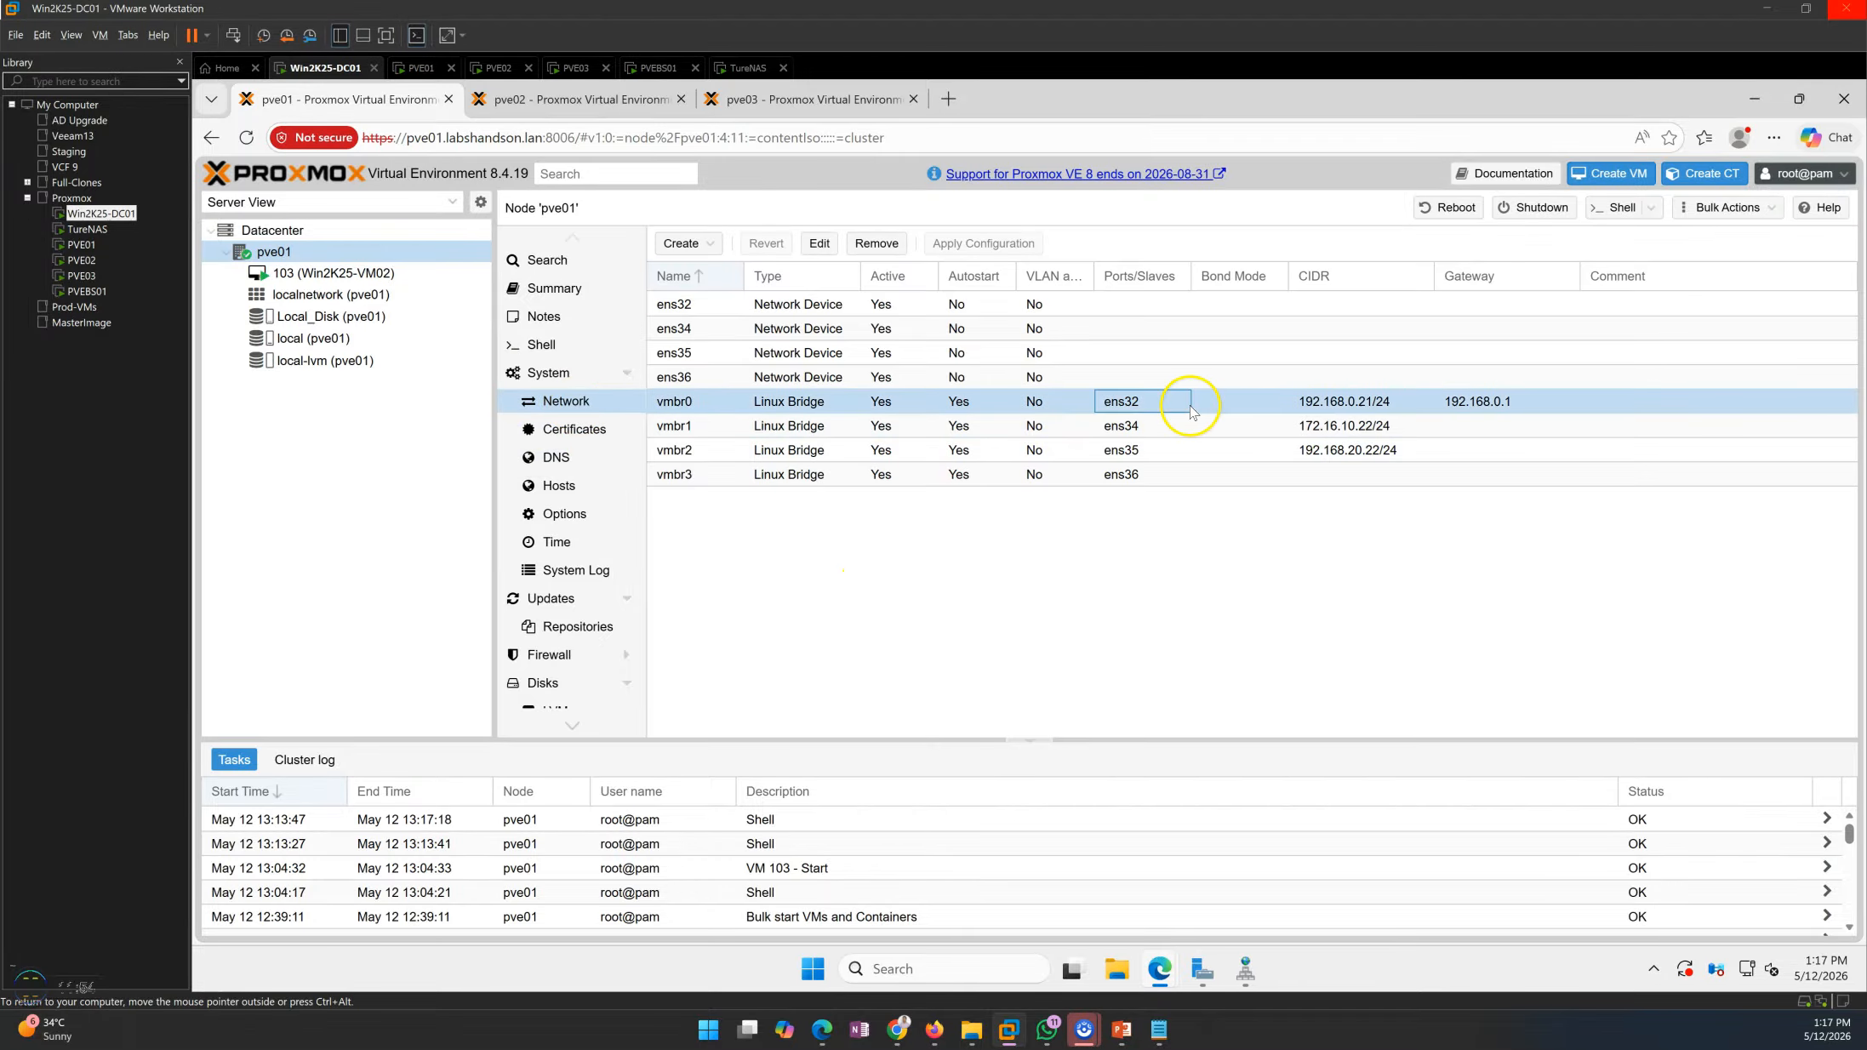
left_click(605, 113)
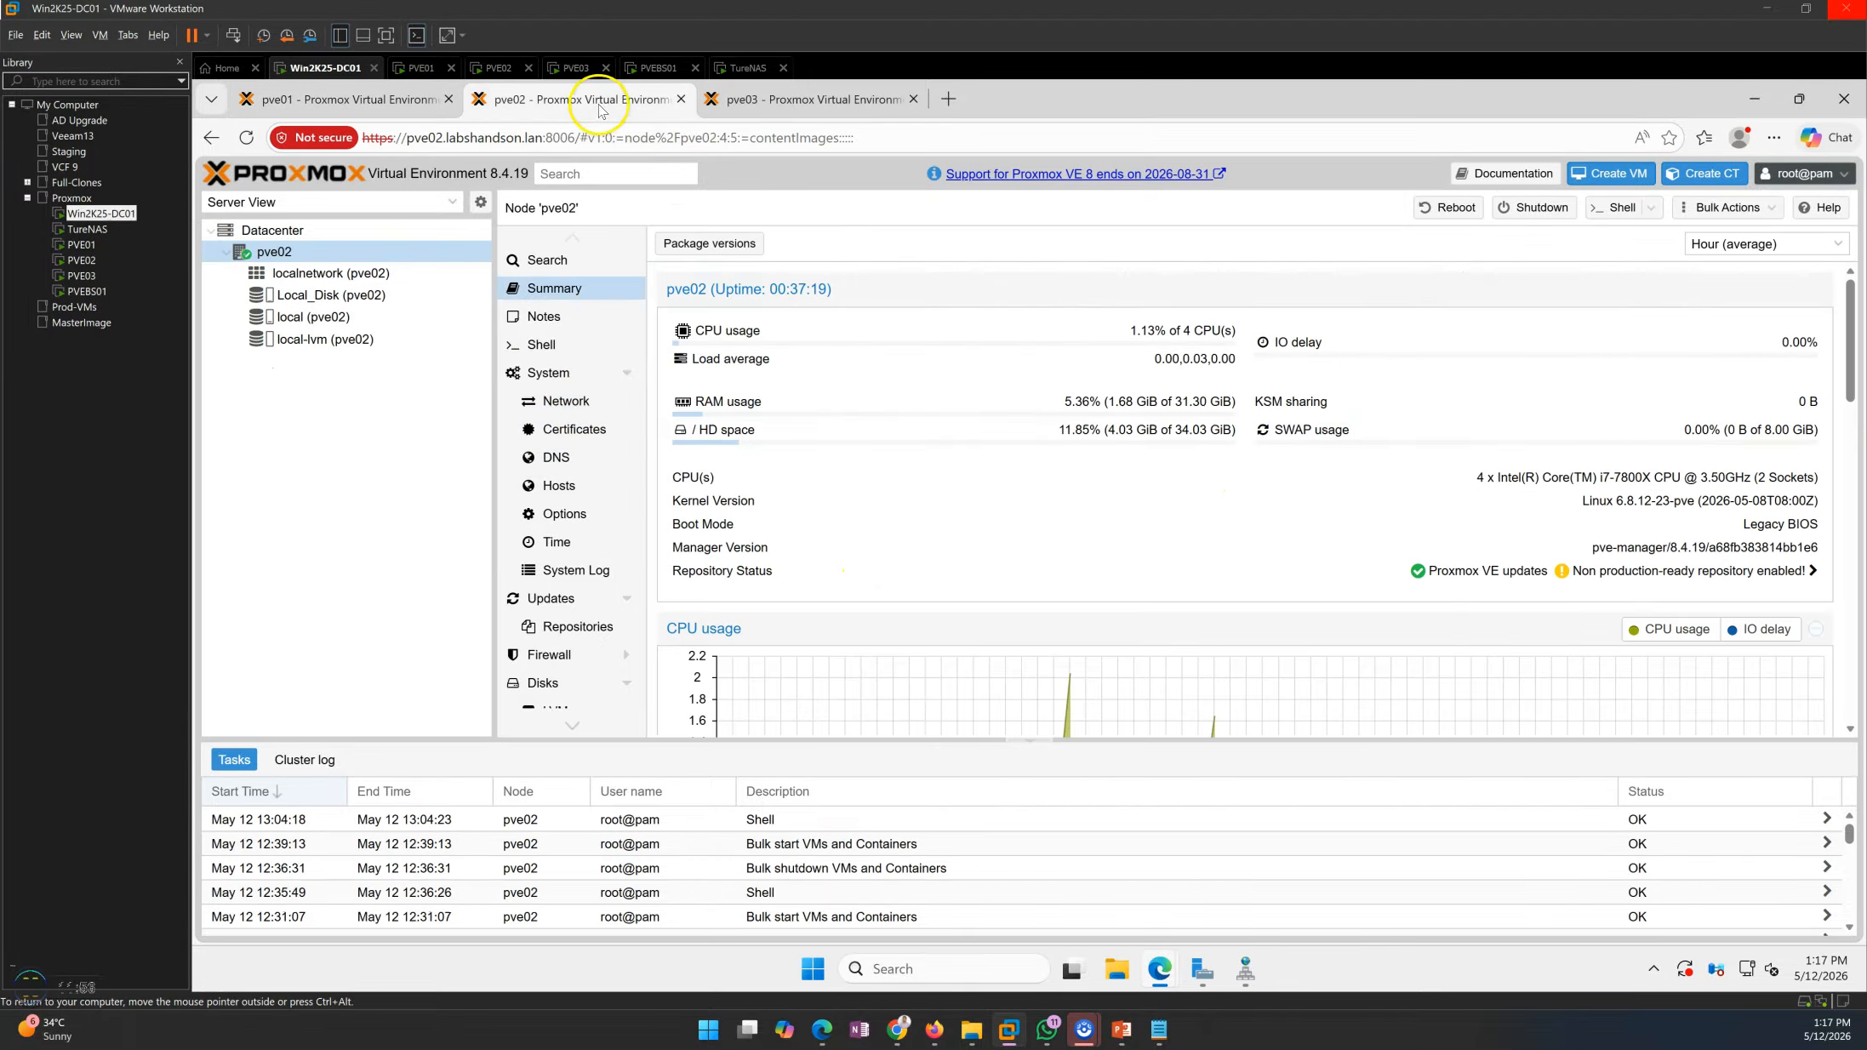
left_click(566, 404)
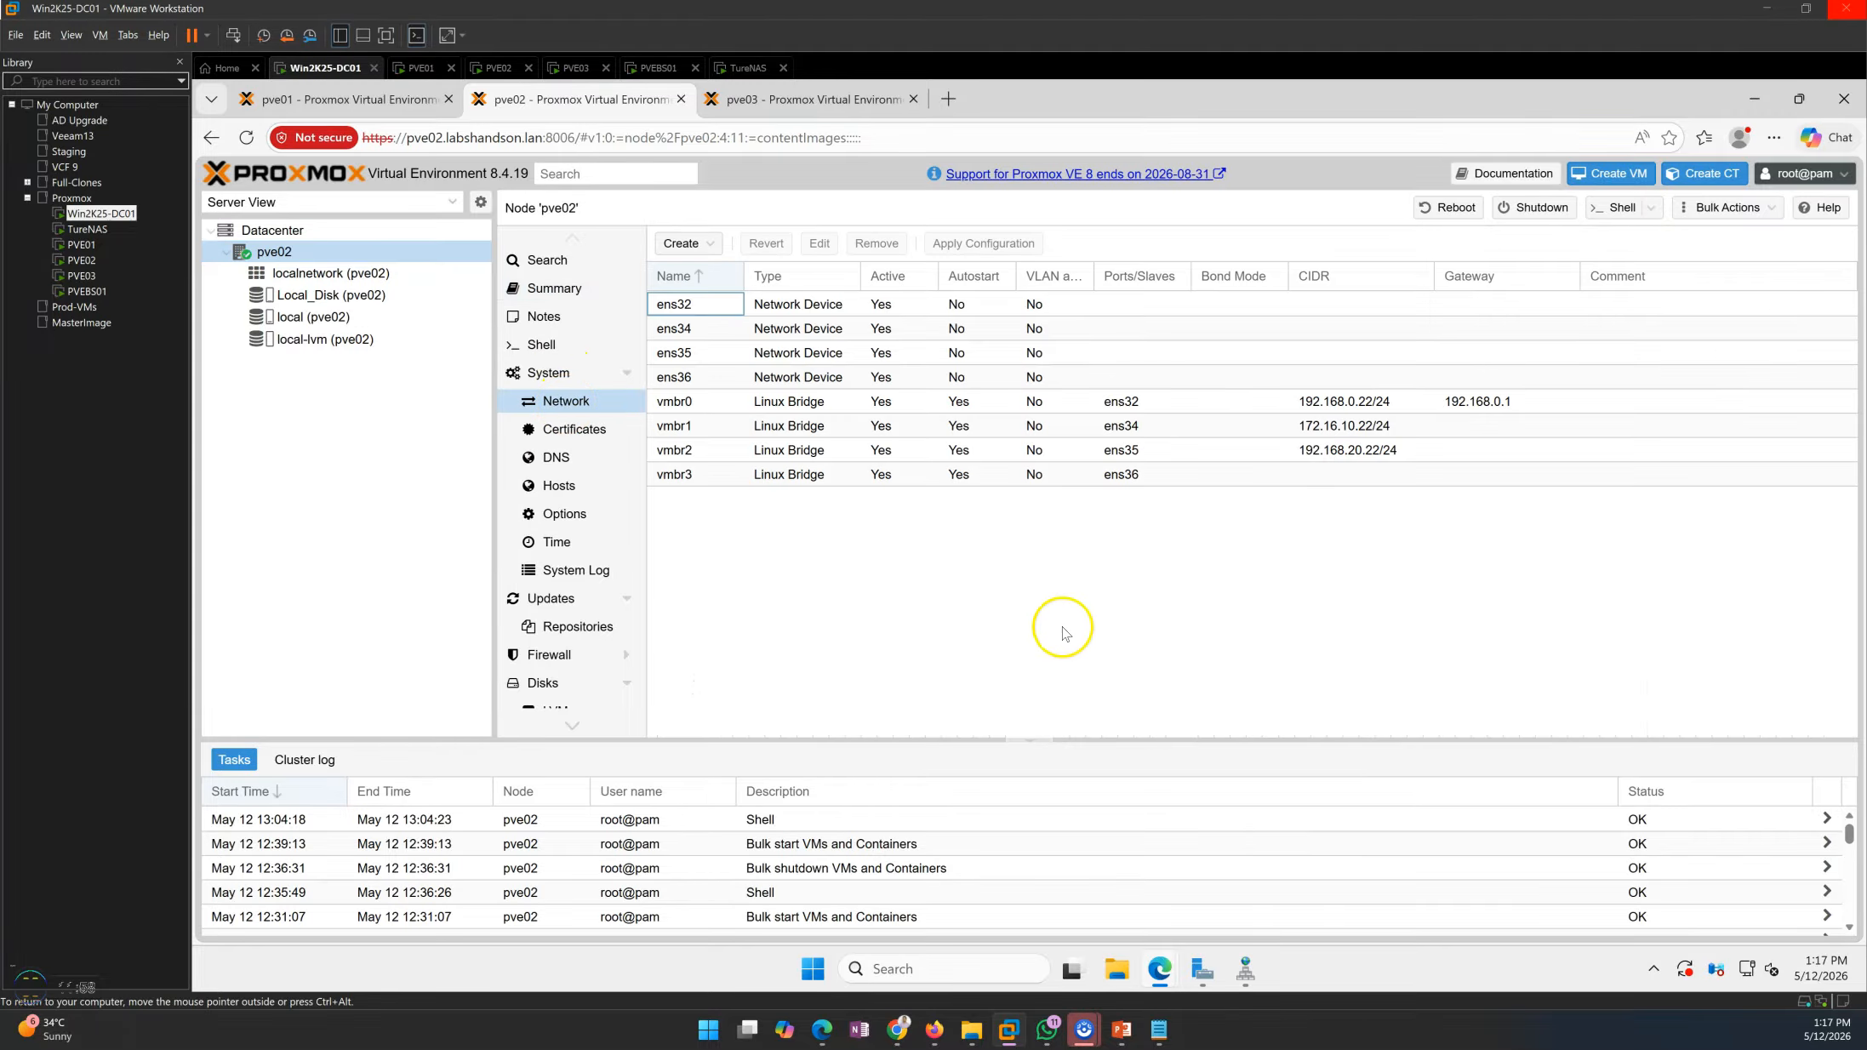
left_click(1360, 425)
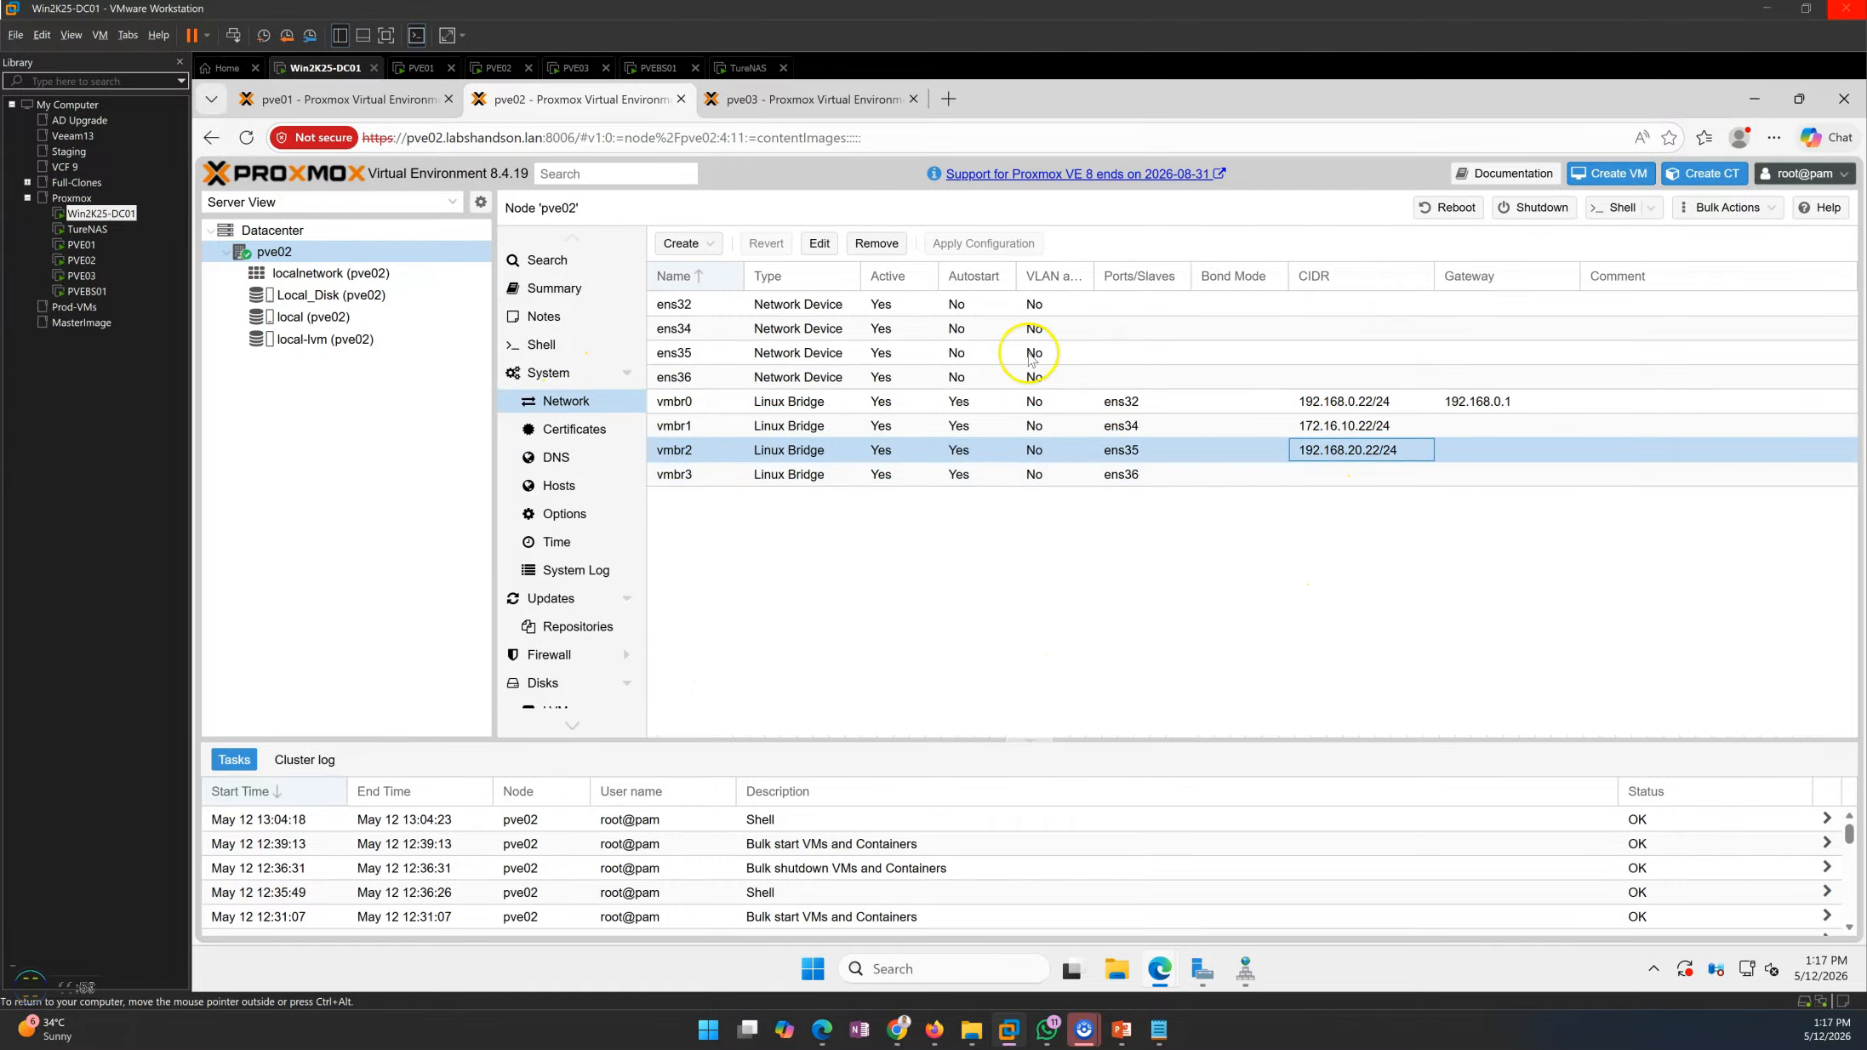
left_click(775, 98)
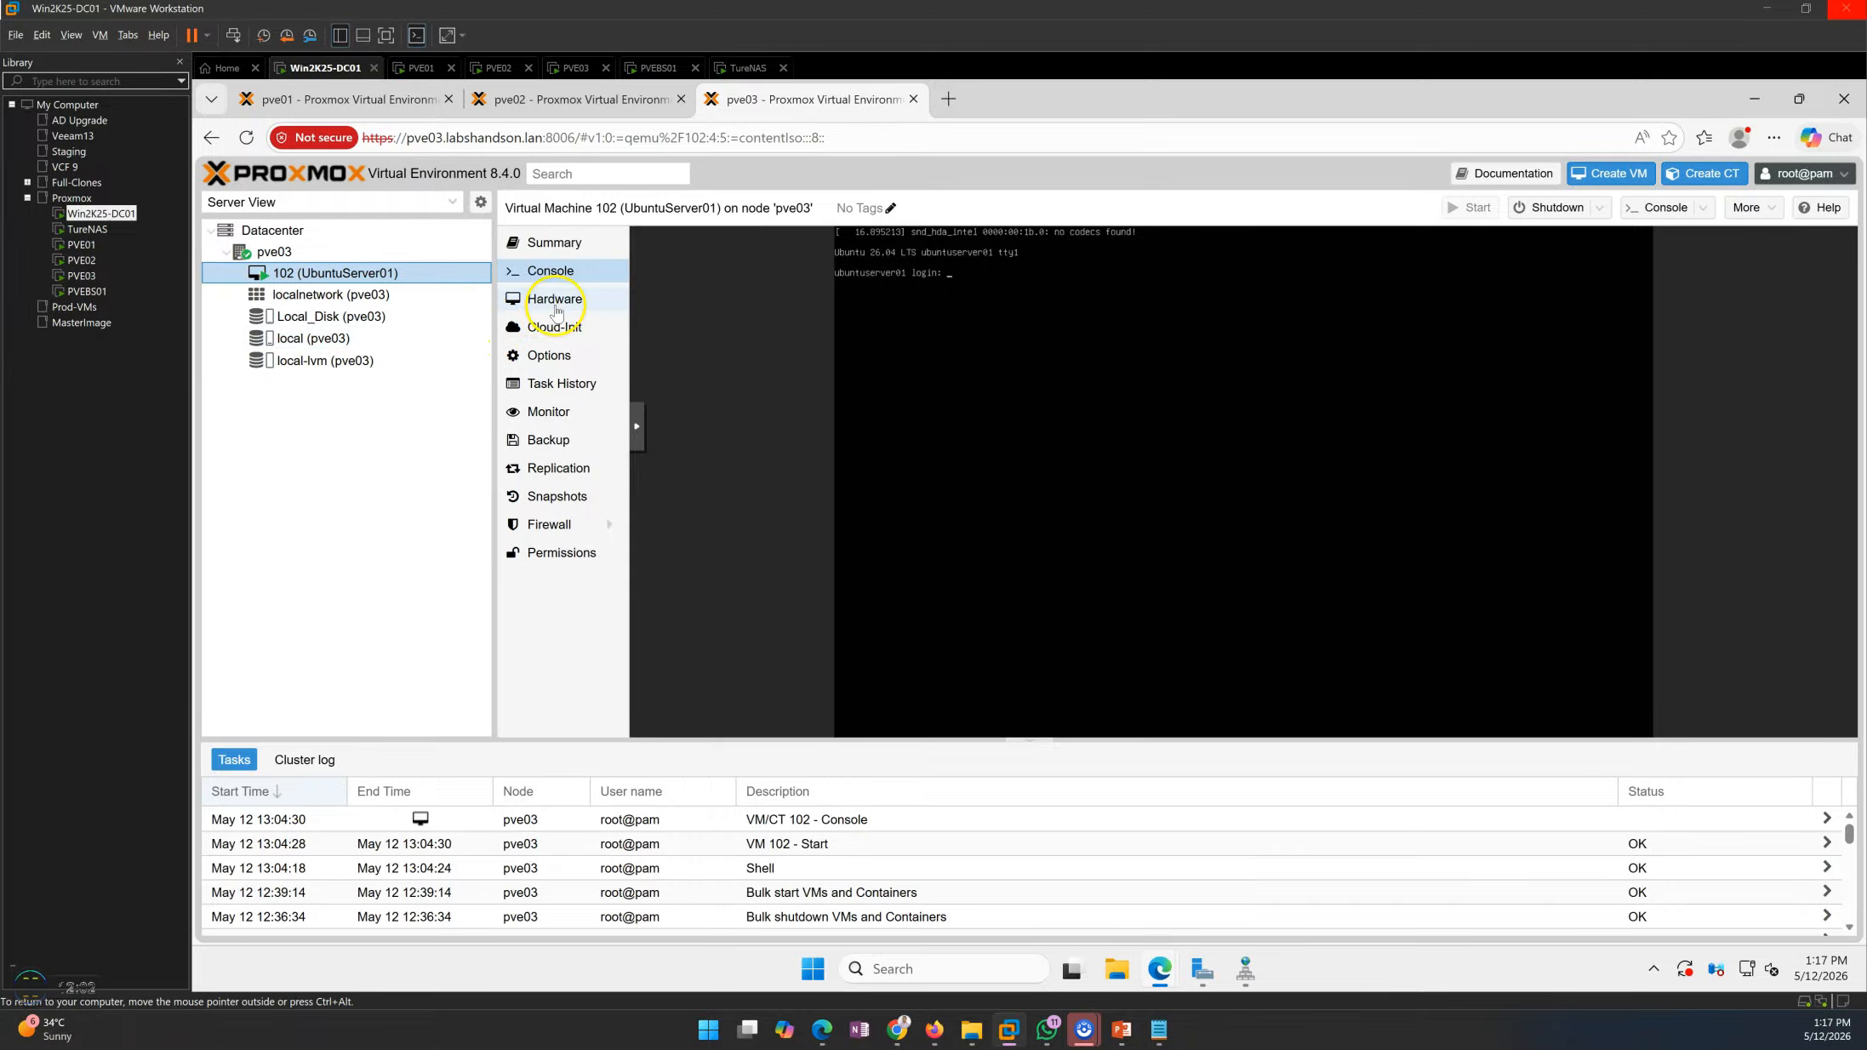
left_click(273, 251)
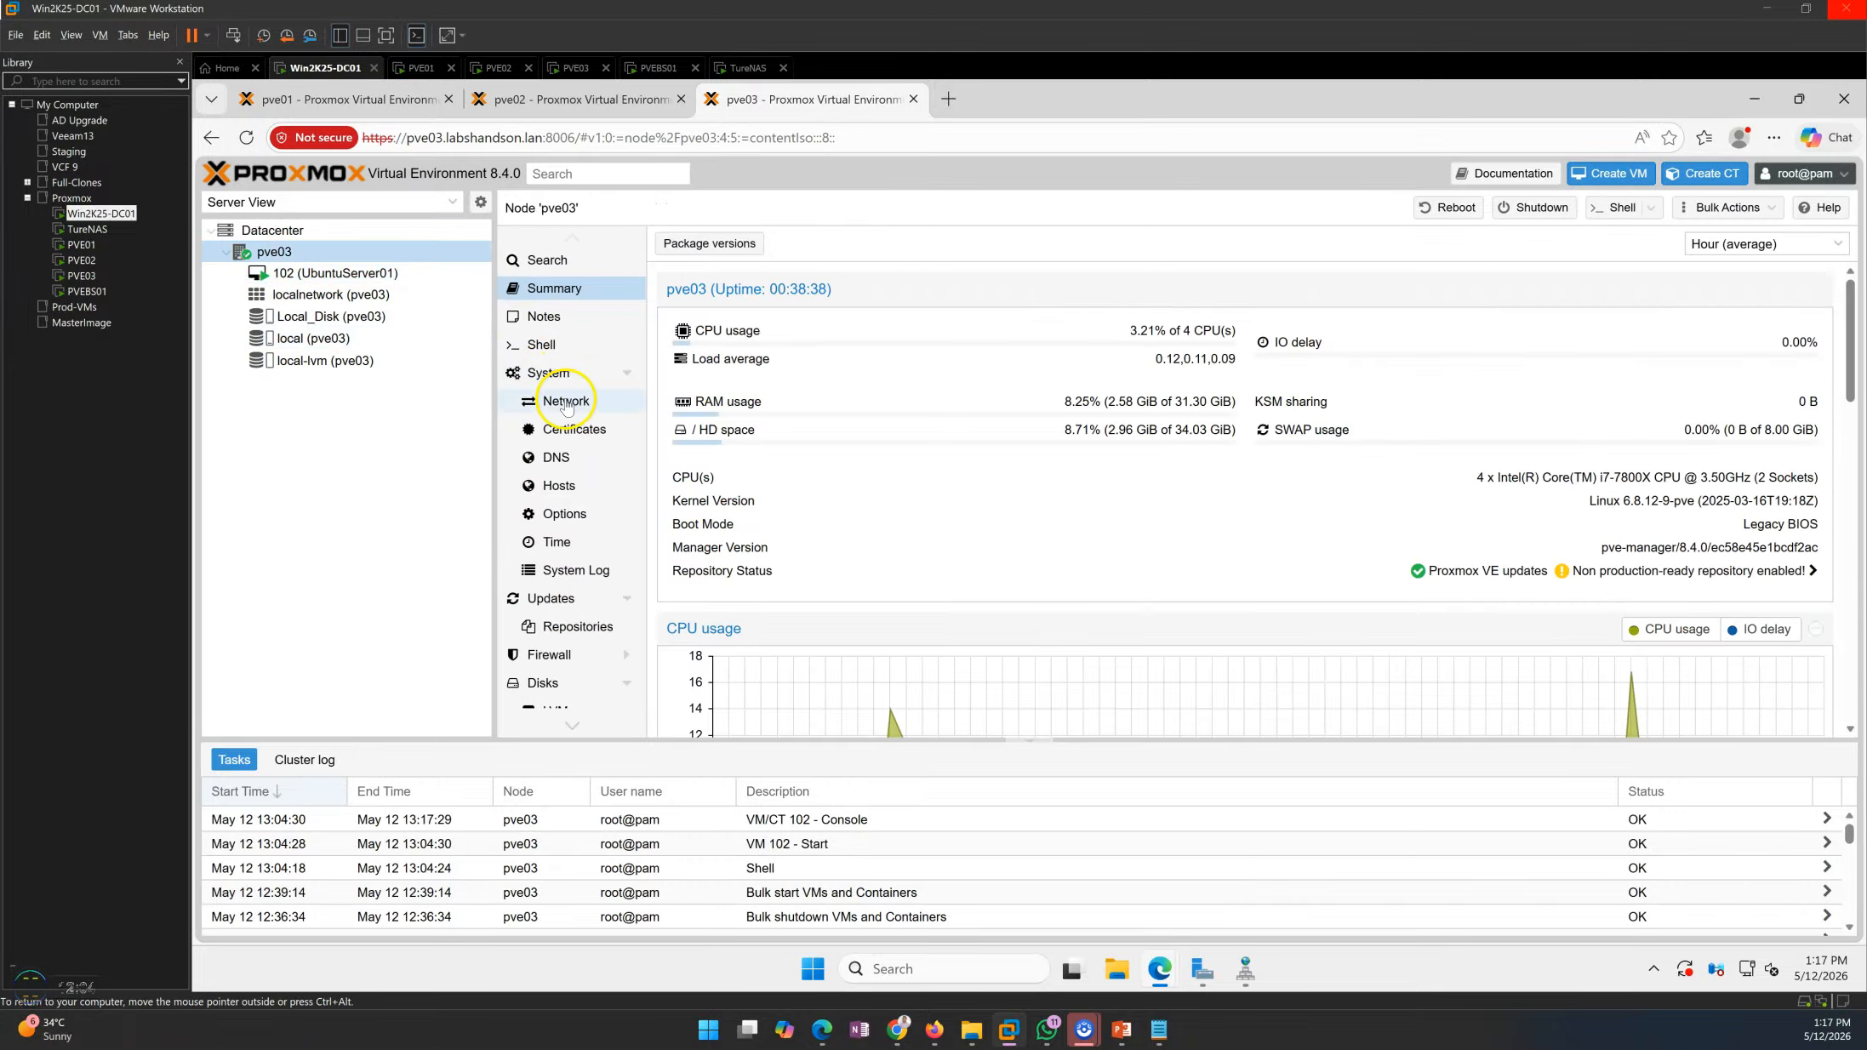
left_click(566, 401)
left_click(1216, 402)
left_click(1189, 428)
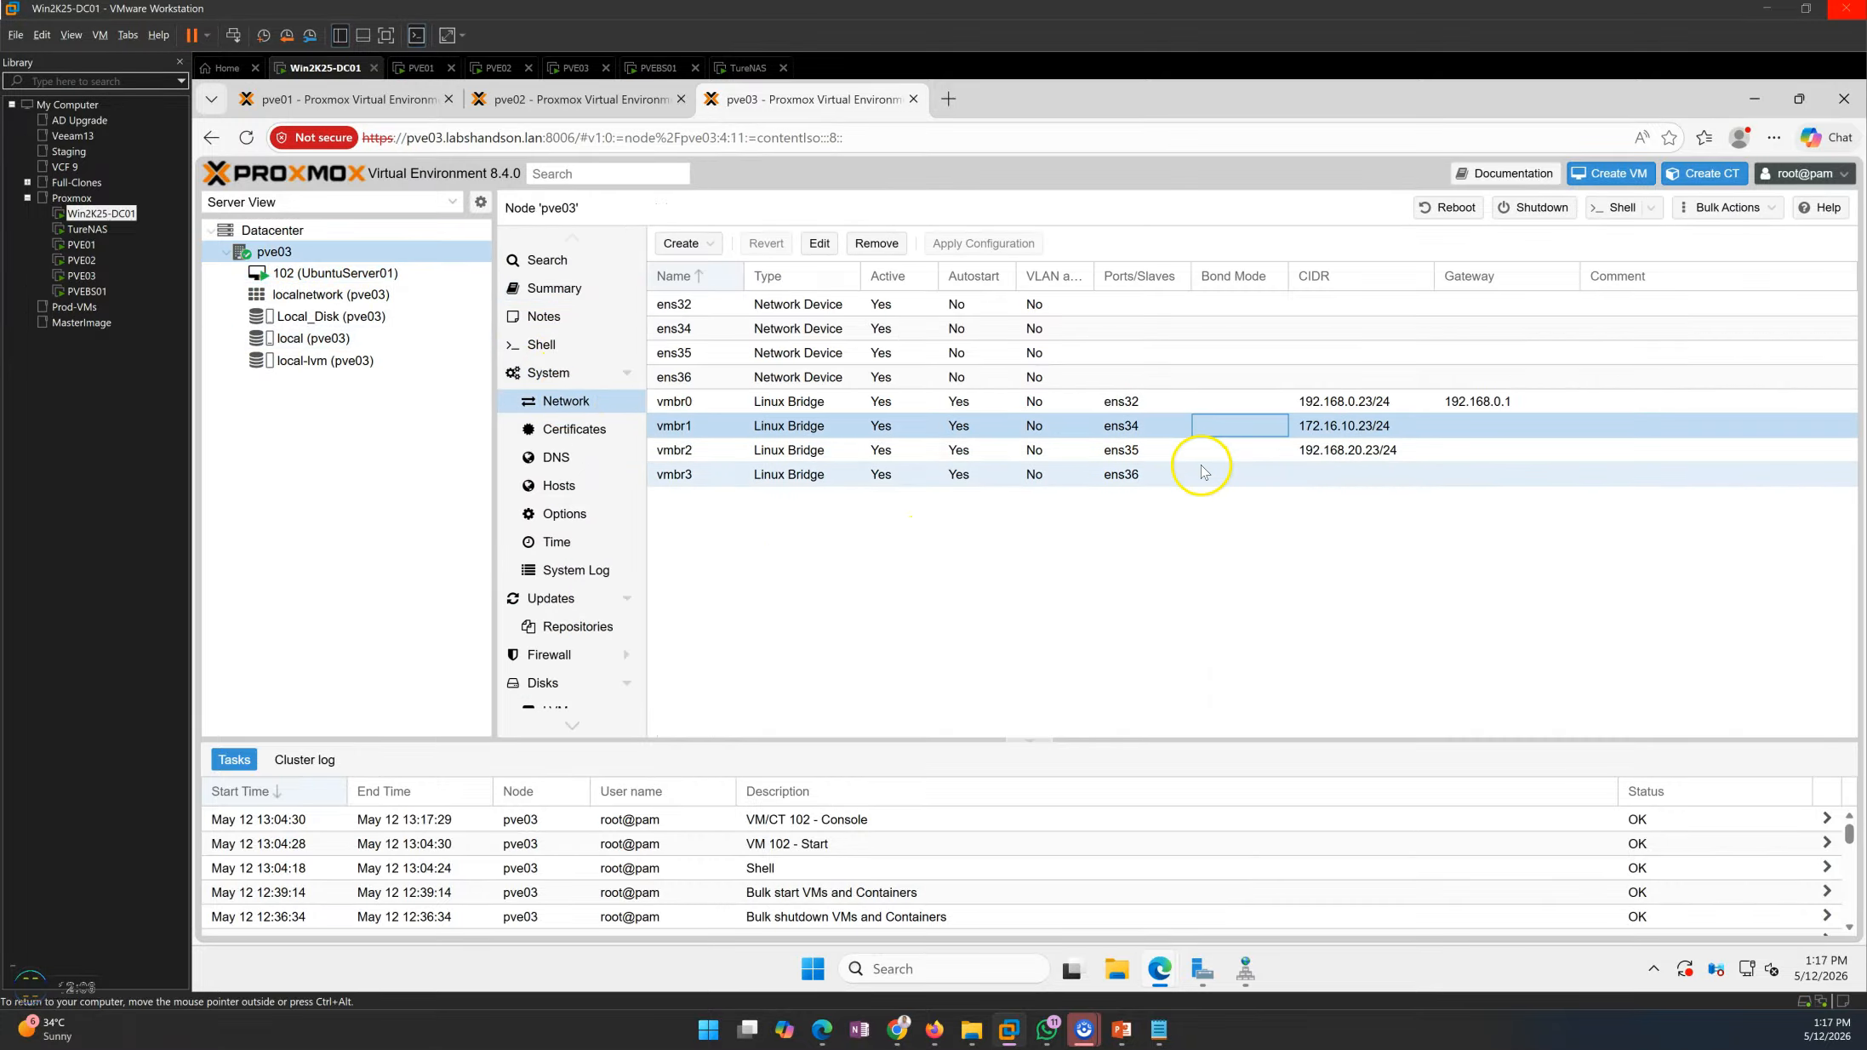
Switch to the PowerPoint slide show and consult the network design and configuration slide
mouse_move(1121, 1028)
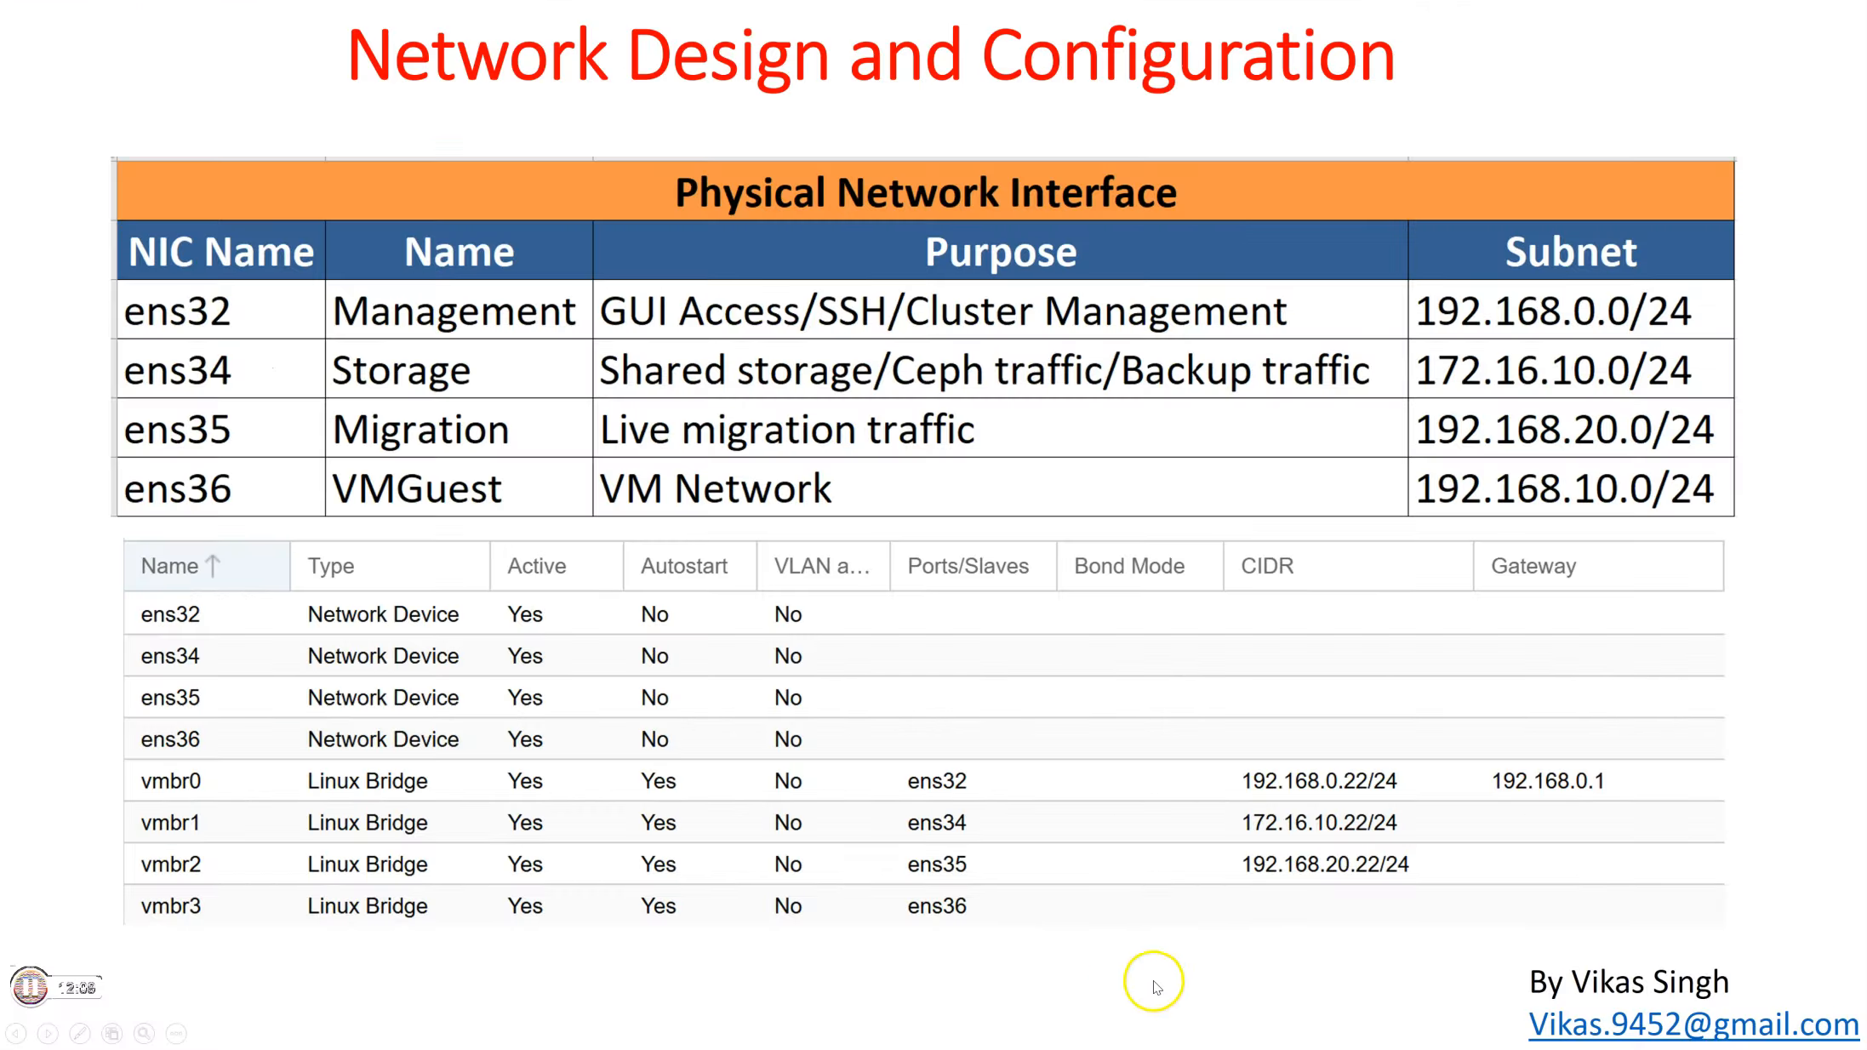
left_click(1140, 970)
left_click(1044, 453)
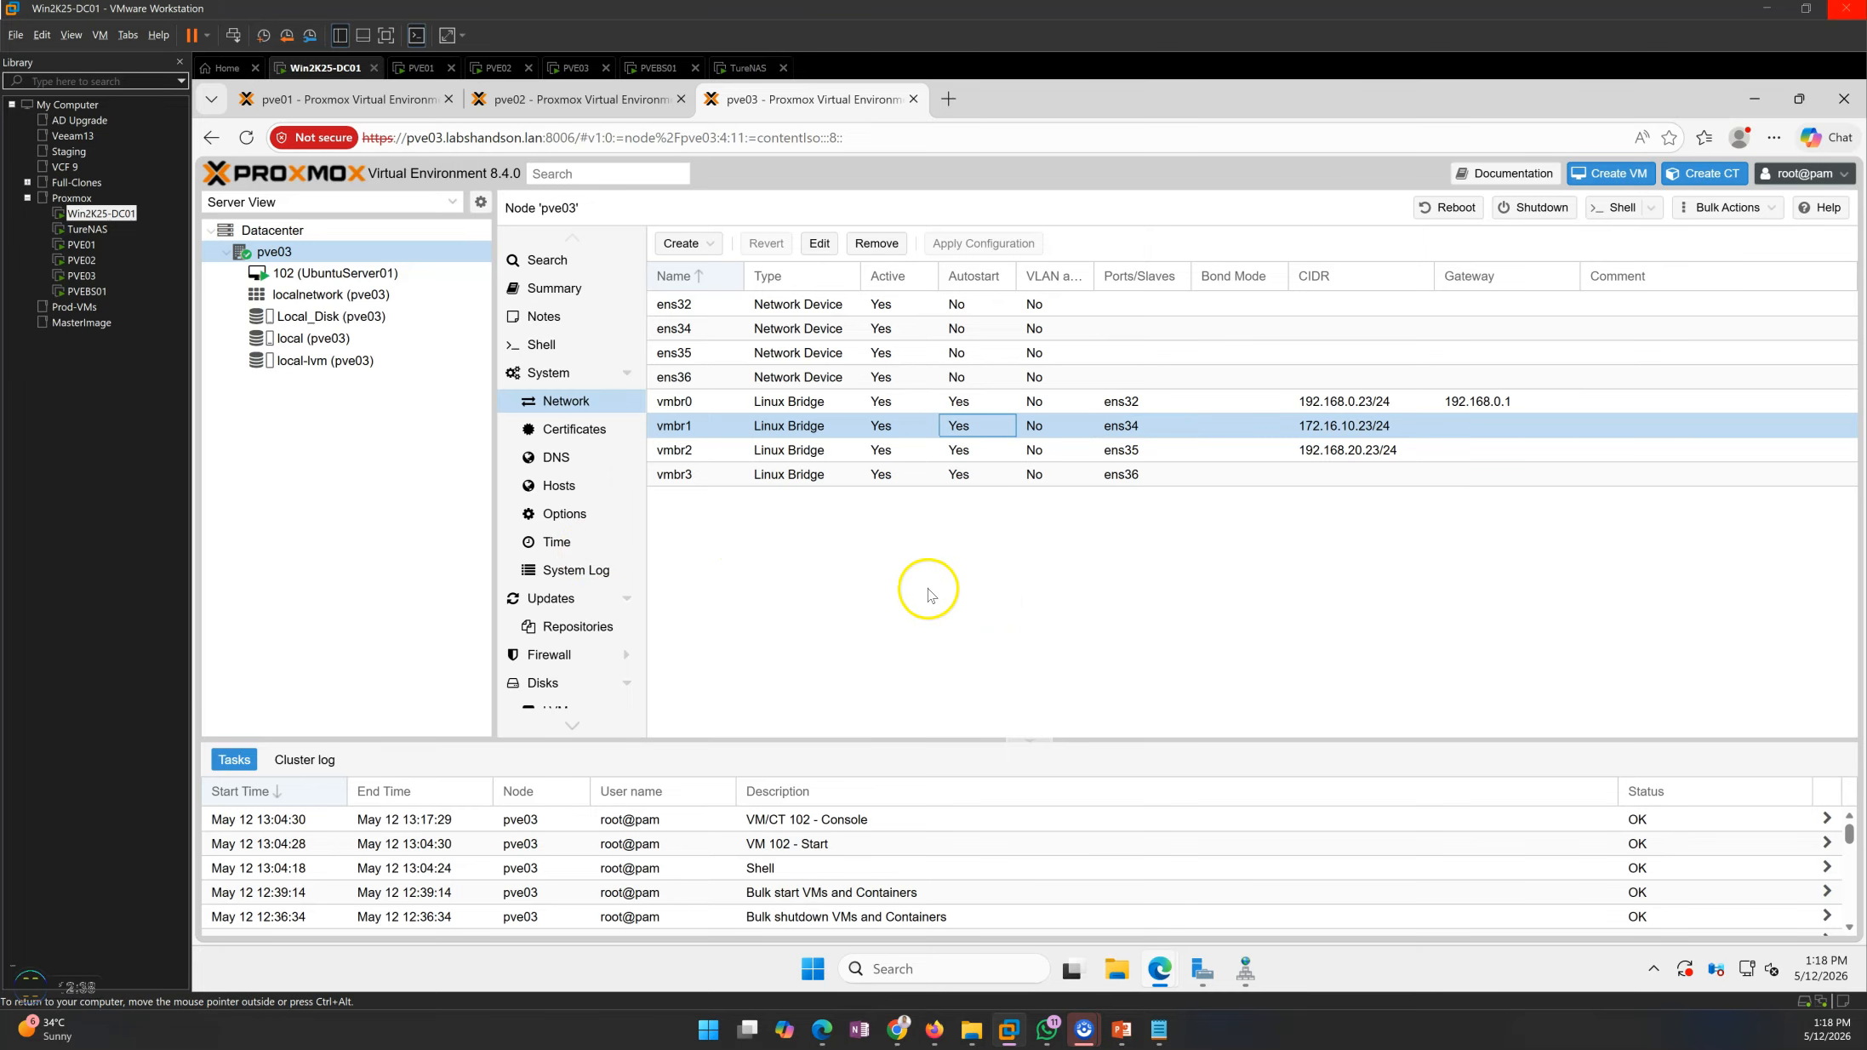
Test connectivity from the pve01 node's shell to pve02 with ping, then stop it
left_click(349, 99)
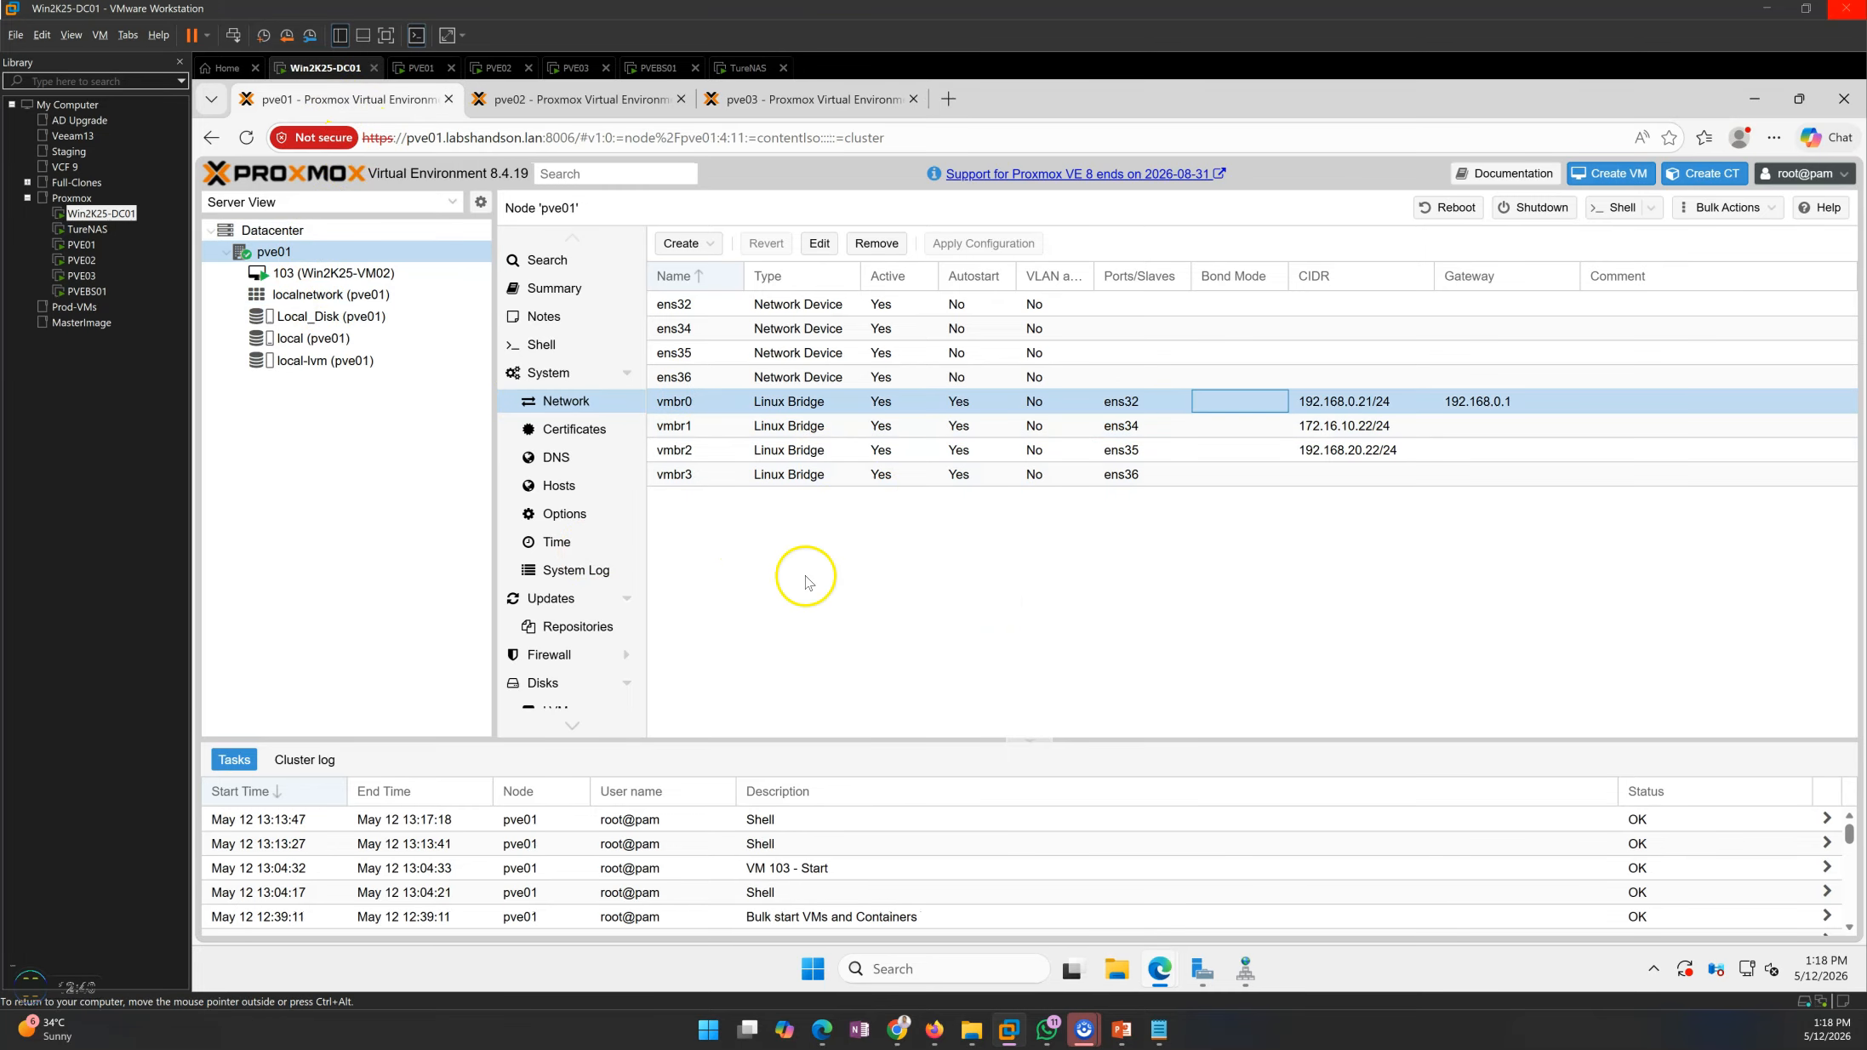
left_click(557, 346)
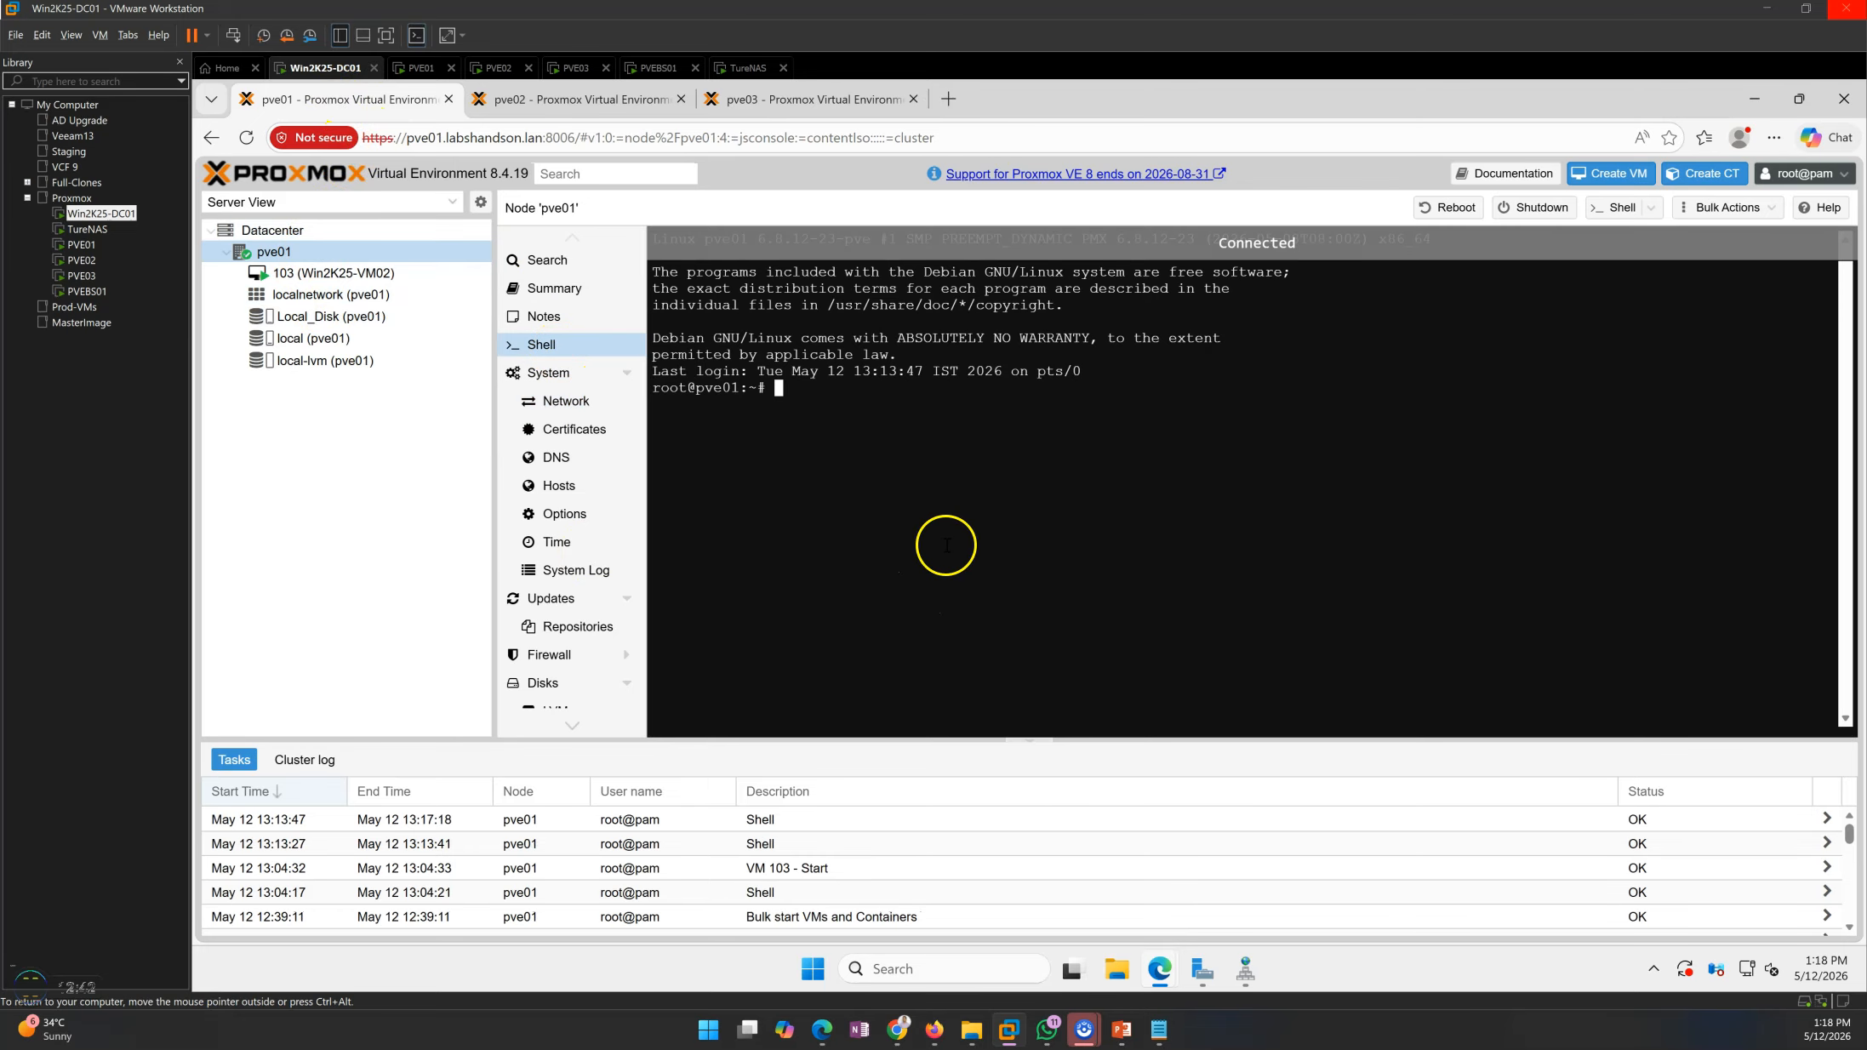
type("p[")
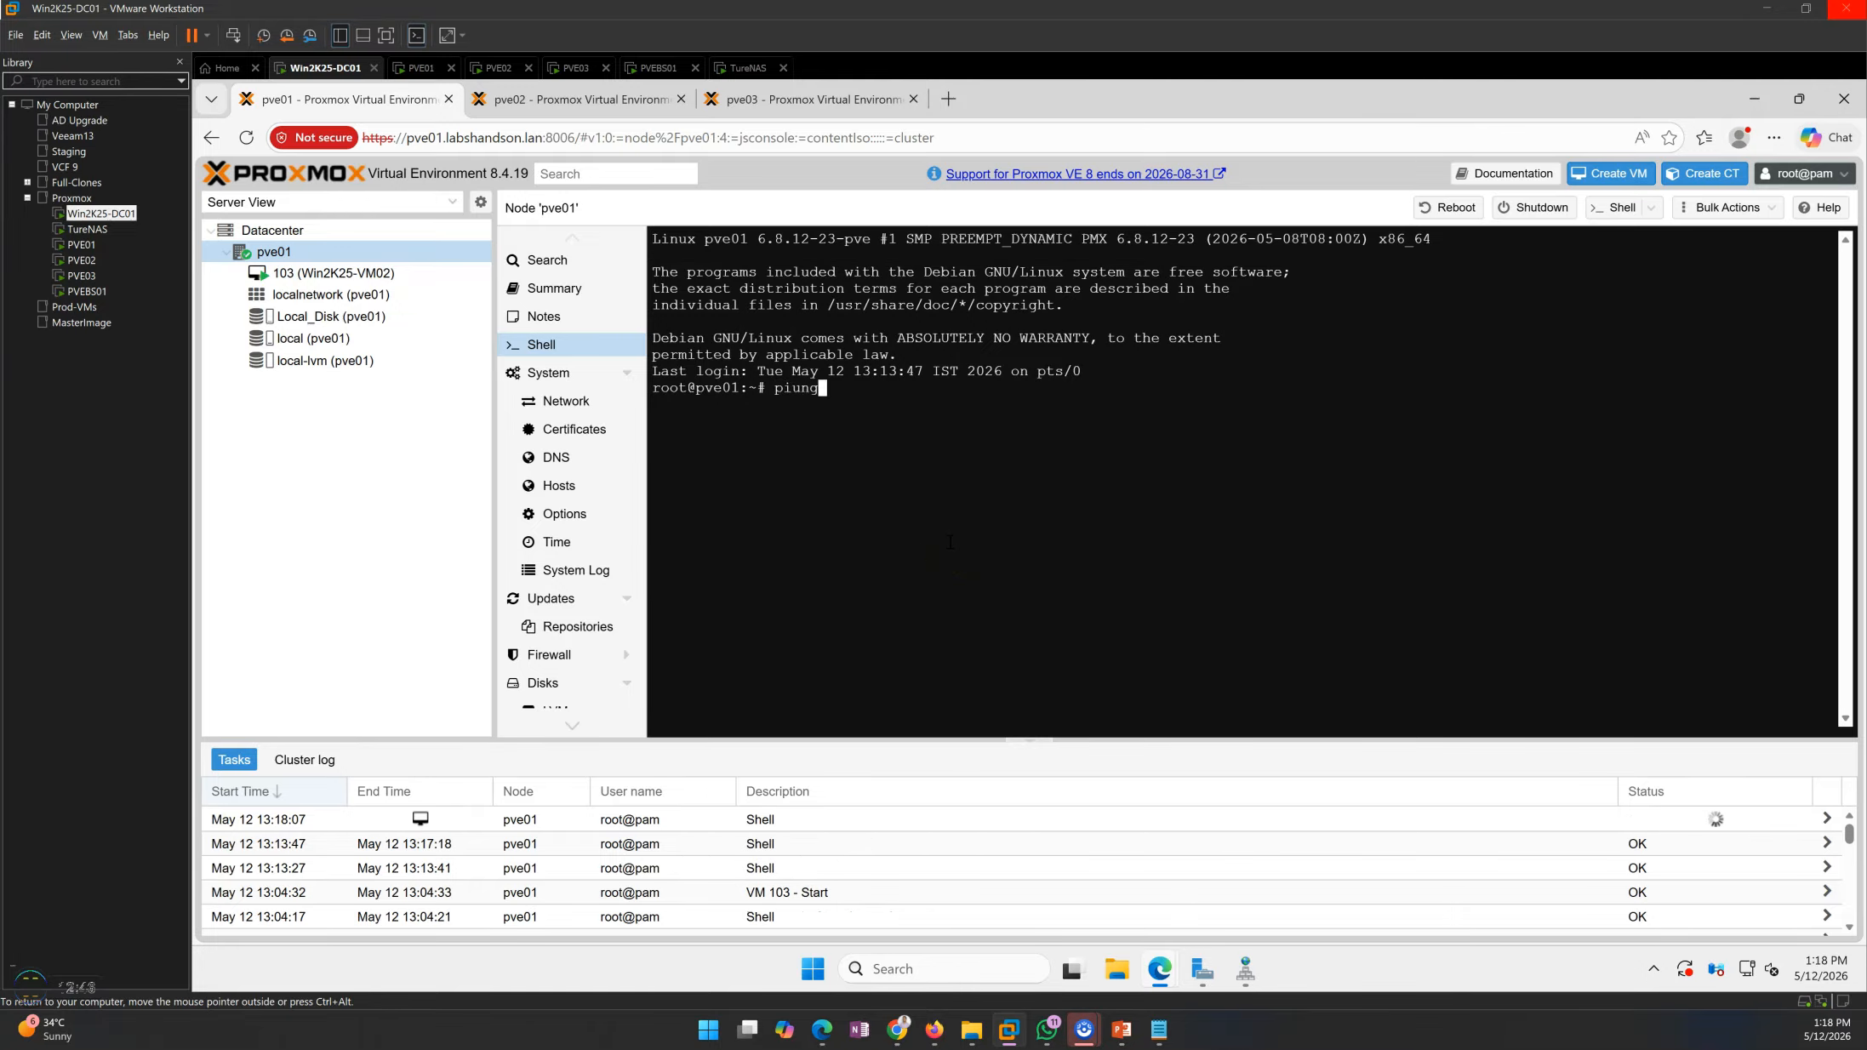
left_click(949, 542)
mouse_move(1120, 1029)
left_click(1116, 971)
type("pve02")
key("Return")
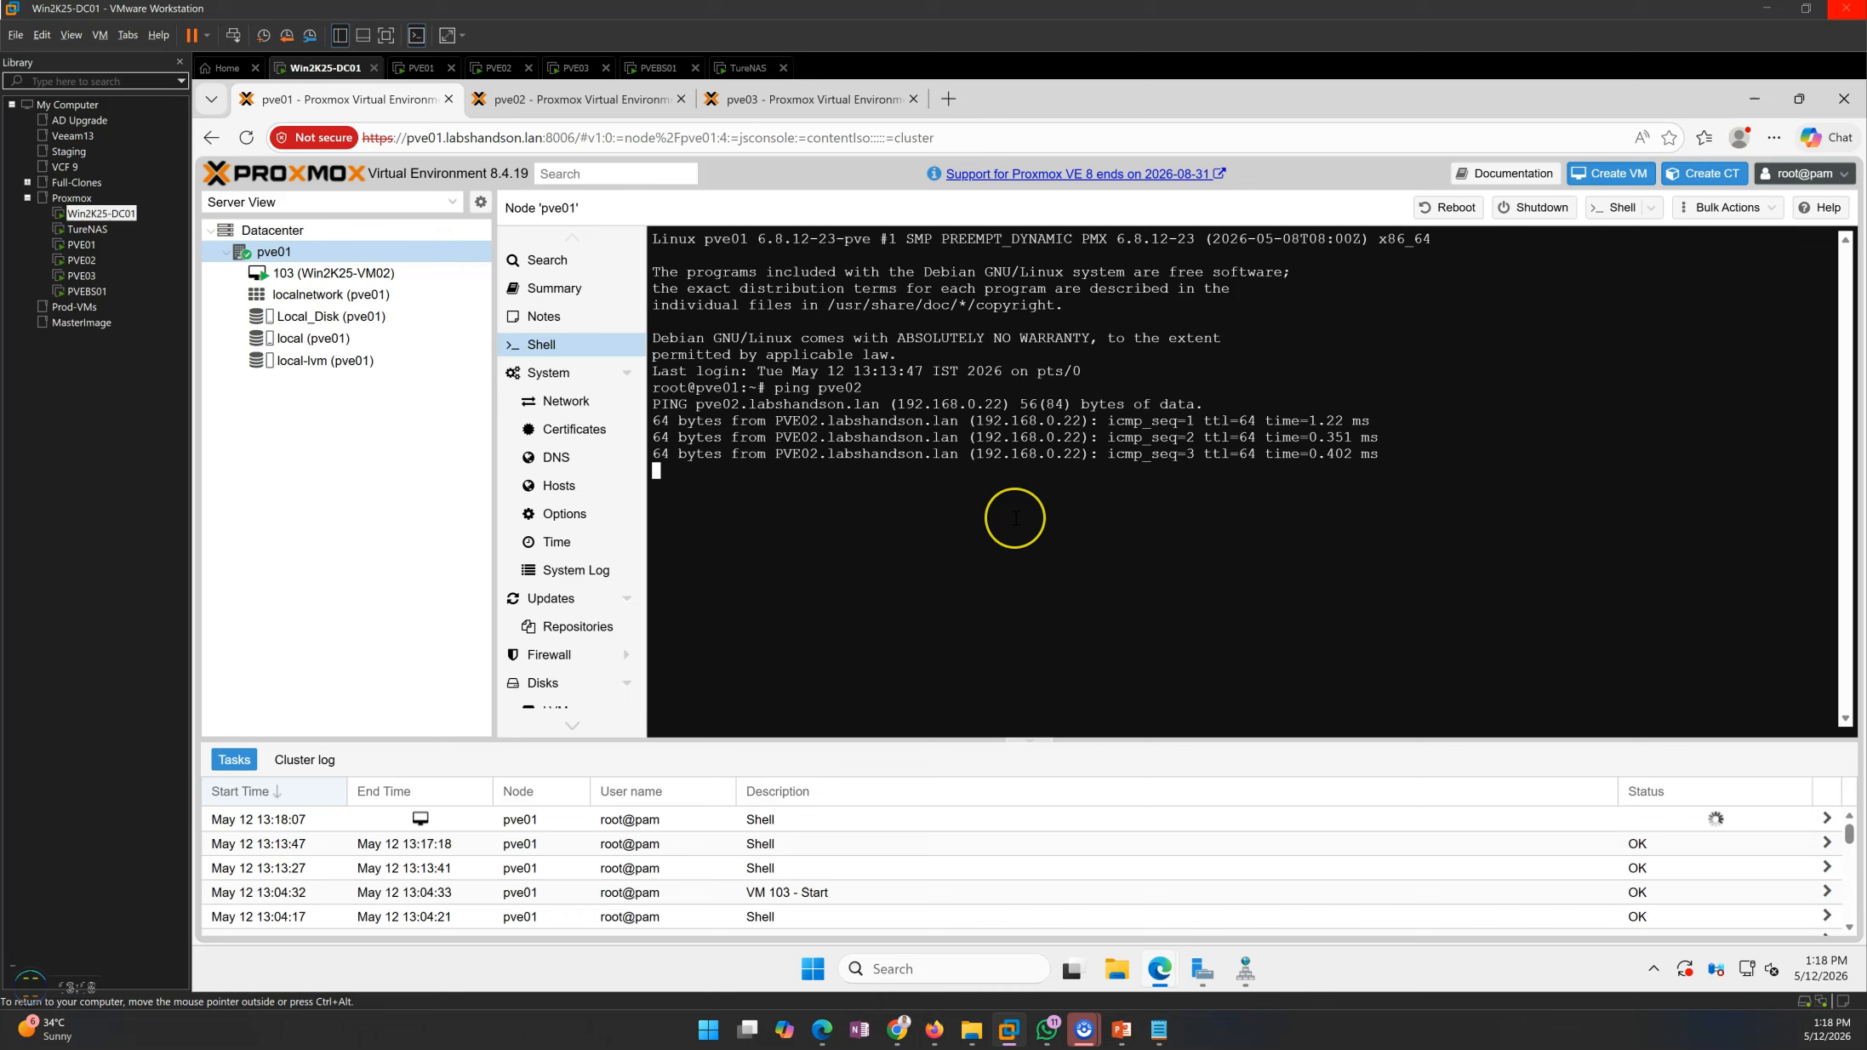
key("ctrl+c")
Ping pve03 from the same pve01 shell and stop the ping after a few replies
key("Up")
type("3")
key("Return")
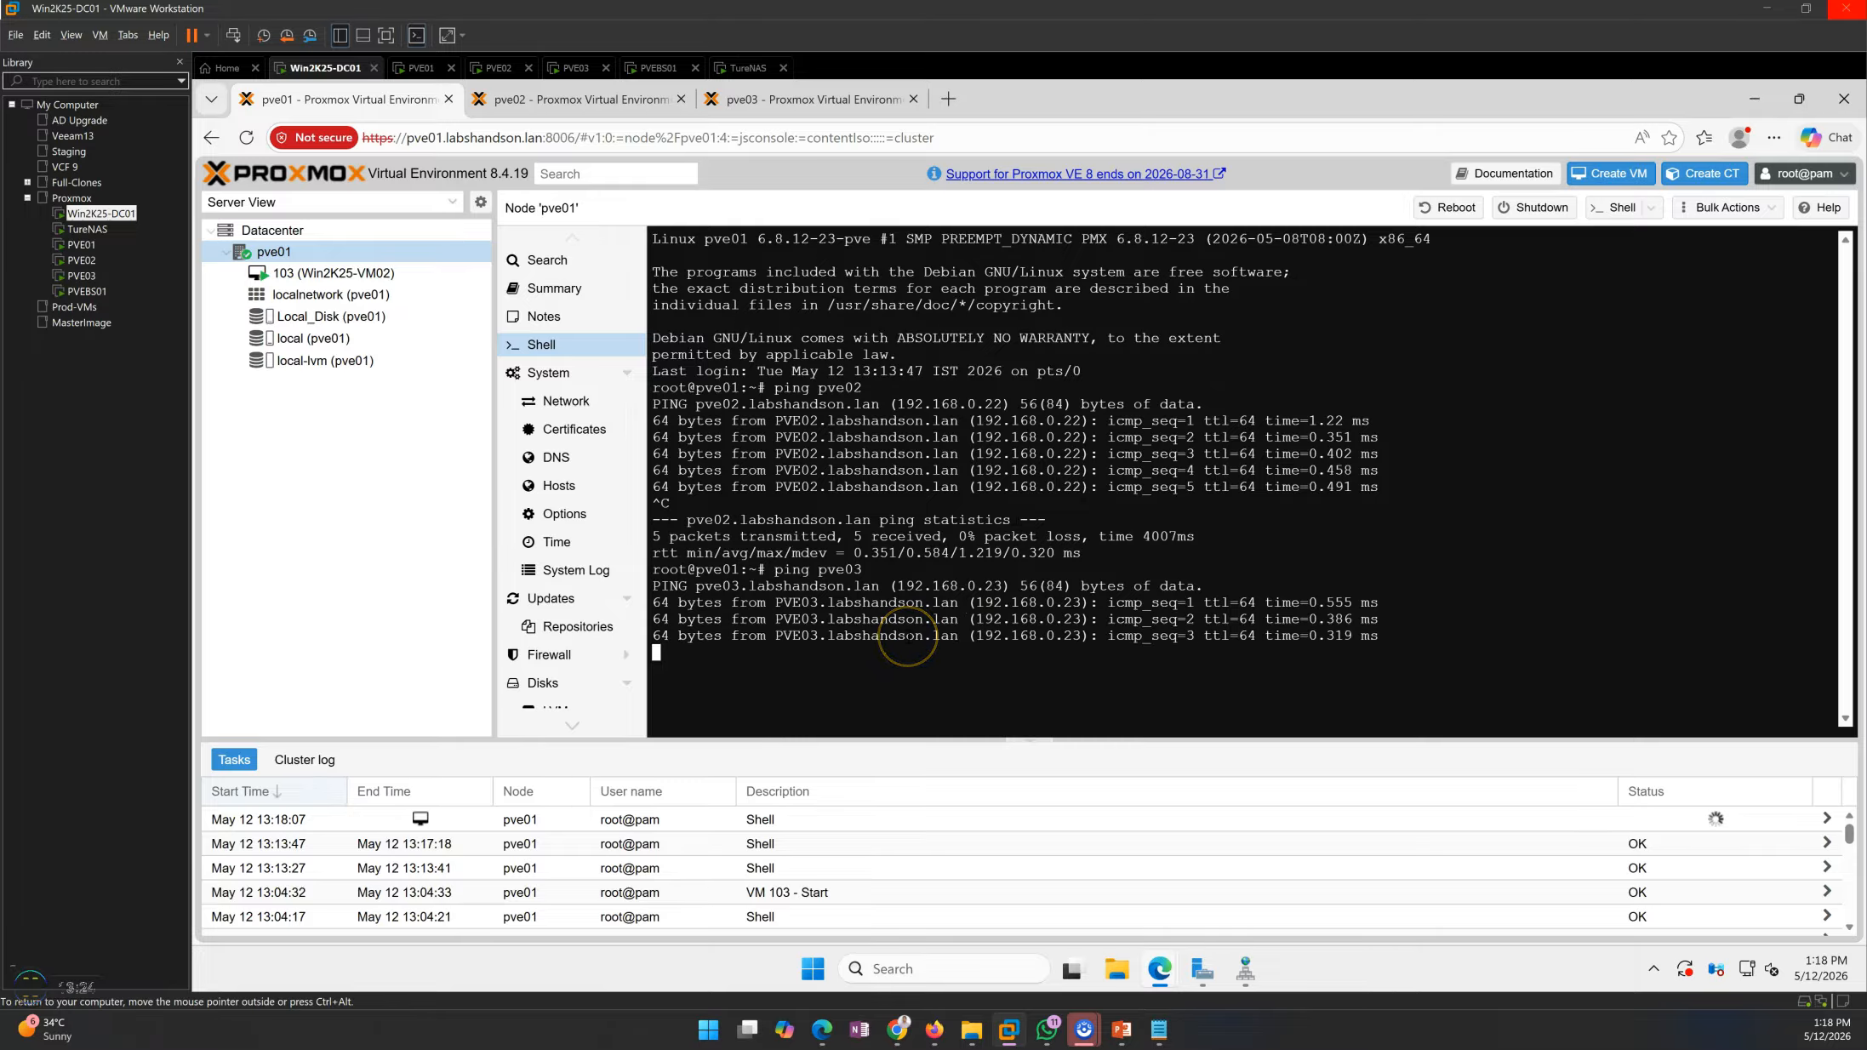
key("ctrl+c")
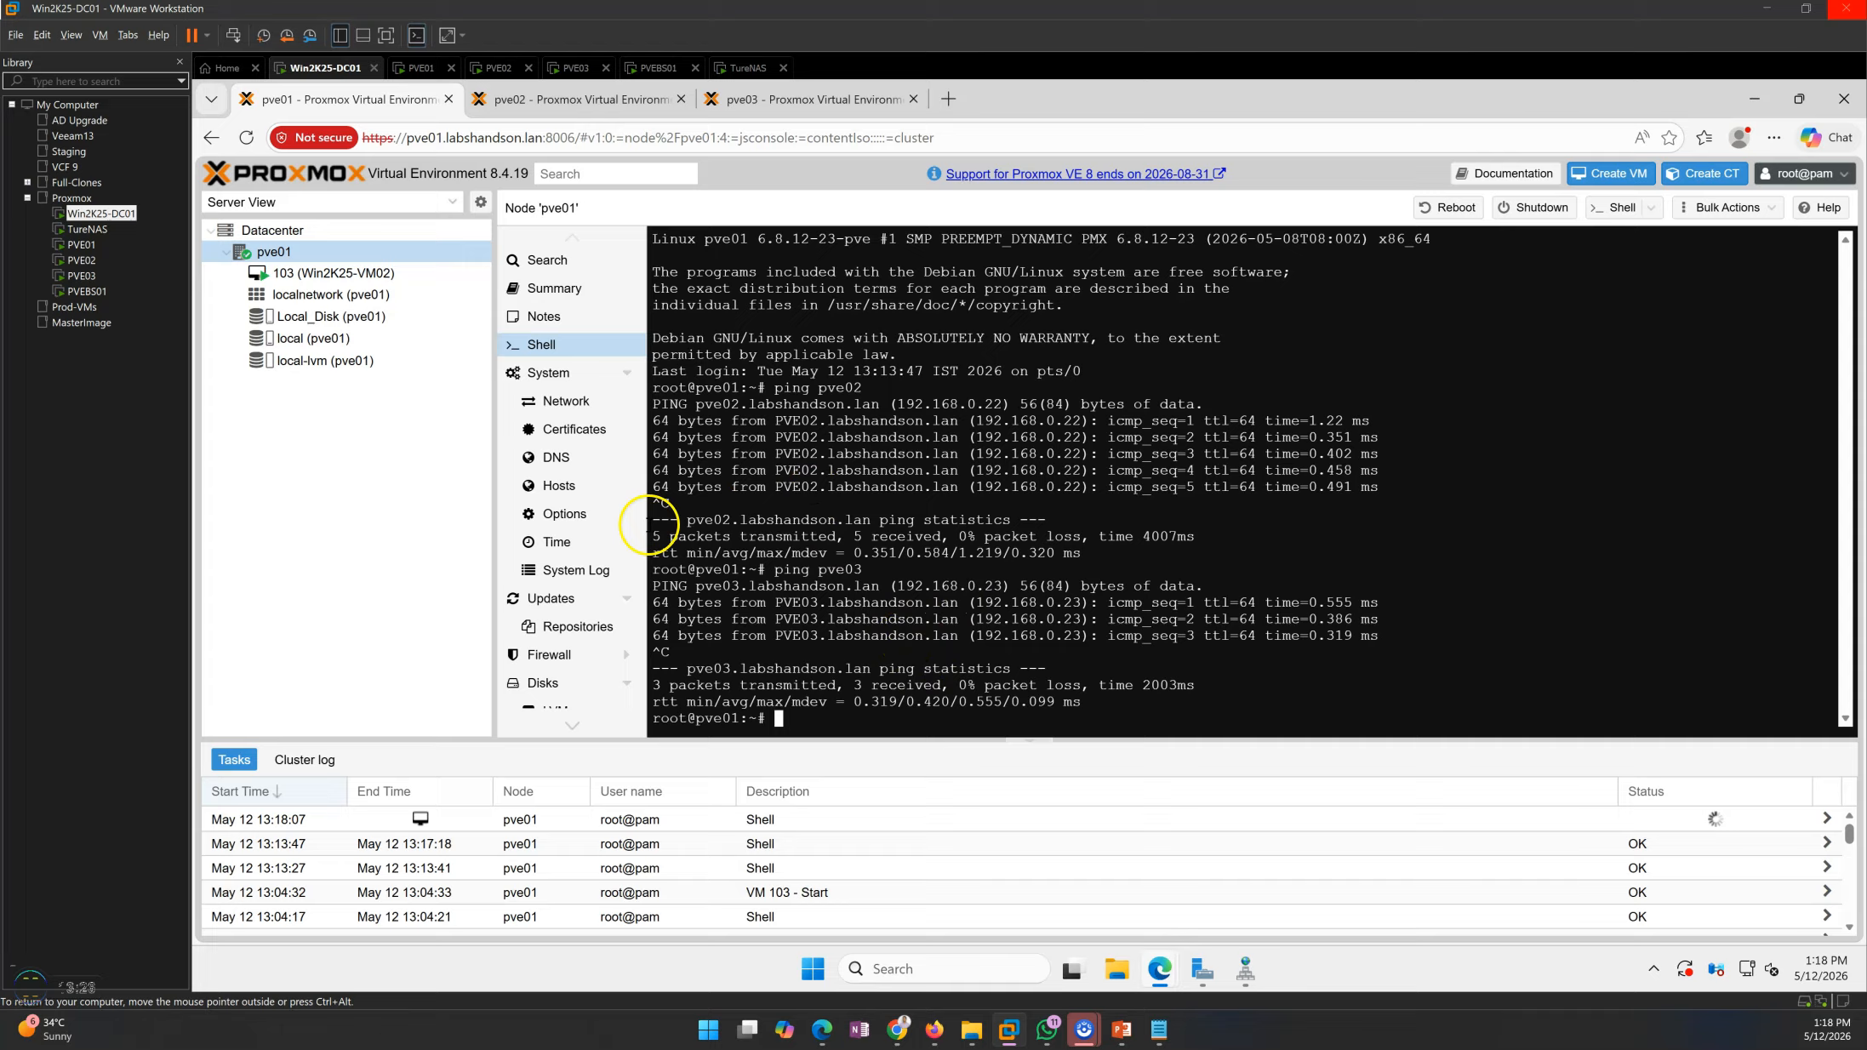
Begin creating a cluster for the datacenter on pve01 and name it Prox-Prod-Clus
left_click(305, 231)
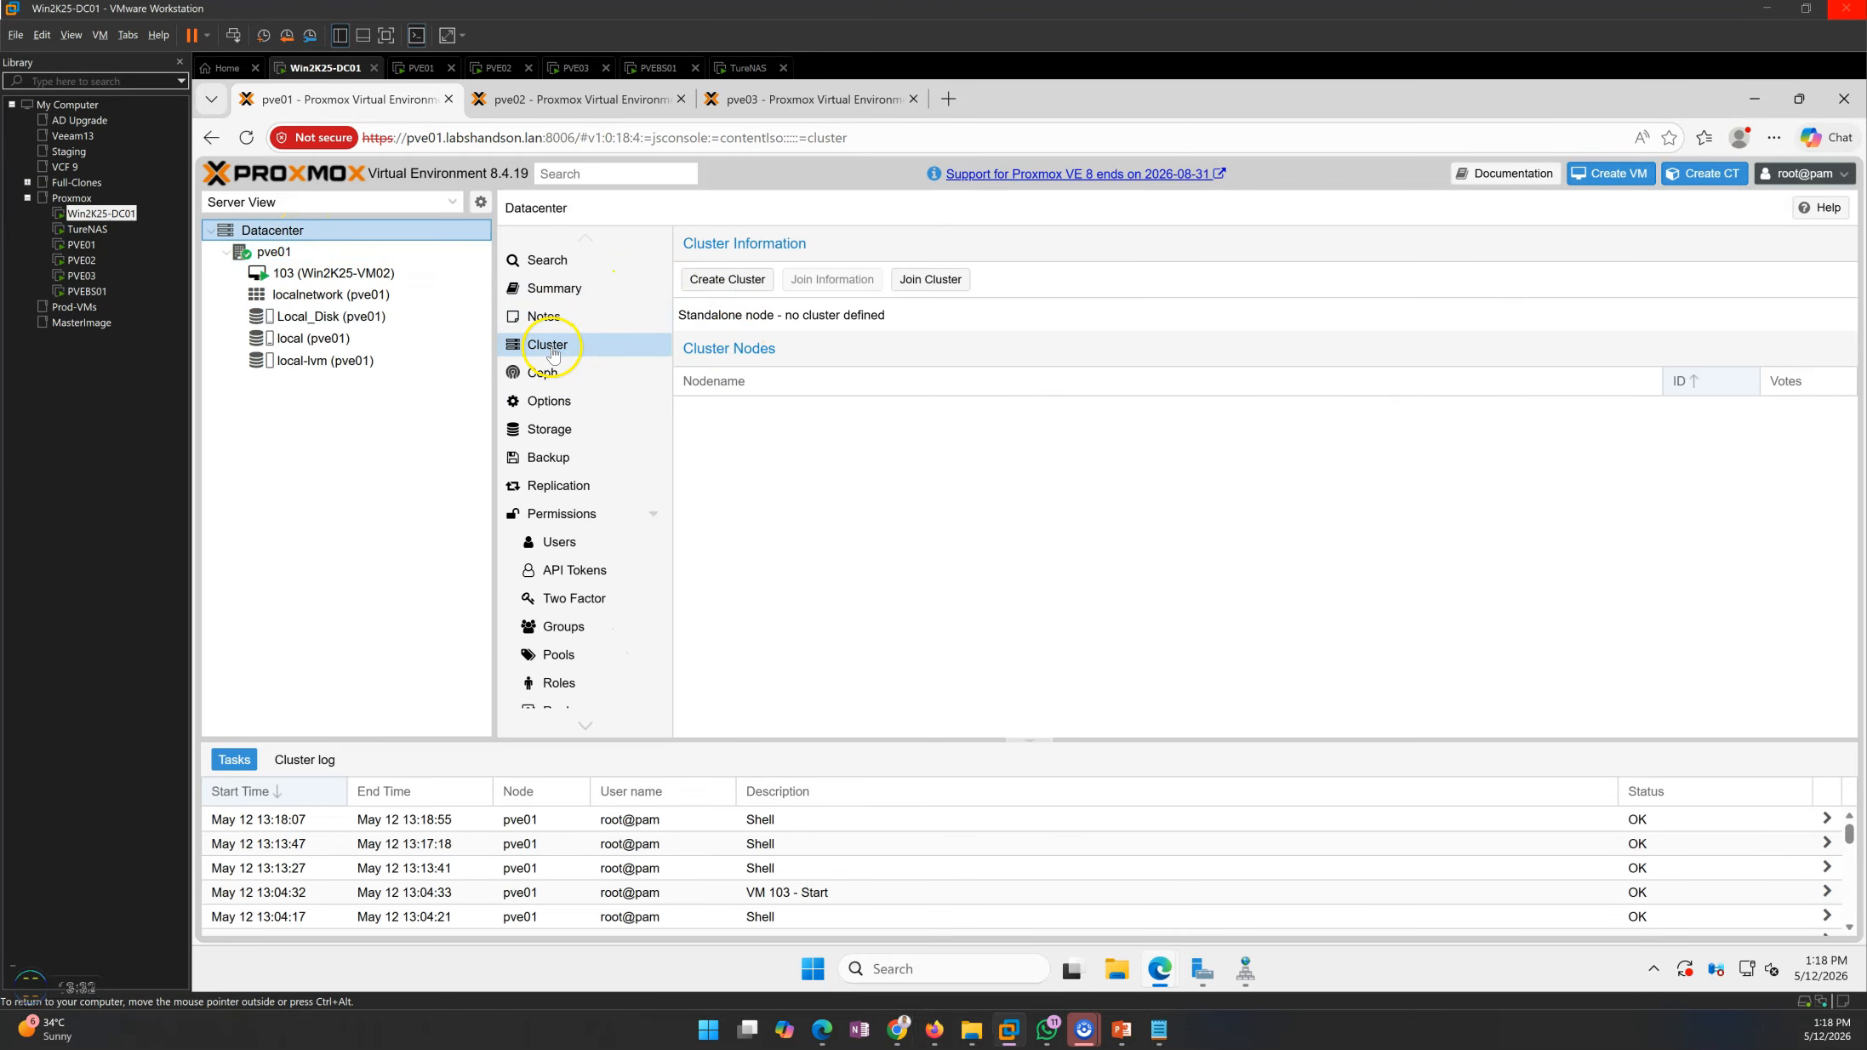
left_click(739, 283)
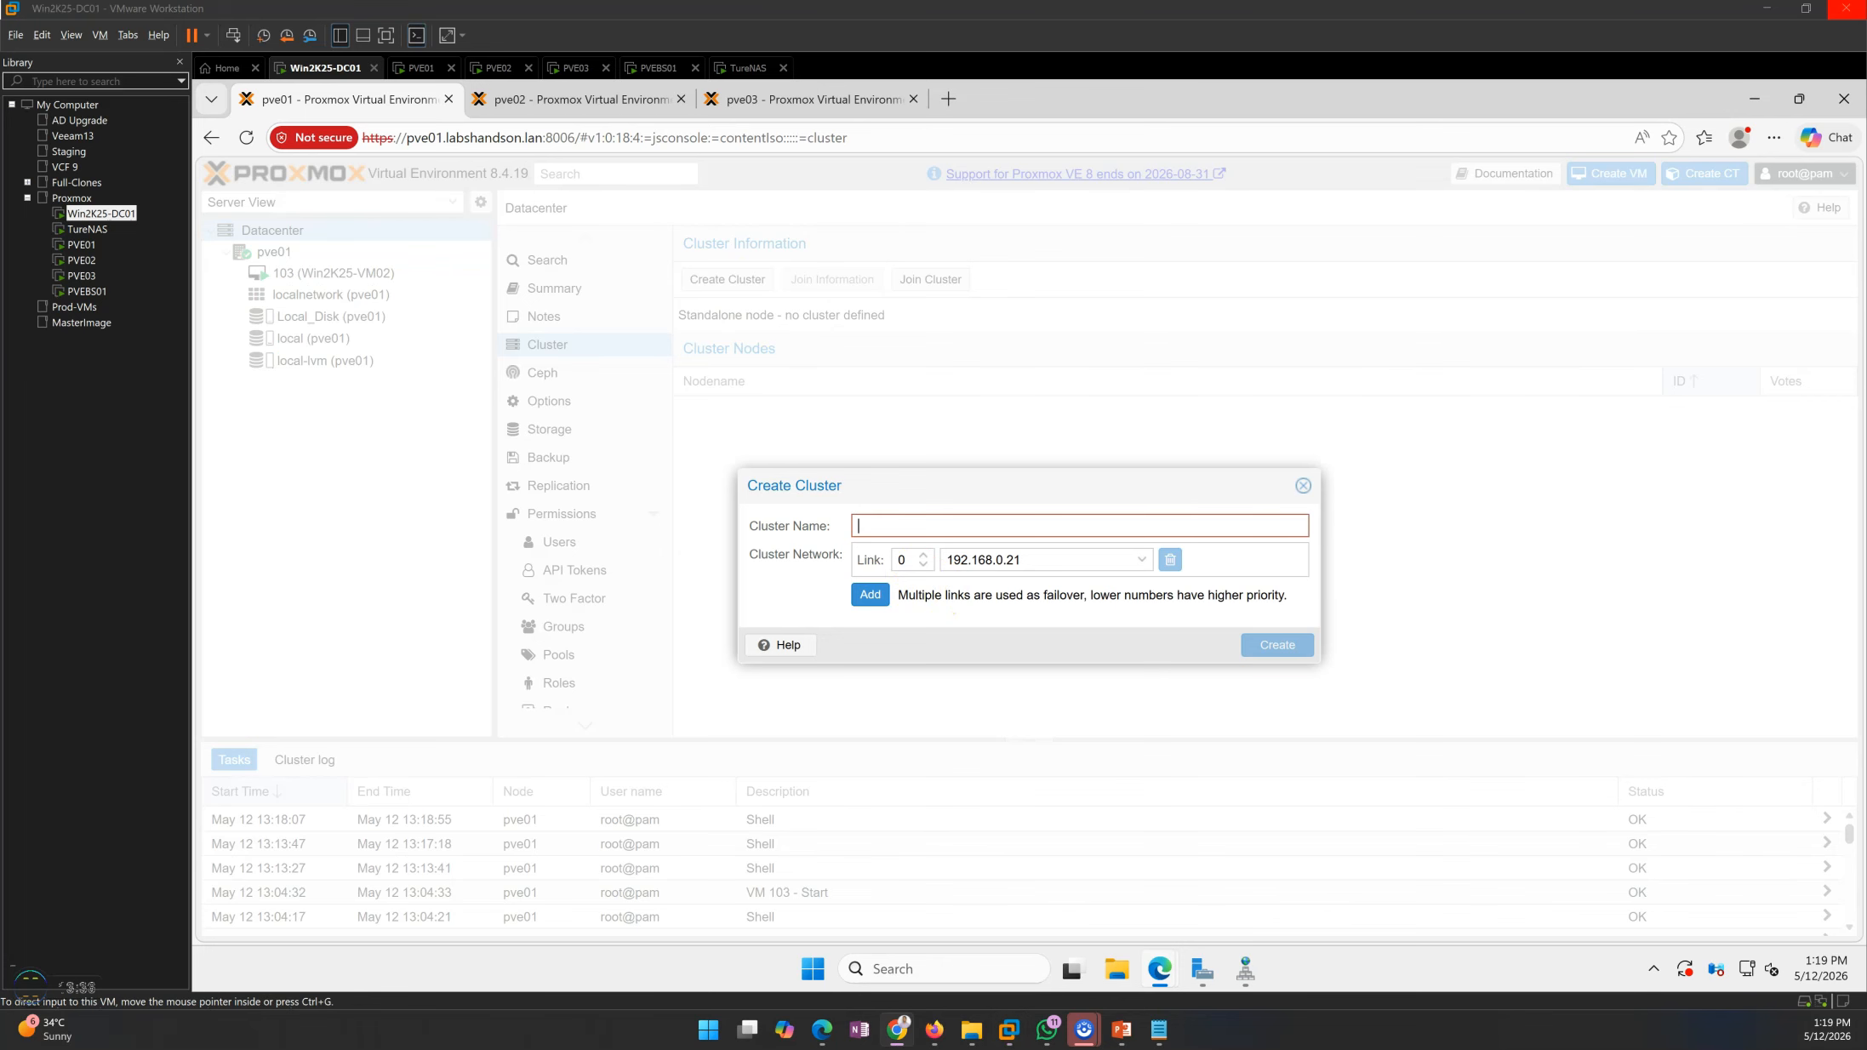
left_click(875, 526)
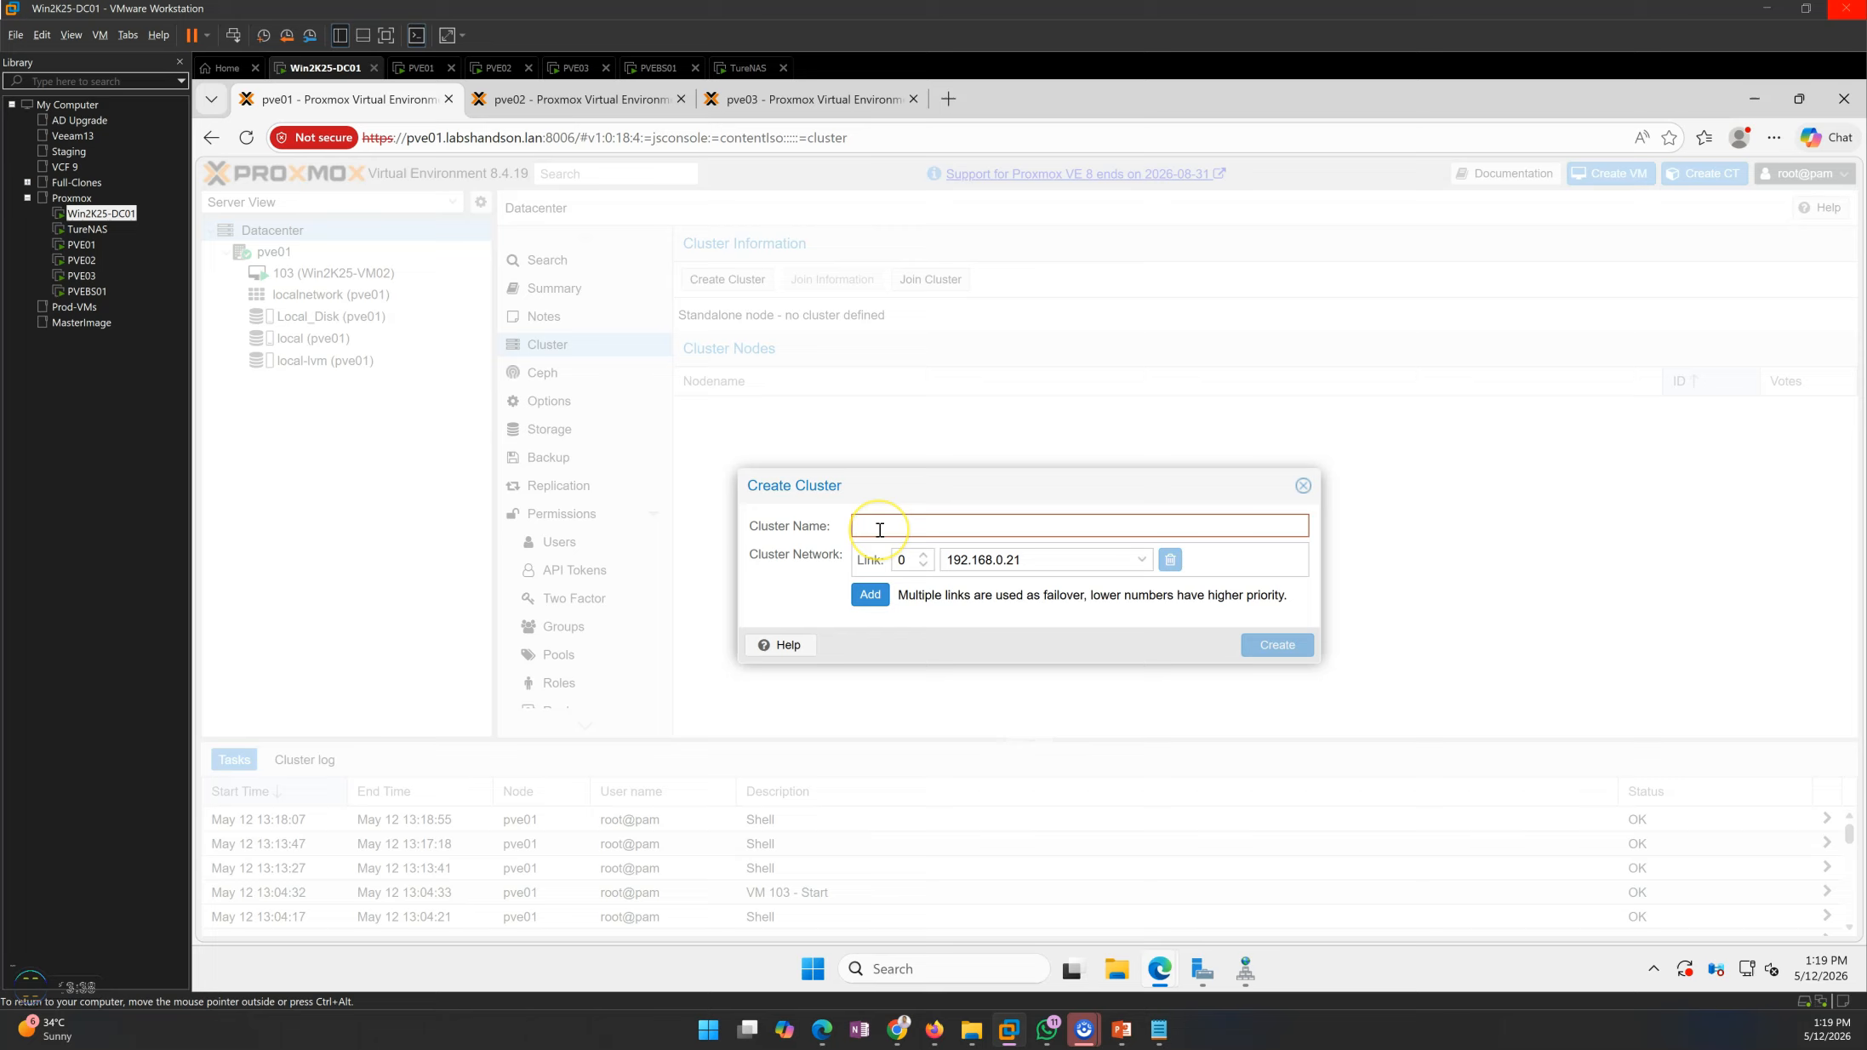
type("Proxmox-Pr")
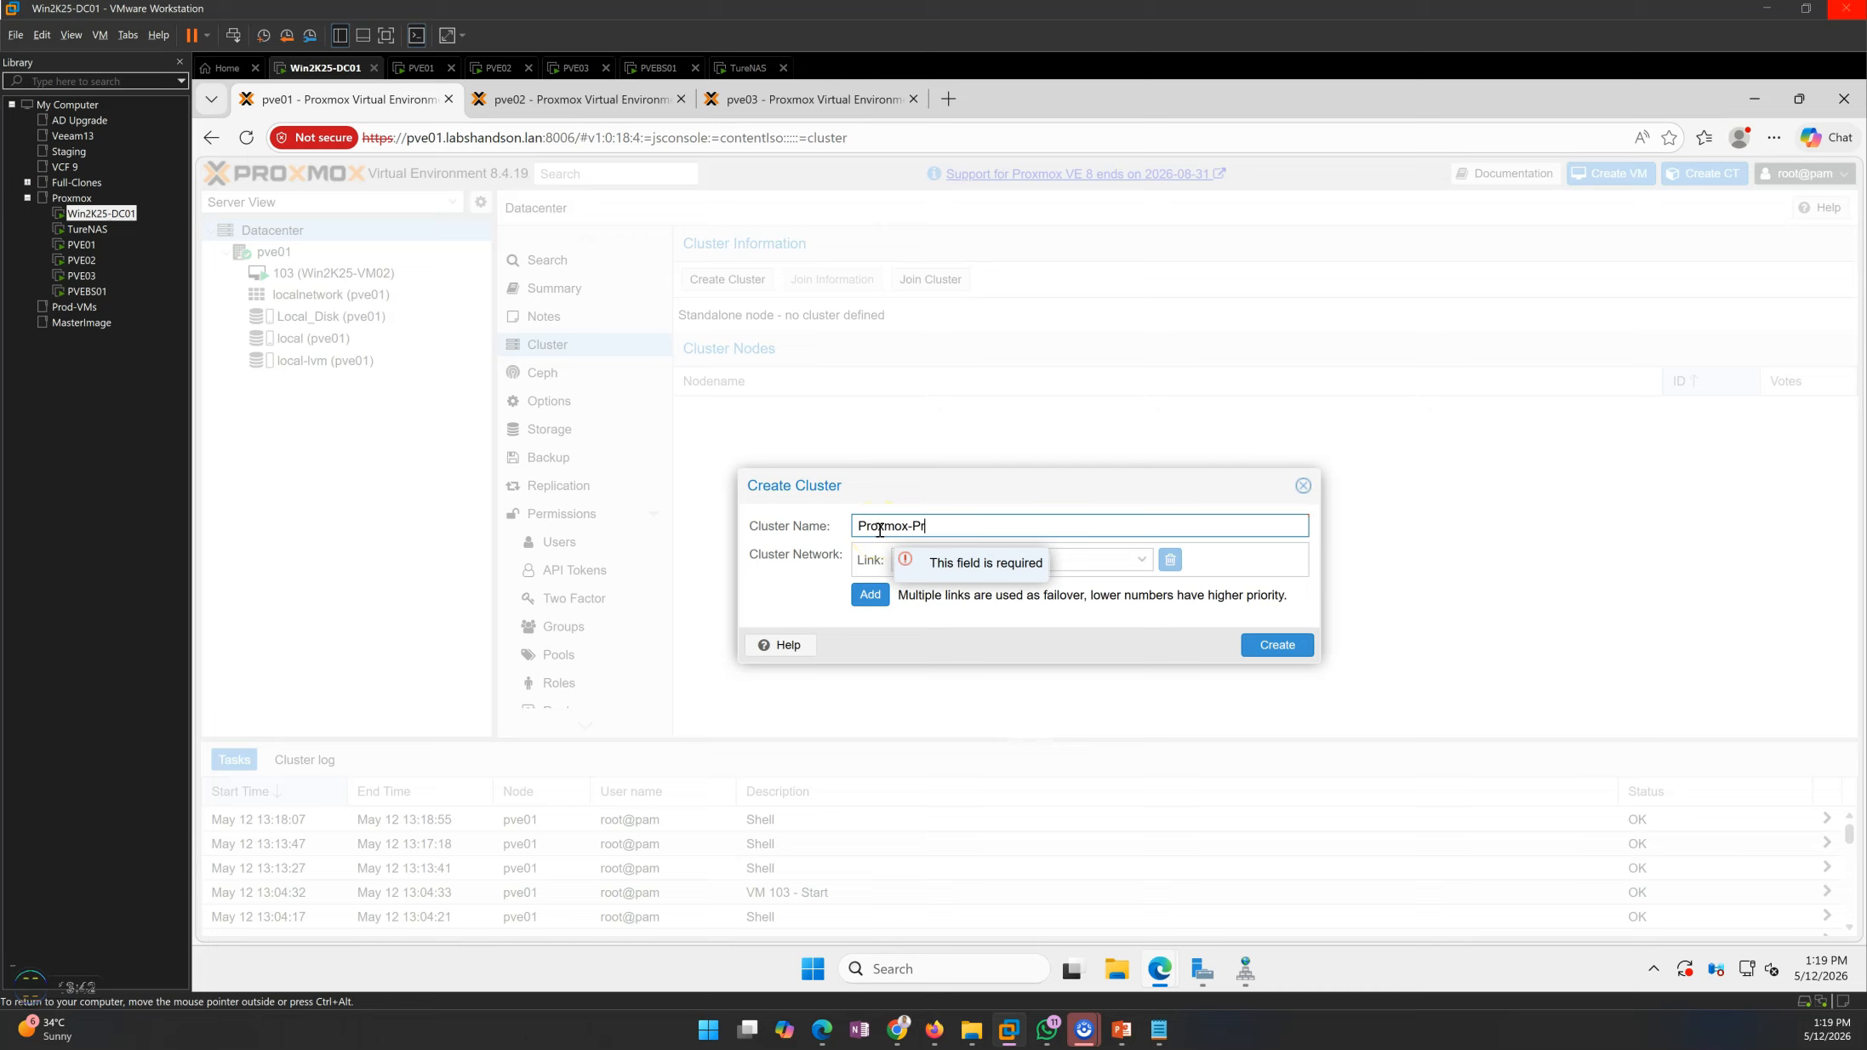
type("od-")
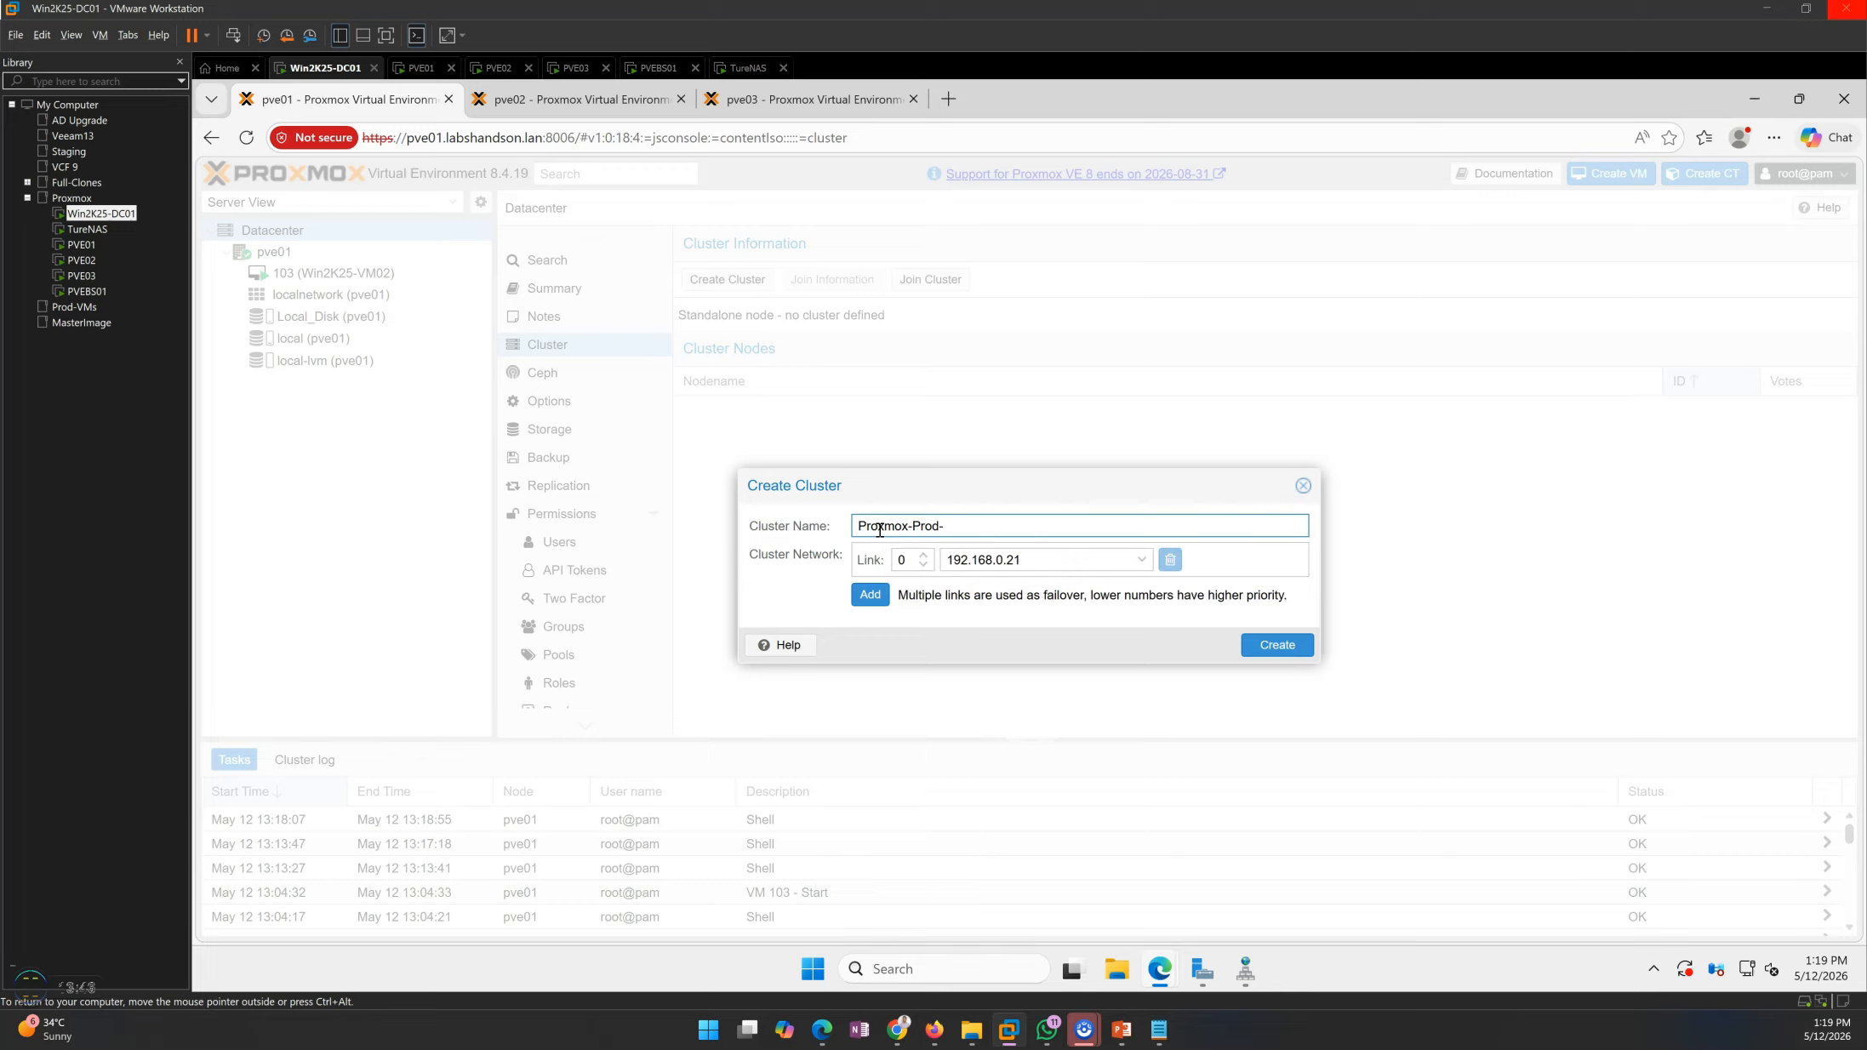
type("CVlu")
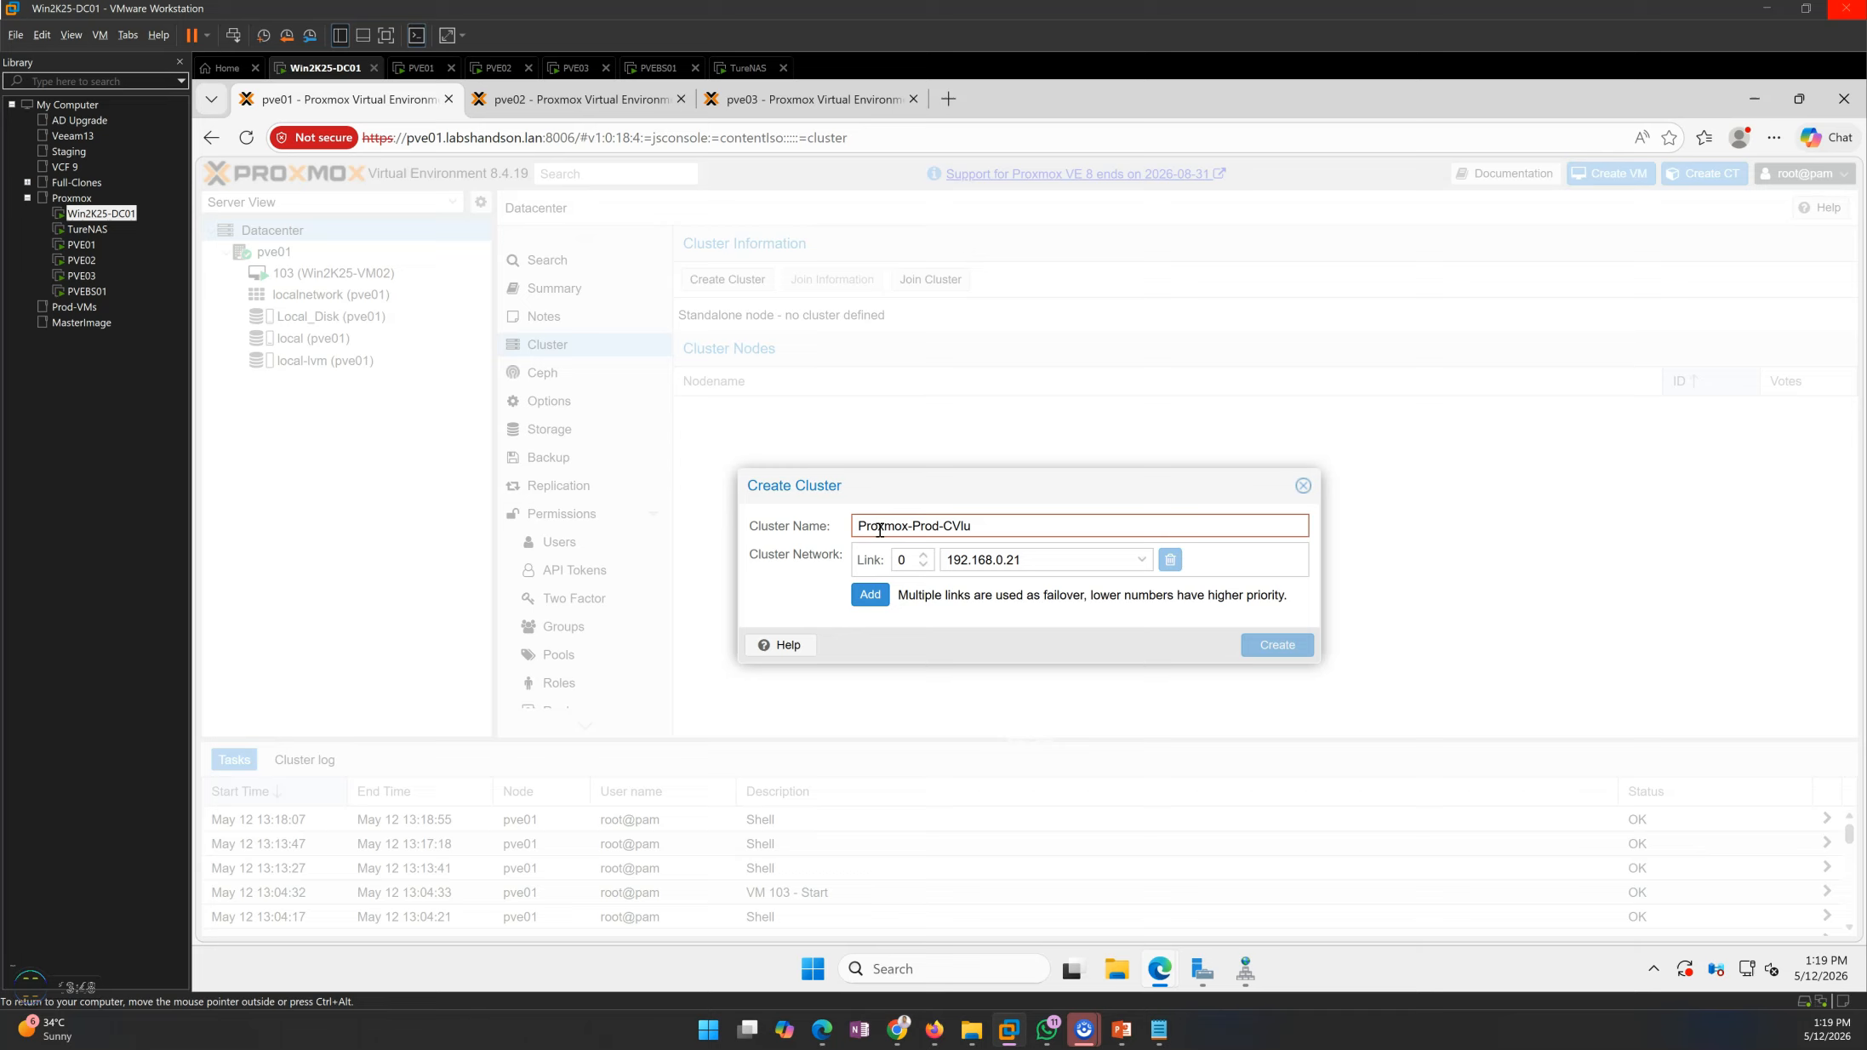
key("BackSpace")
key("BackSpace")
key("BackSpace")
type("luste")
key("BackSpace")
key("BackSpace")
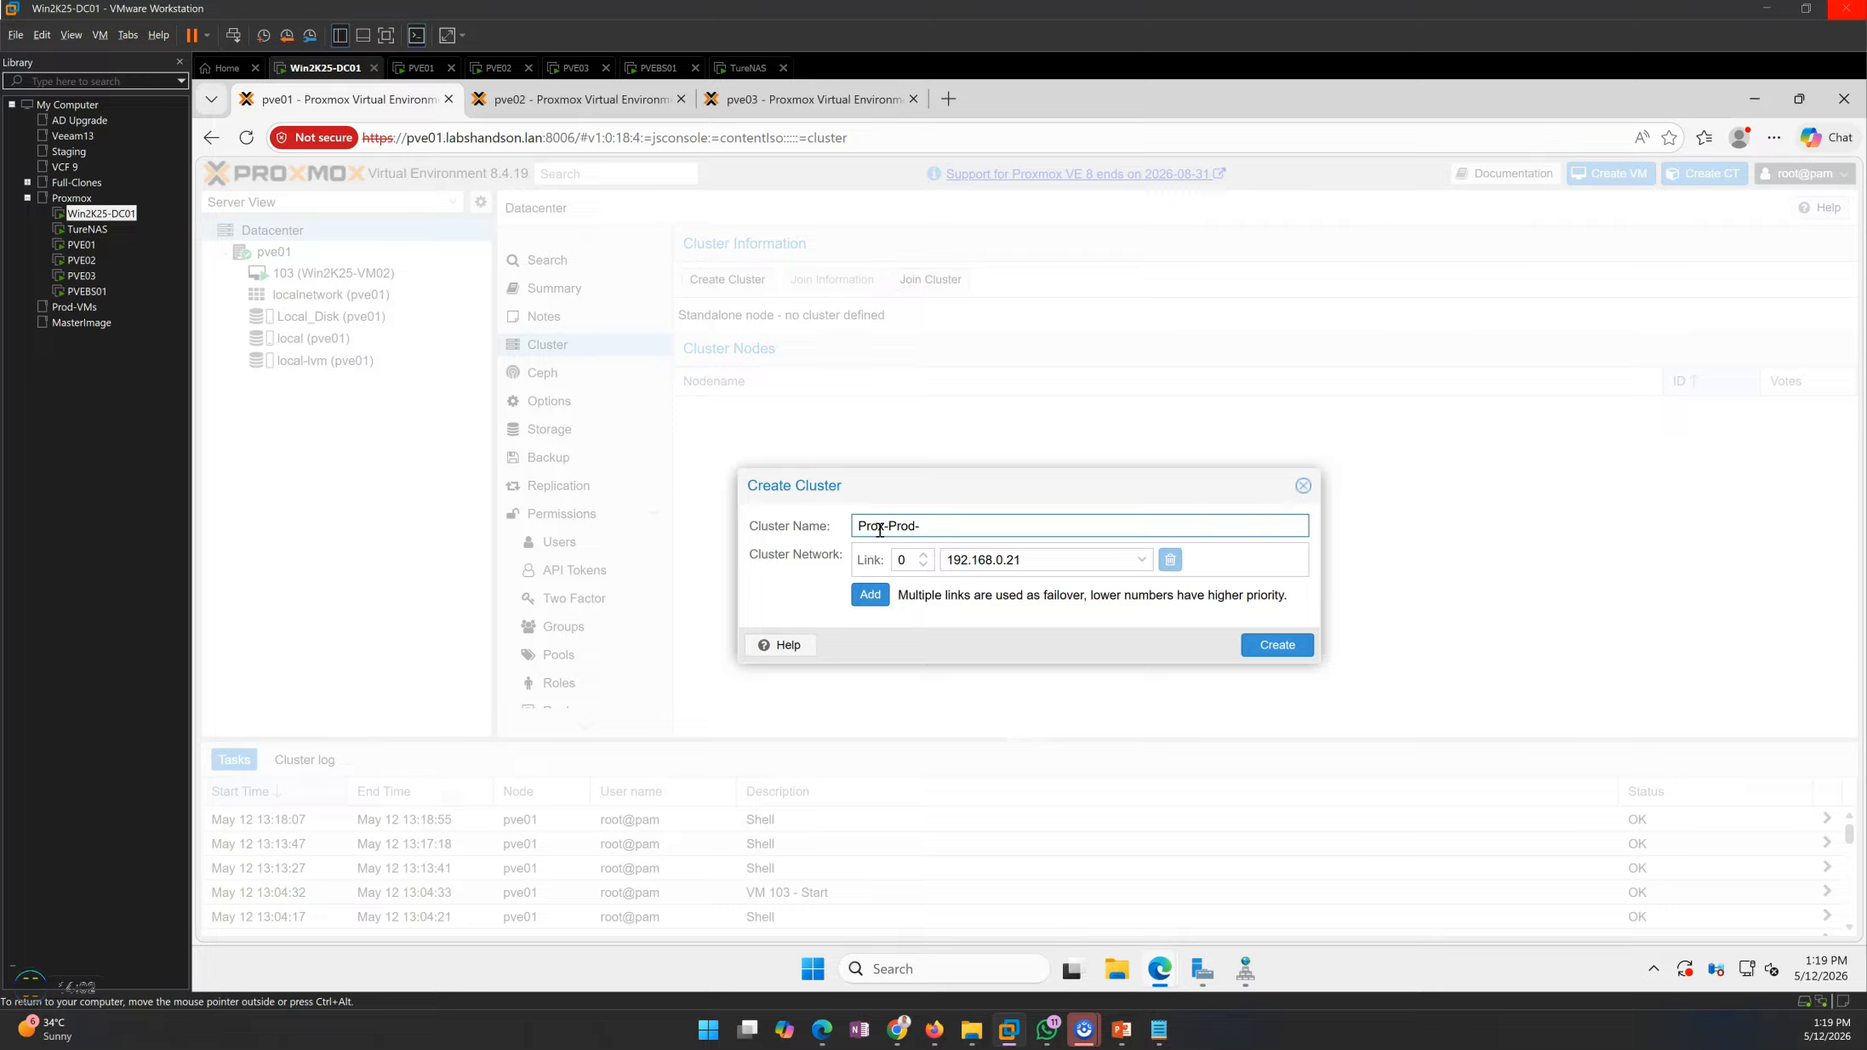
type("ter")
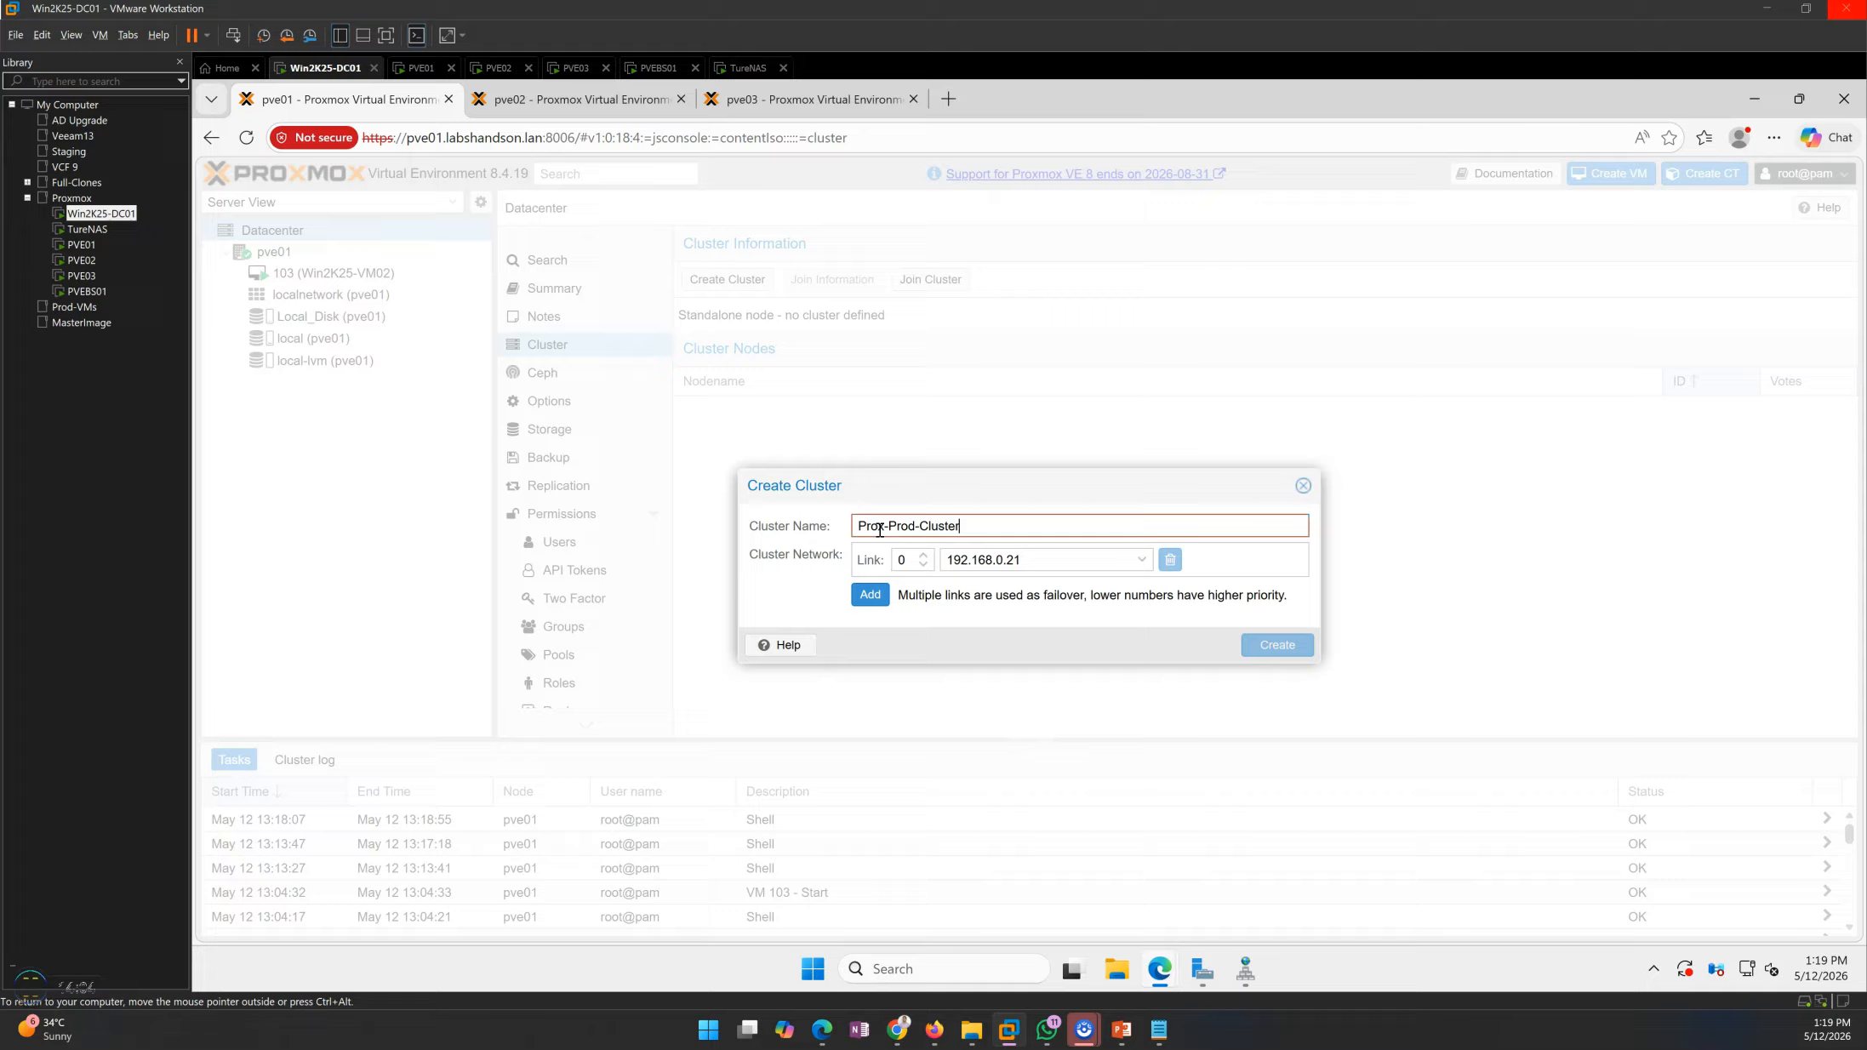
key("BackSpace")
key("BackSpace")
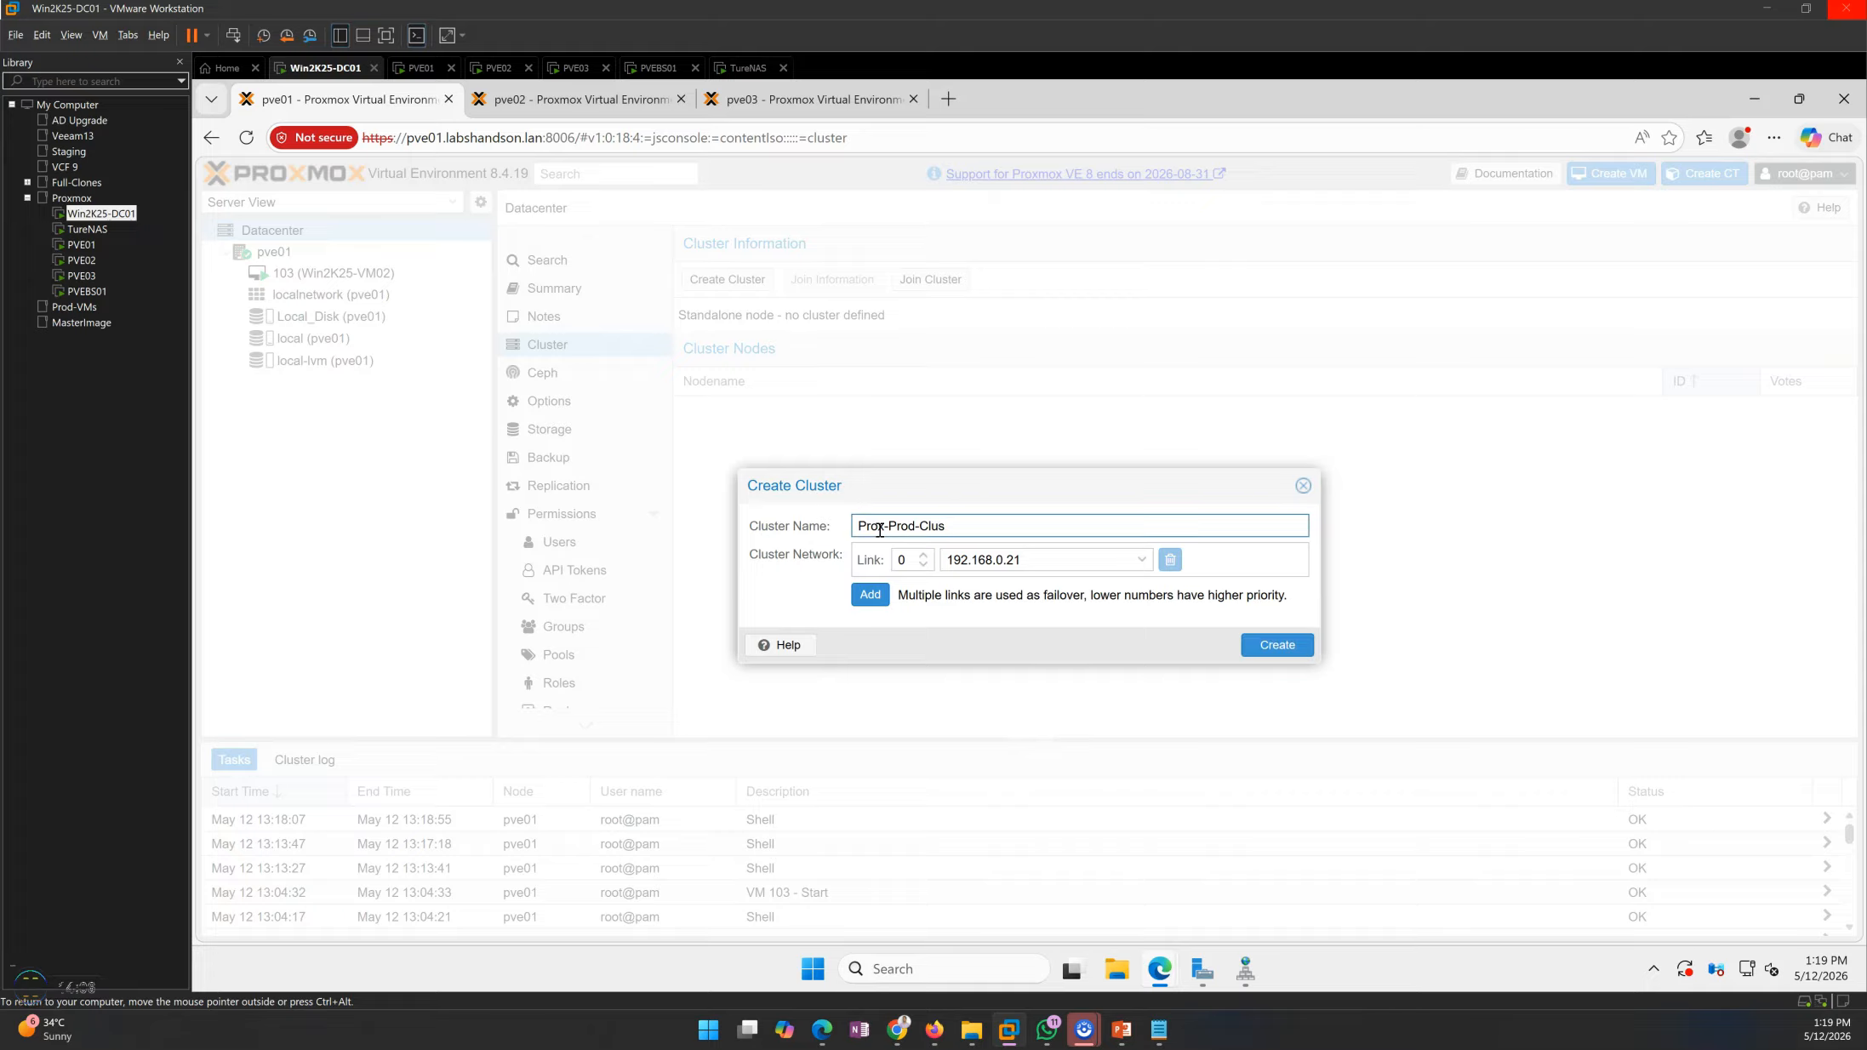
Choose 192.168.0.21/24 on vmbr0 as the network for link 0 and create the cluster
left_click(1068, 562)
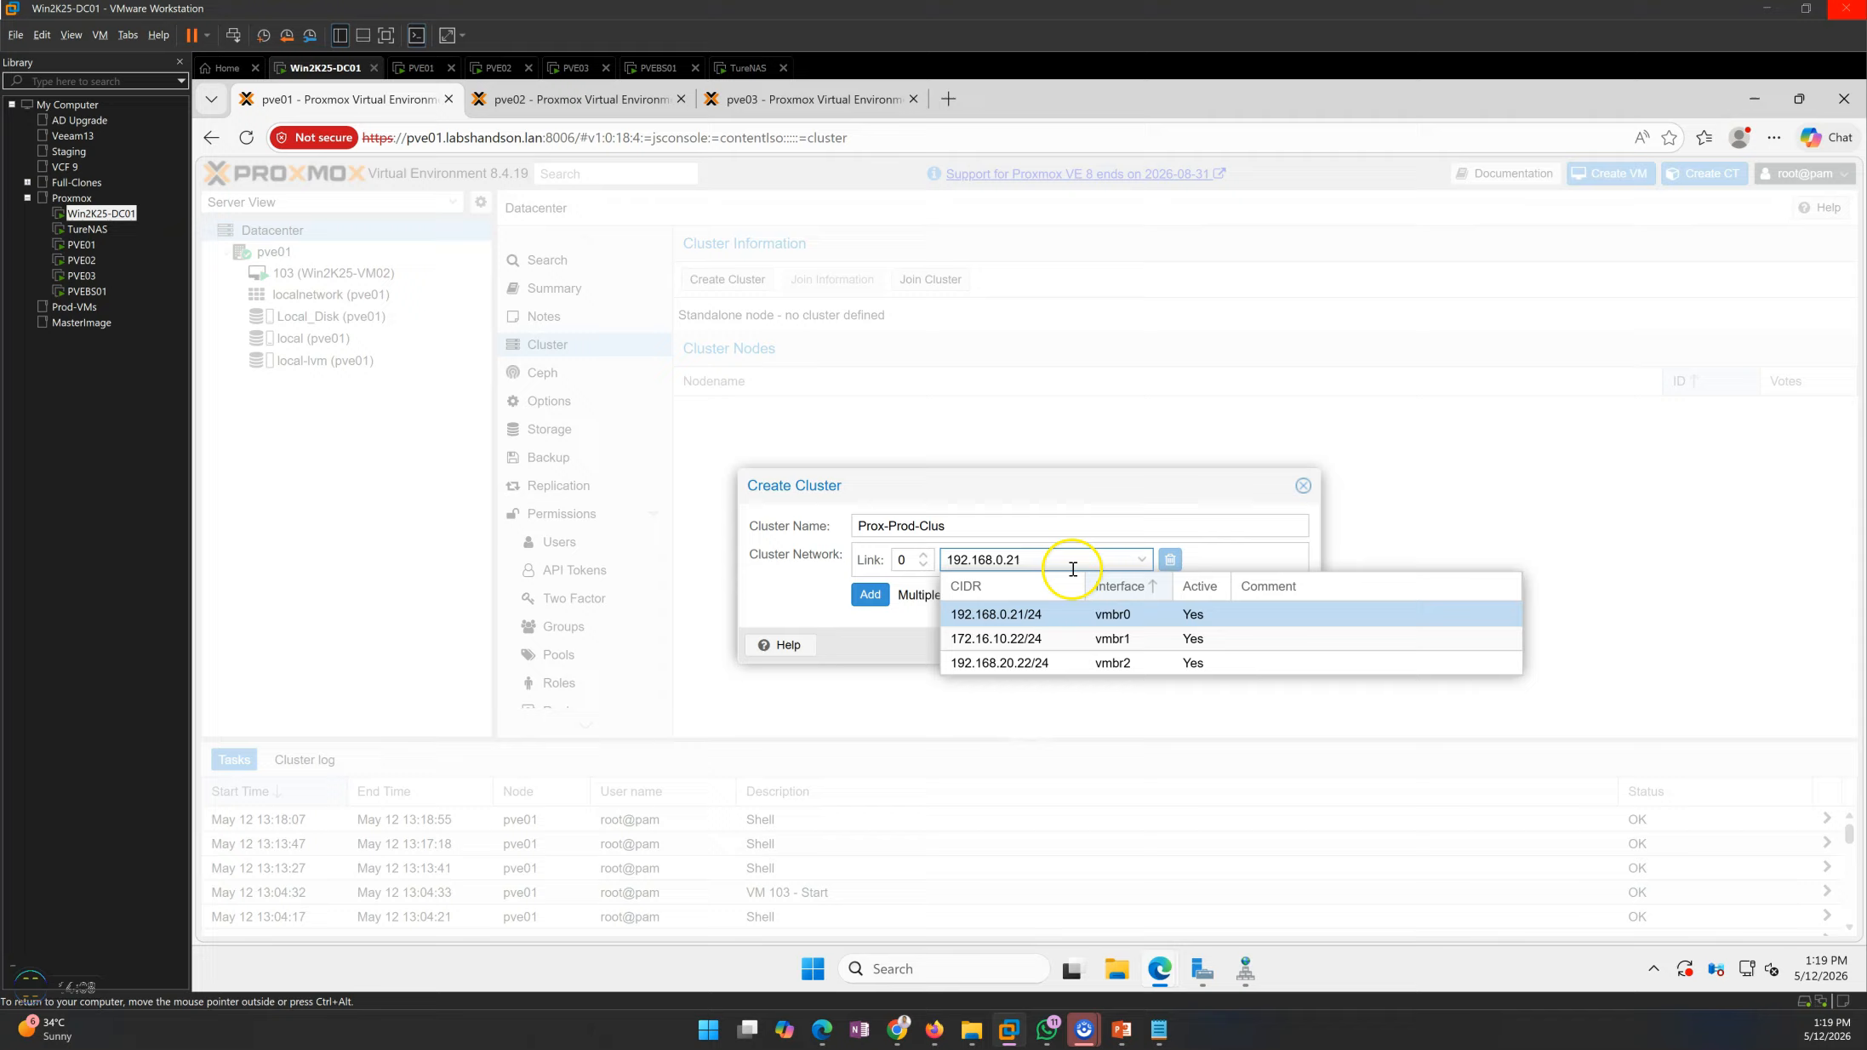
left_click(1015, 614)
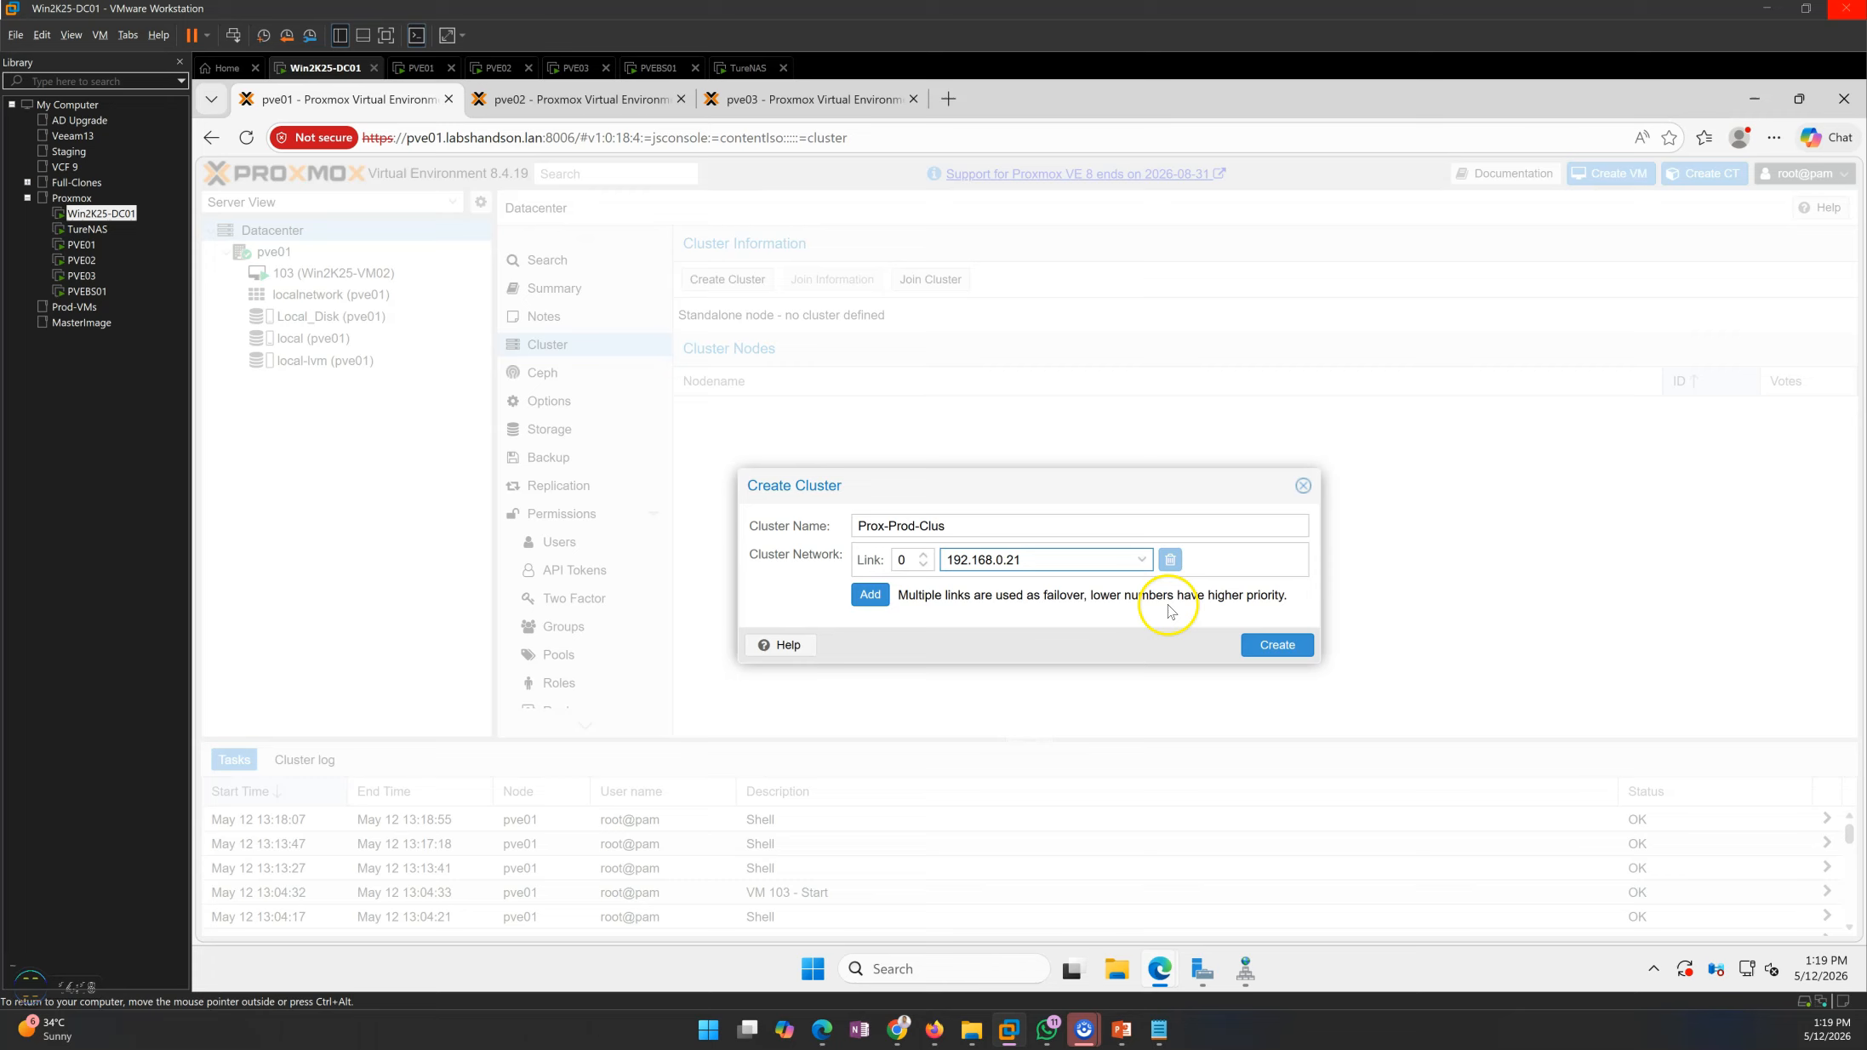
left_click(1271, 654)
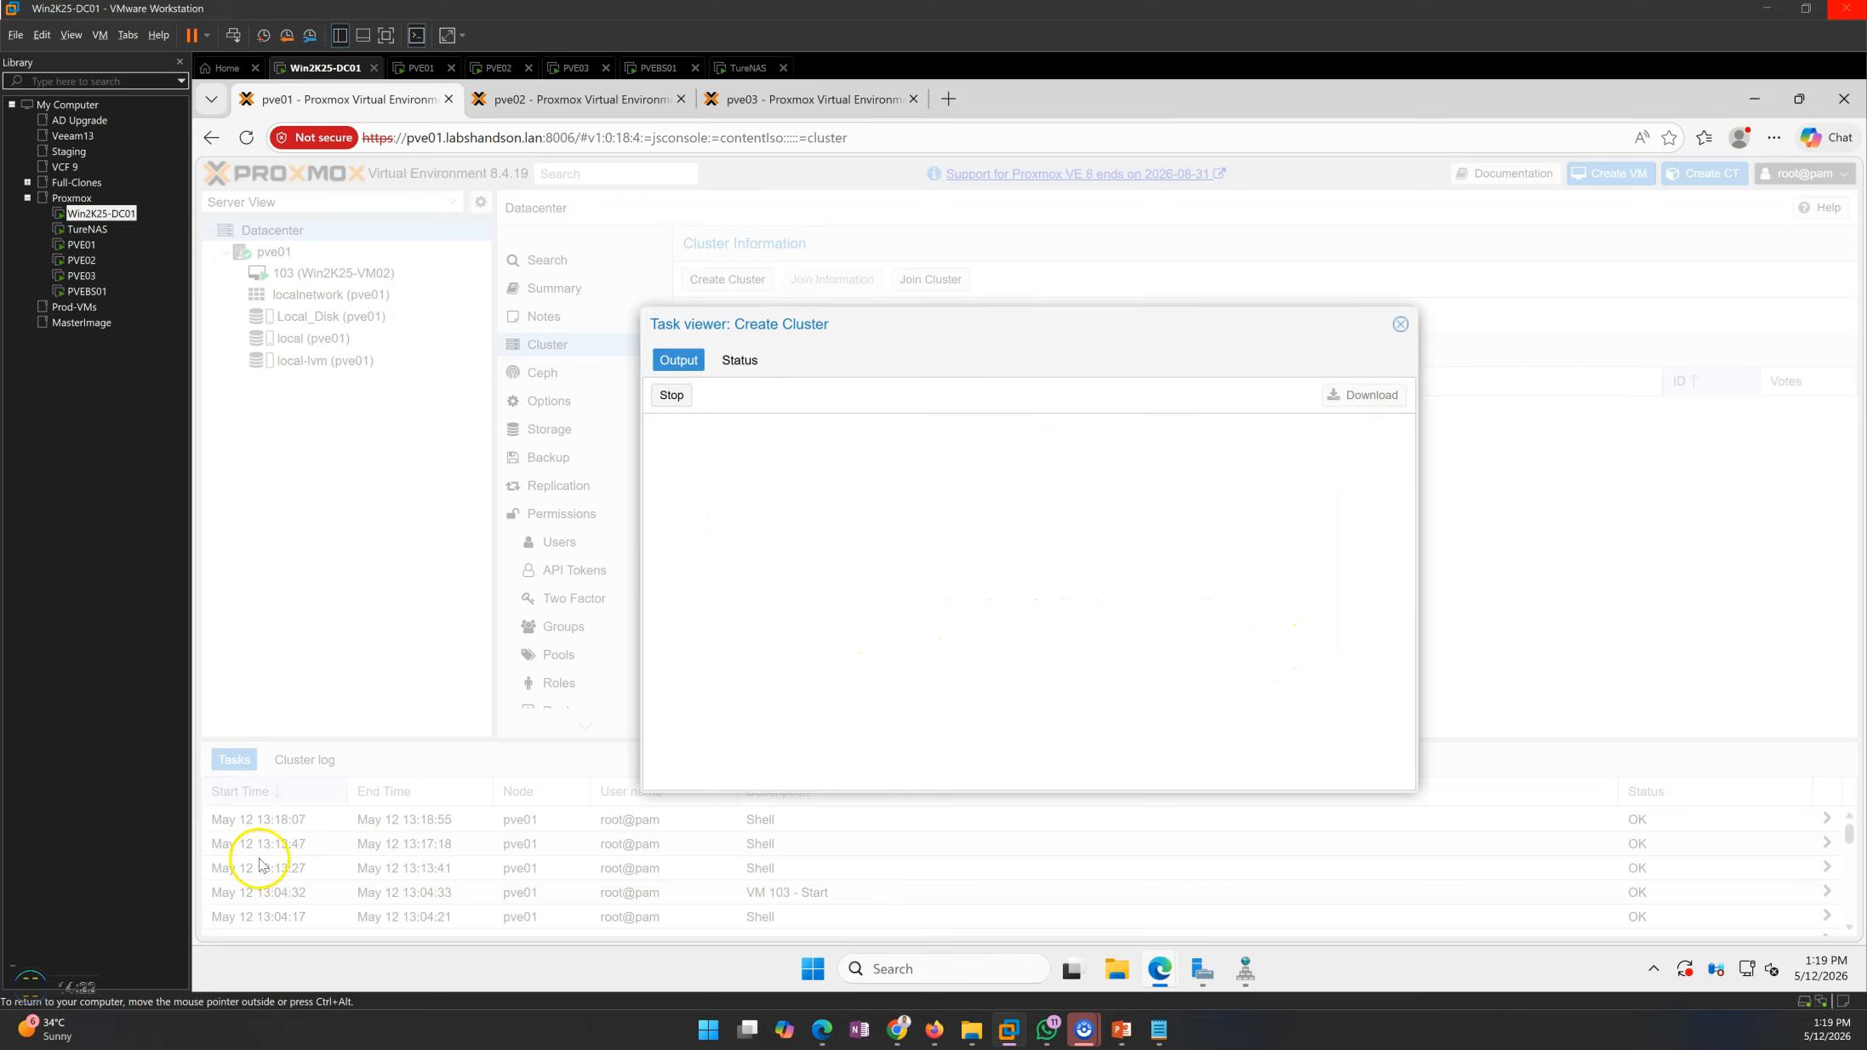
Read through the output of the cluster creation task, then close the task viewer
left_click_drag(643, 428, 703, 434)
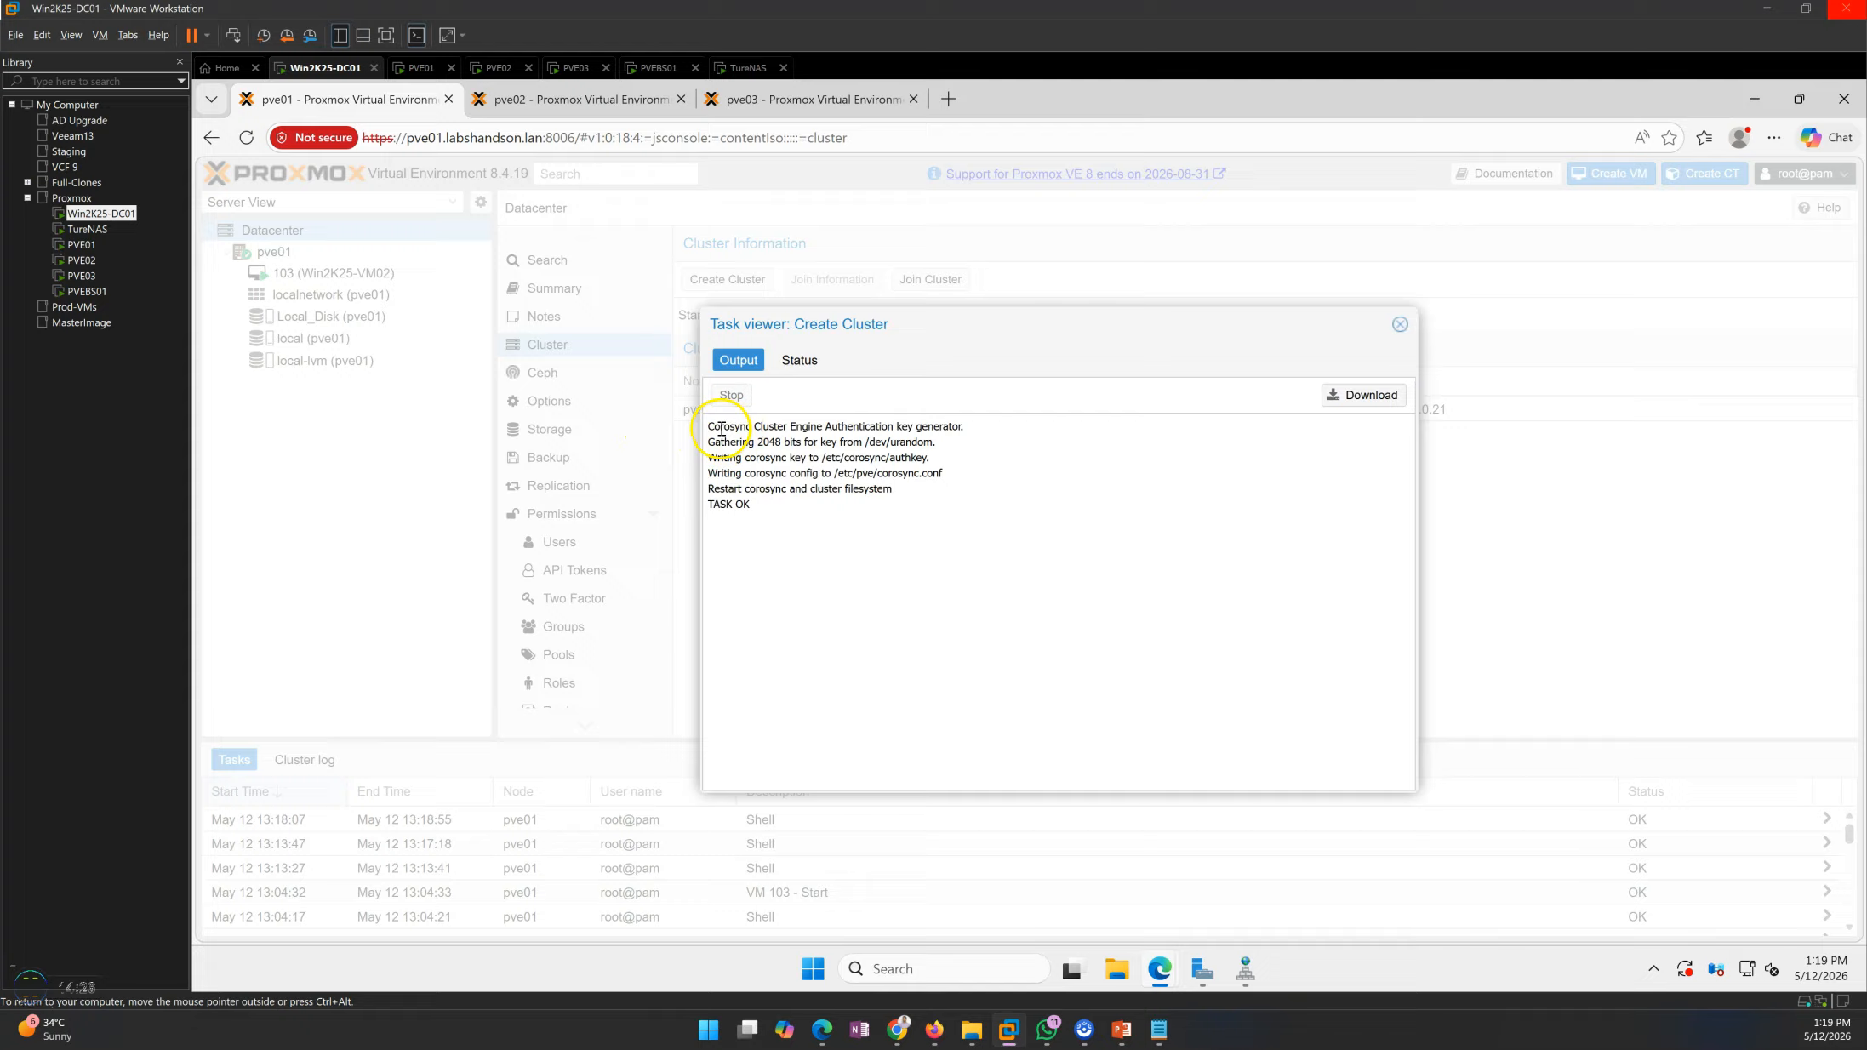
left_click_drag(762, 427, 955, 439)
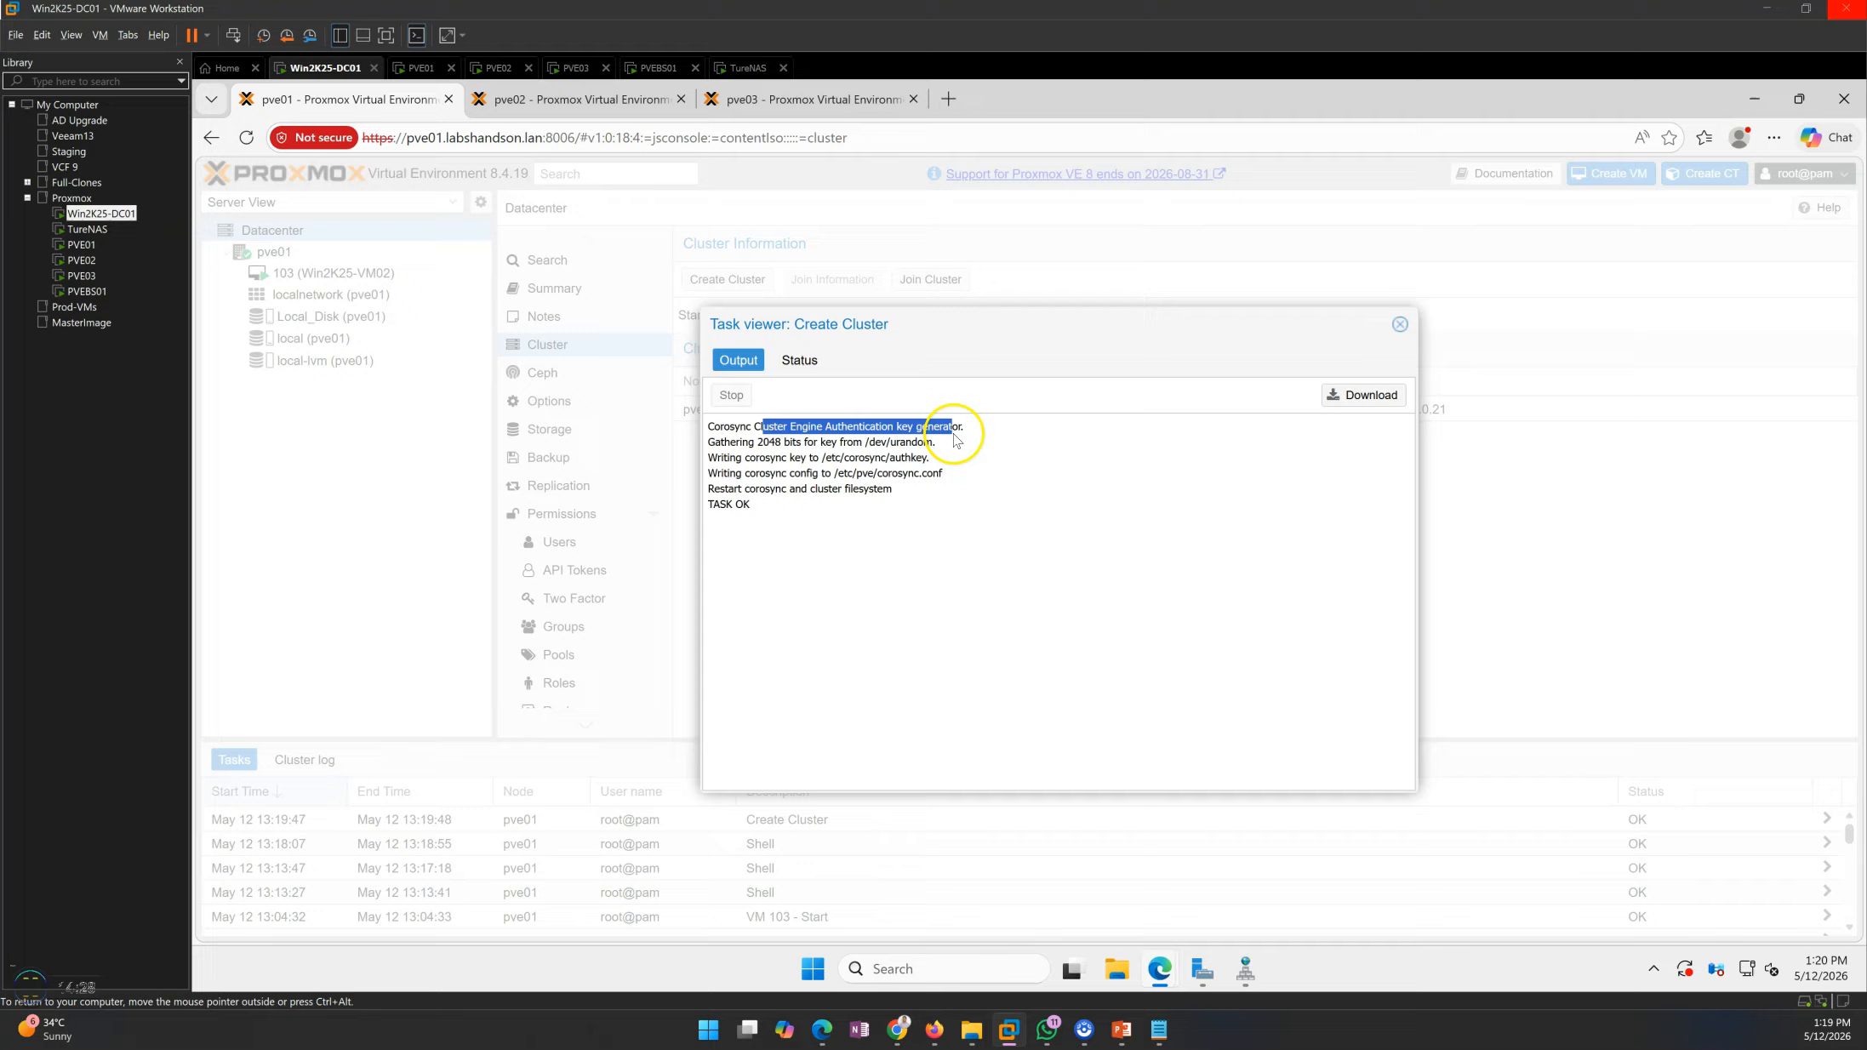
left_click_drag(709, 441, 869, 490)
left_click(881, 536)
left_click_drag(715, 488, 872, 491)
left_click(1200, 466)
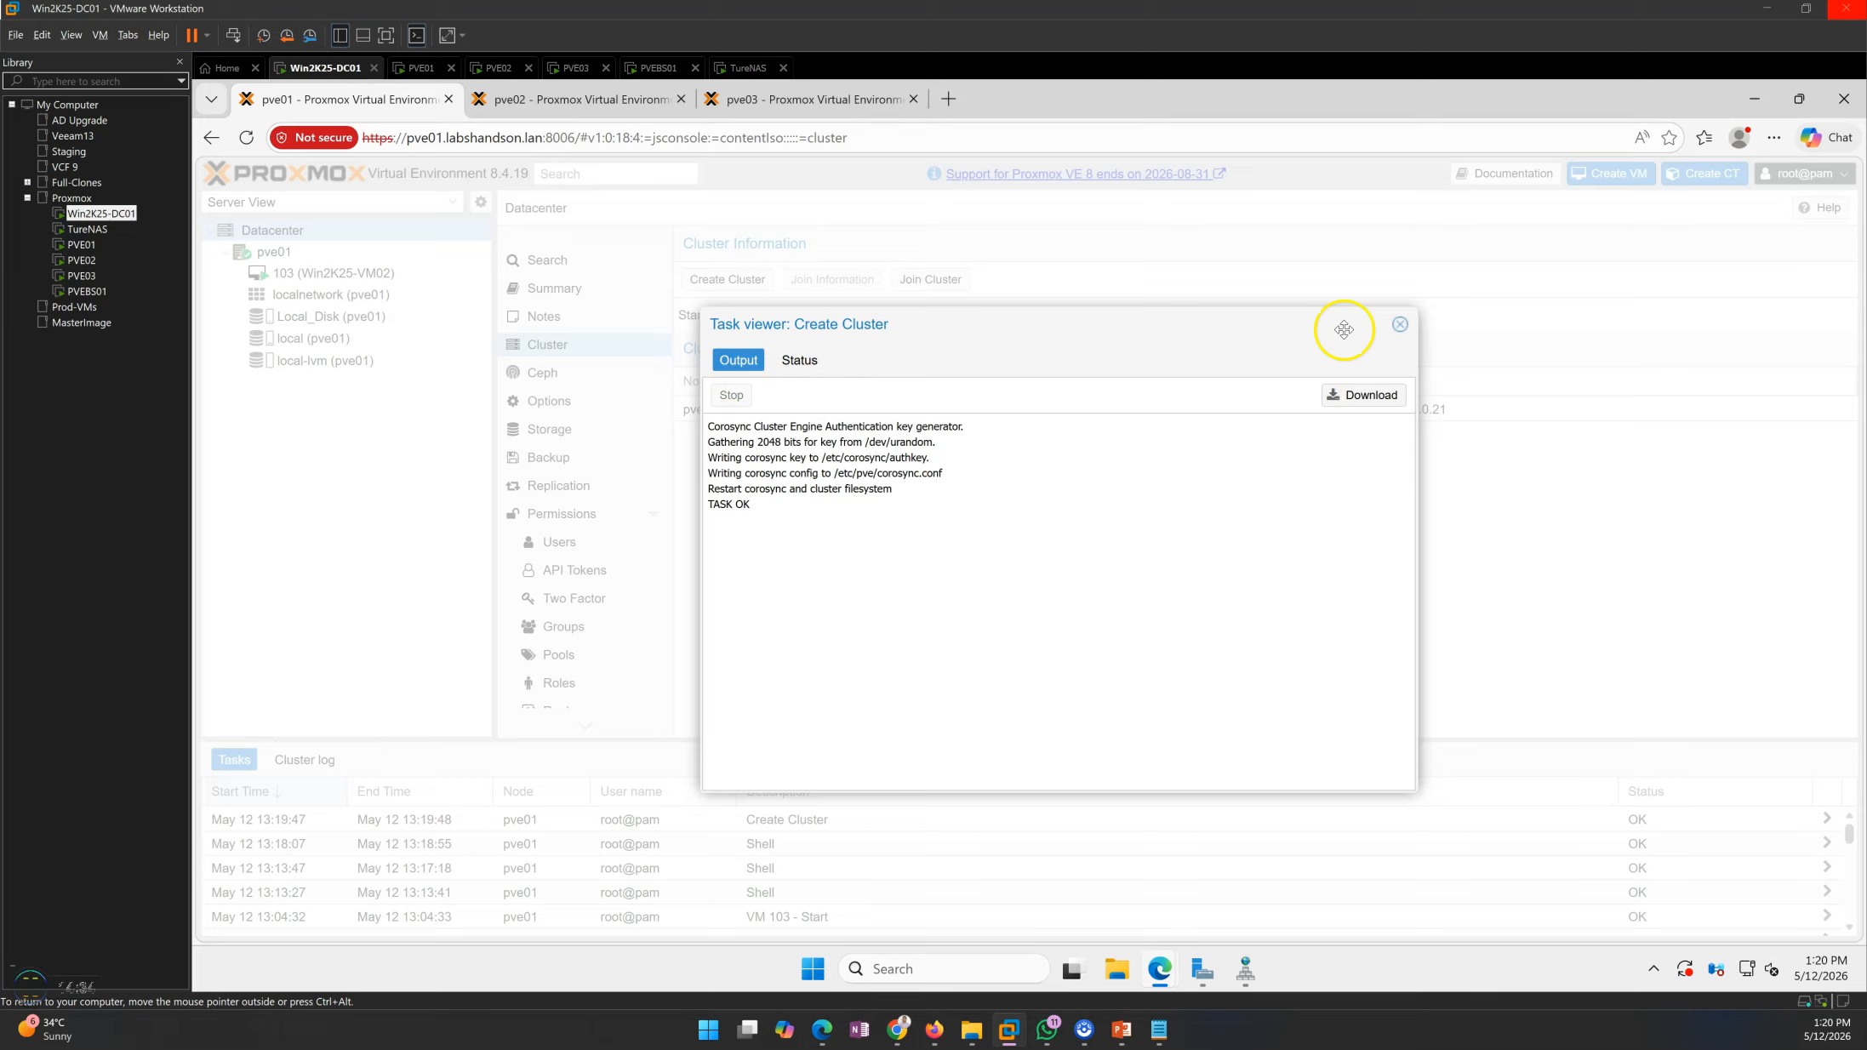
left_click(1400, 326)
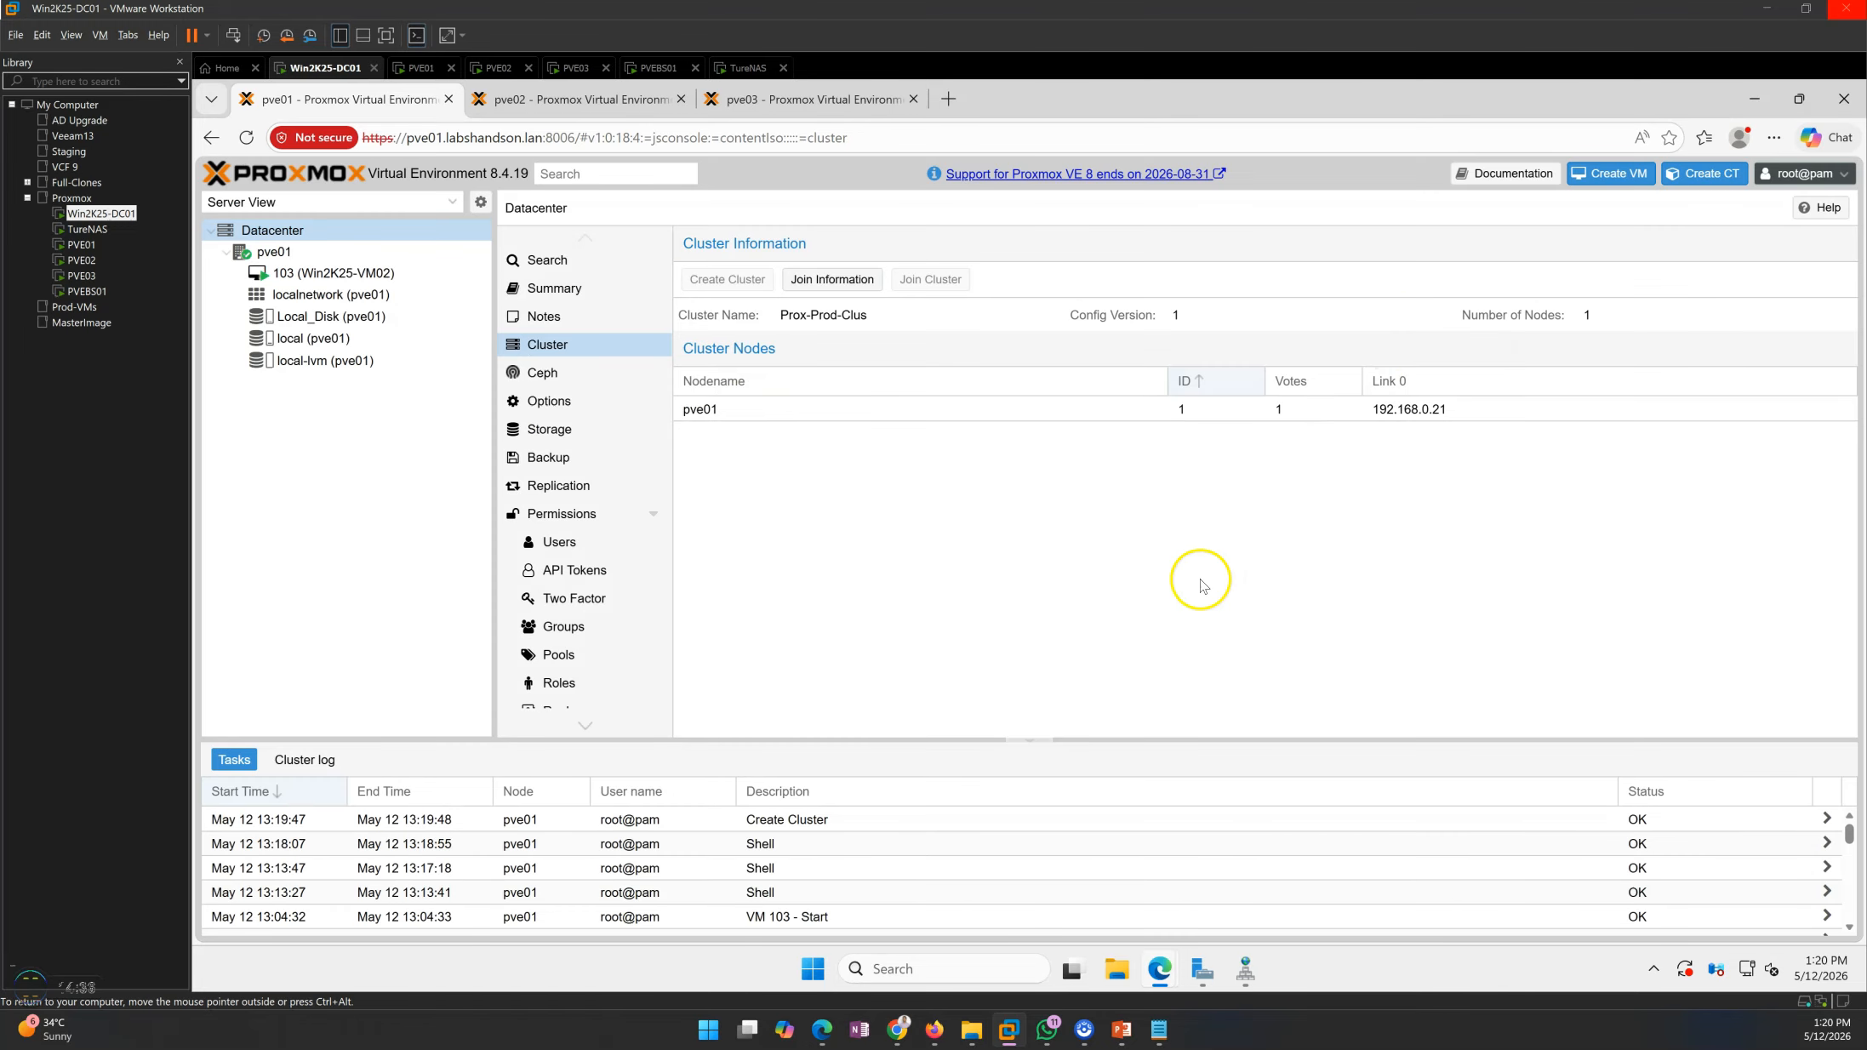
Open the join information of Prox-Prod-Clus on pve01 and copy the entire encoded join information
left_click(761, 417)
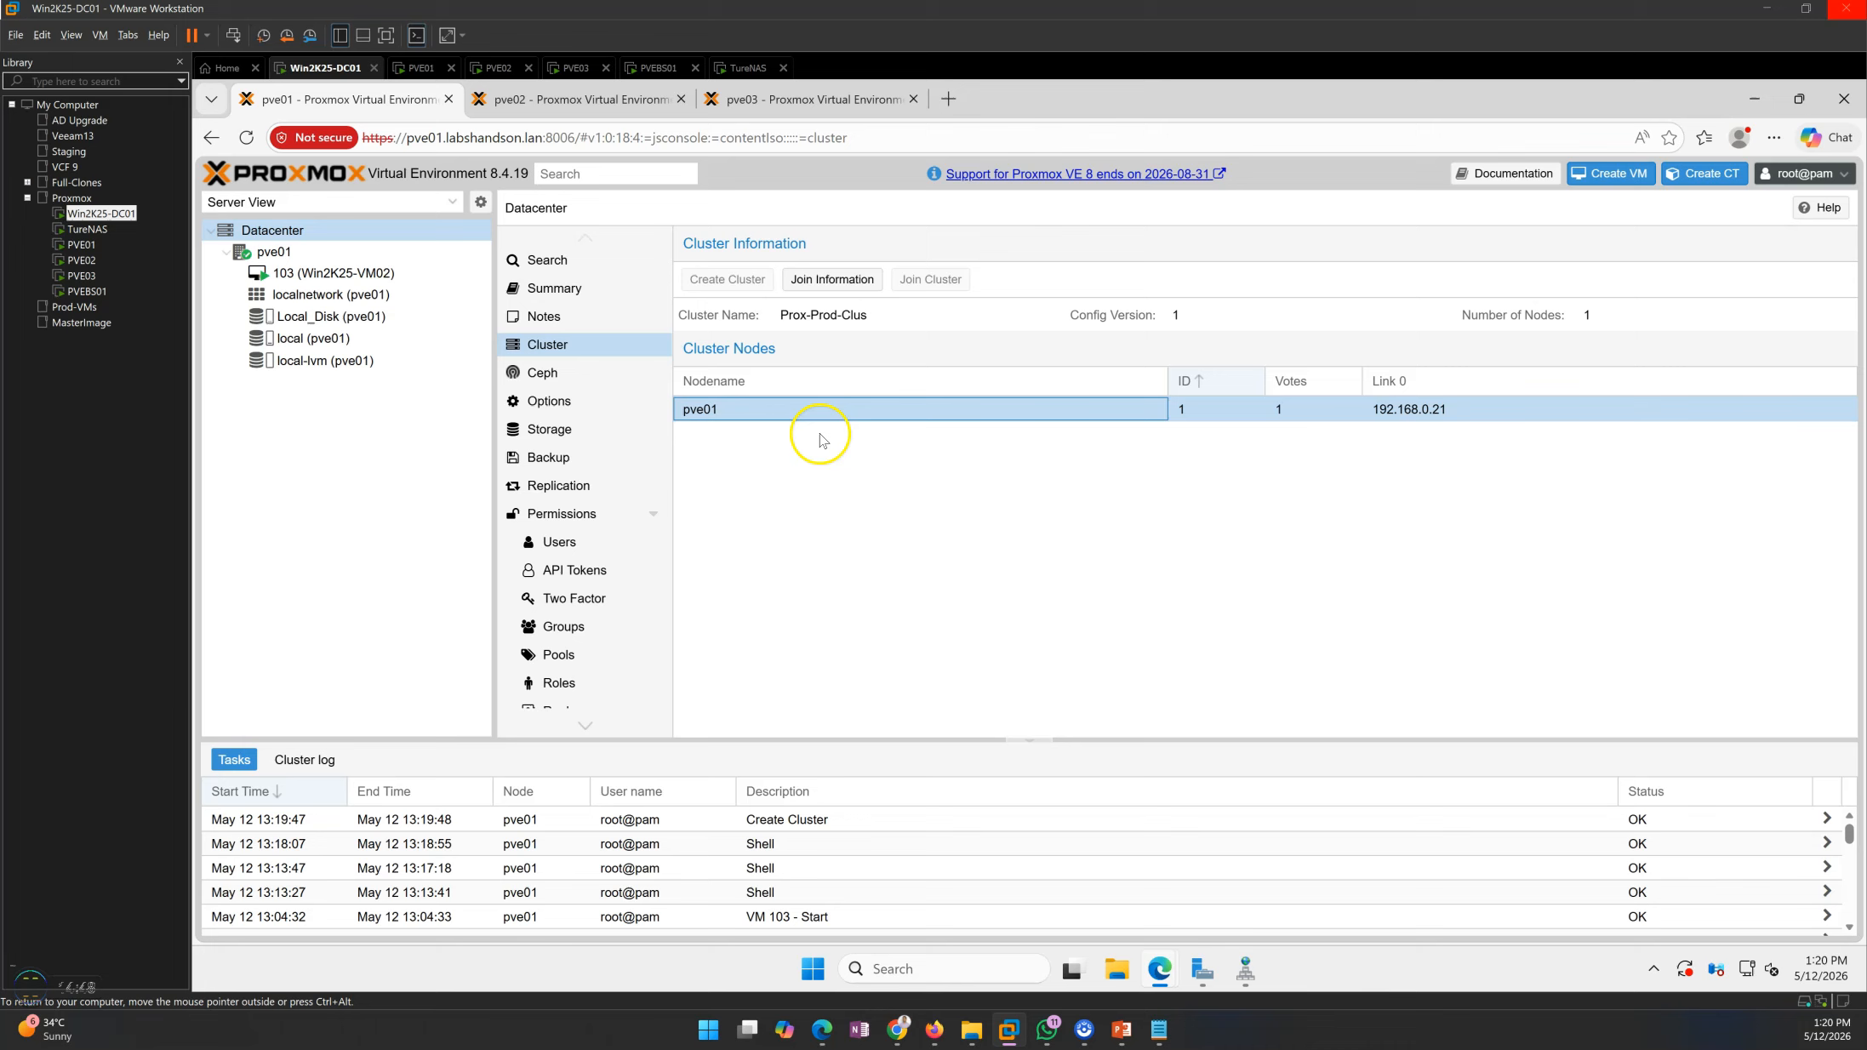
left_click(839, 282)
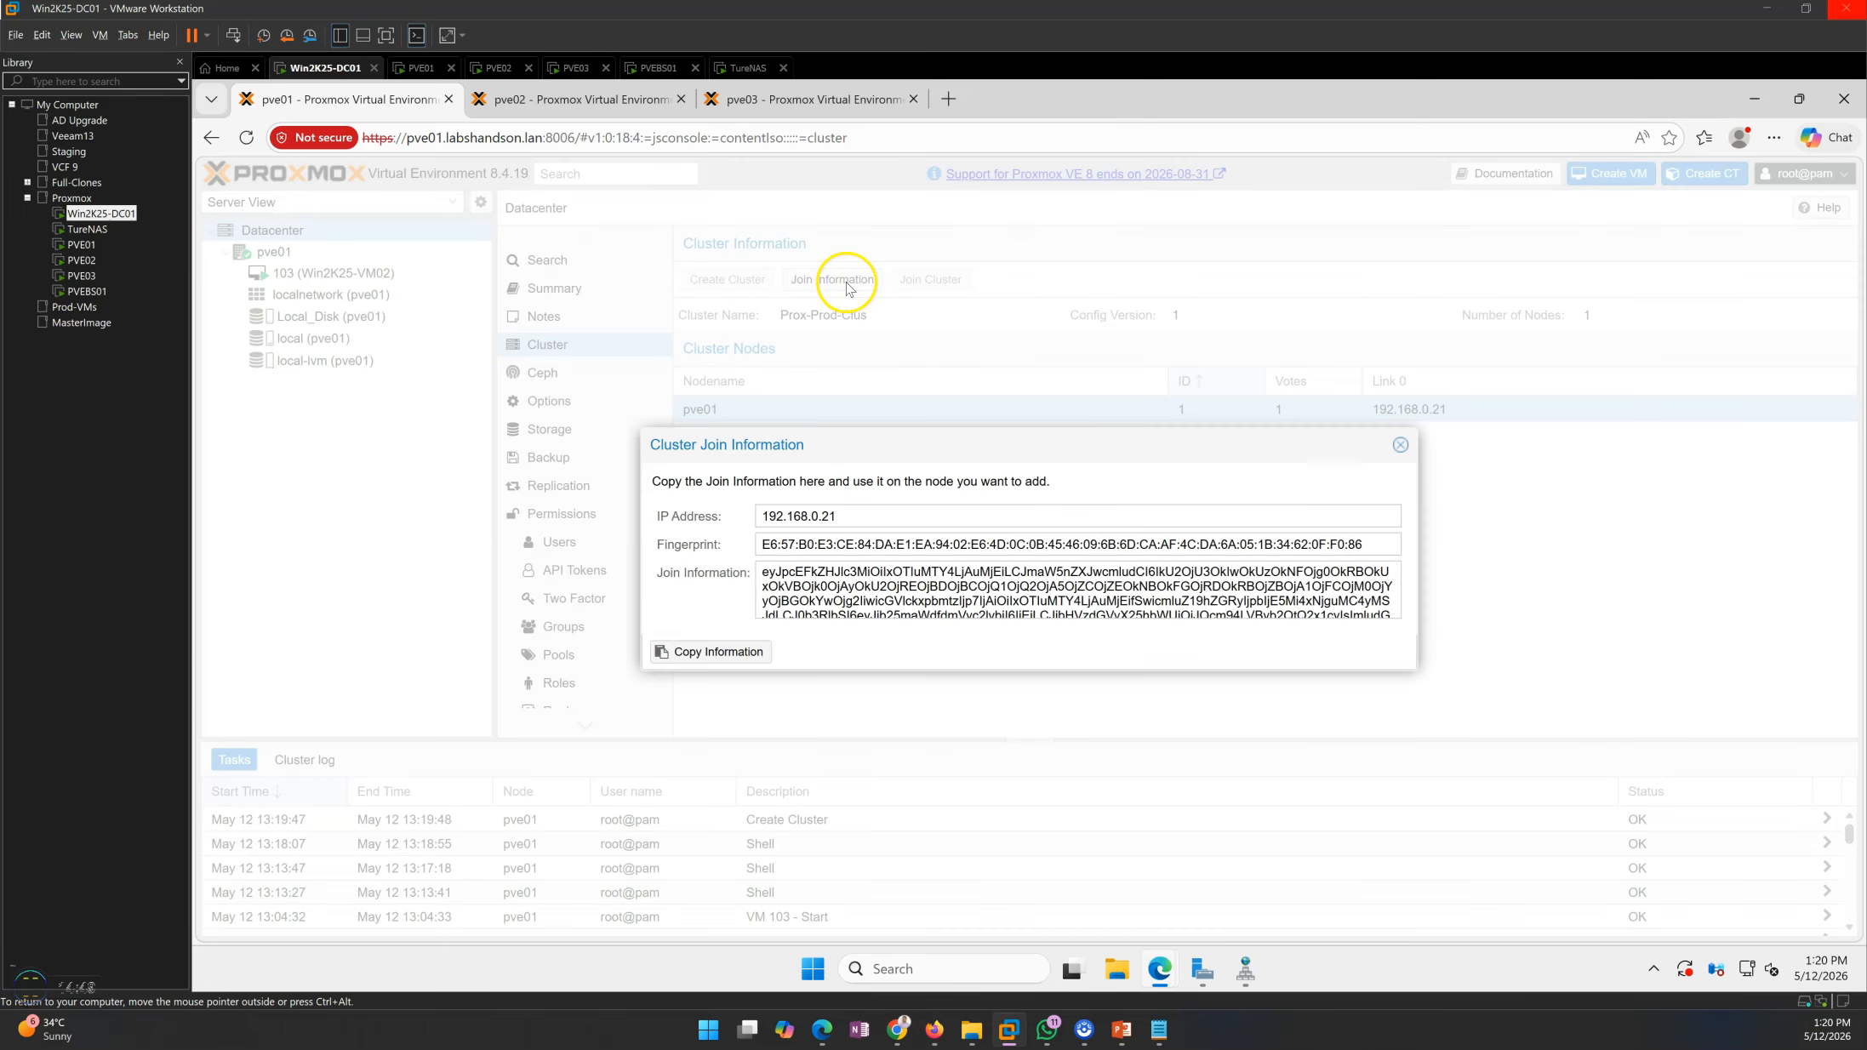
left_click(821, 591)
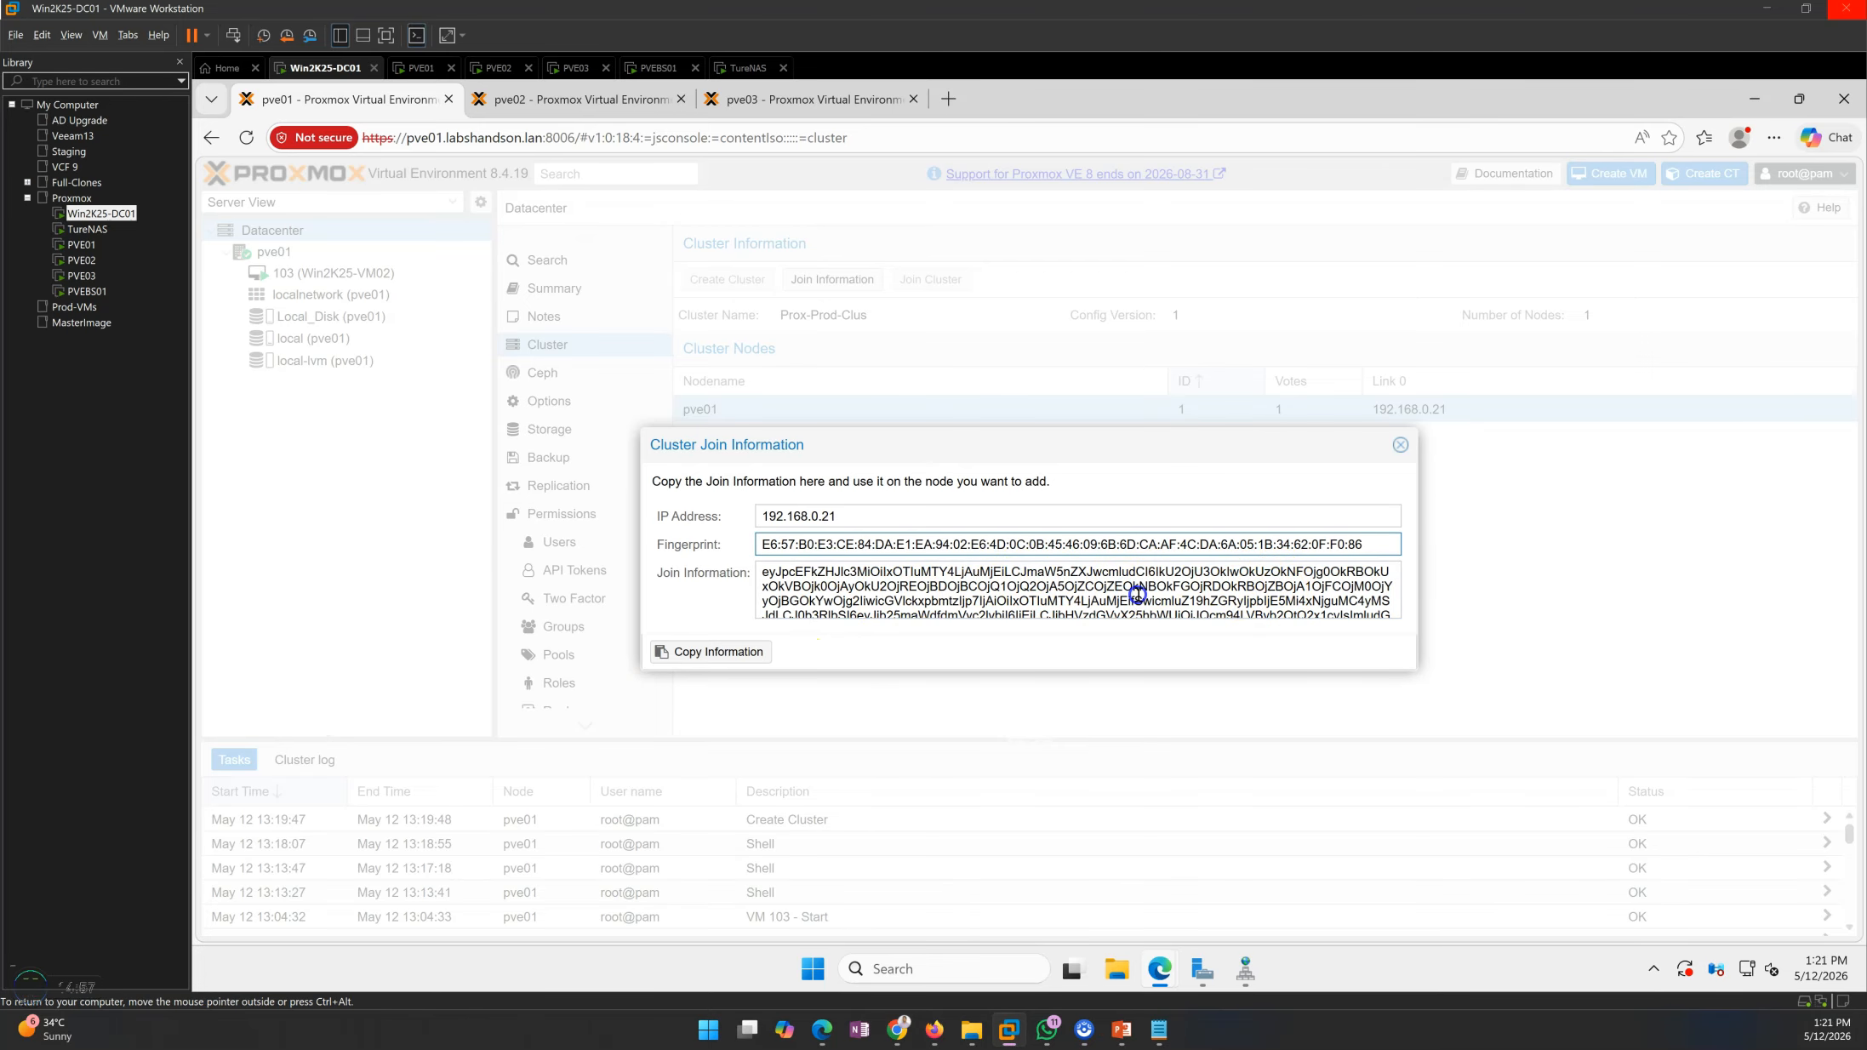
left_click(1138, 595)
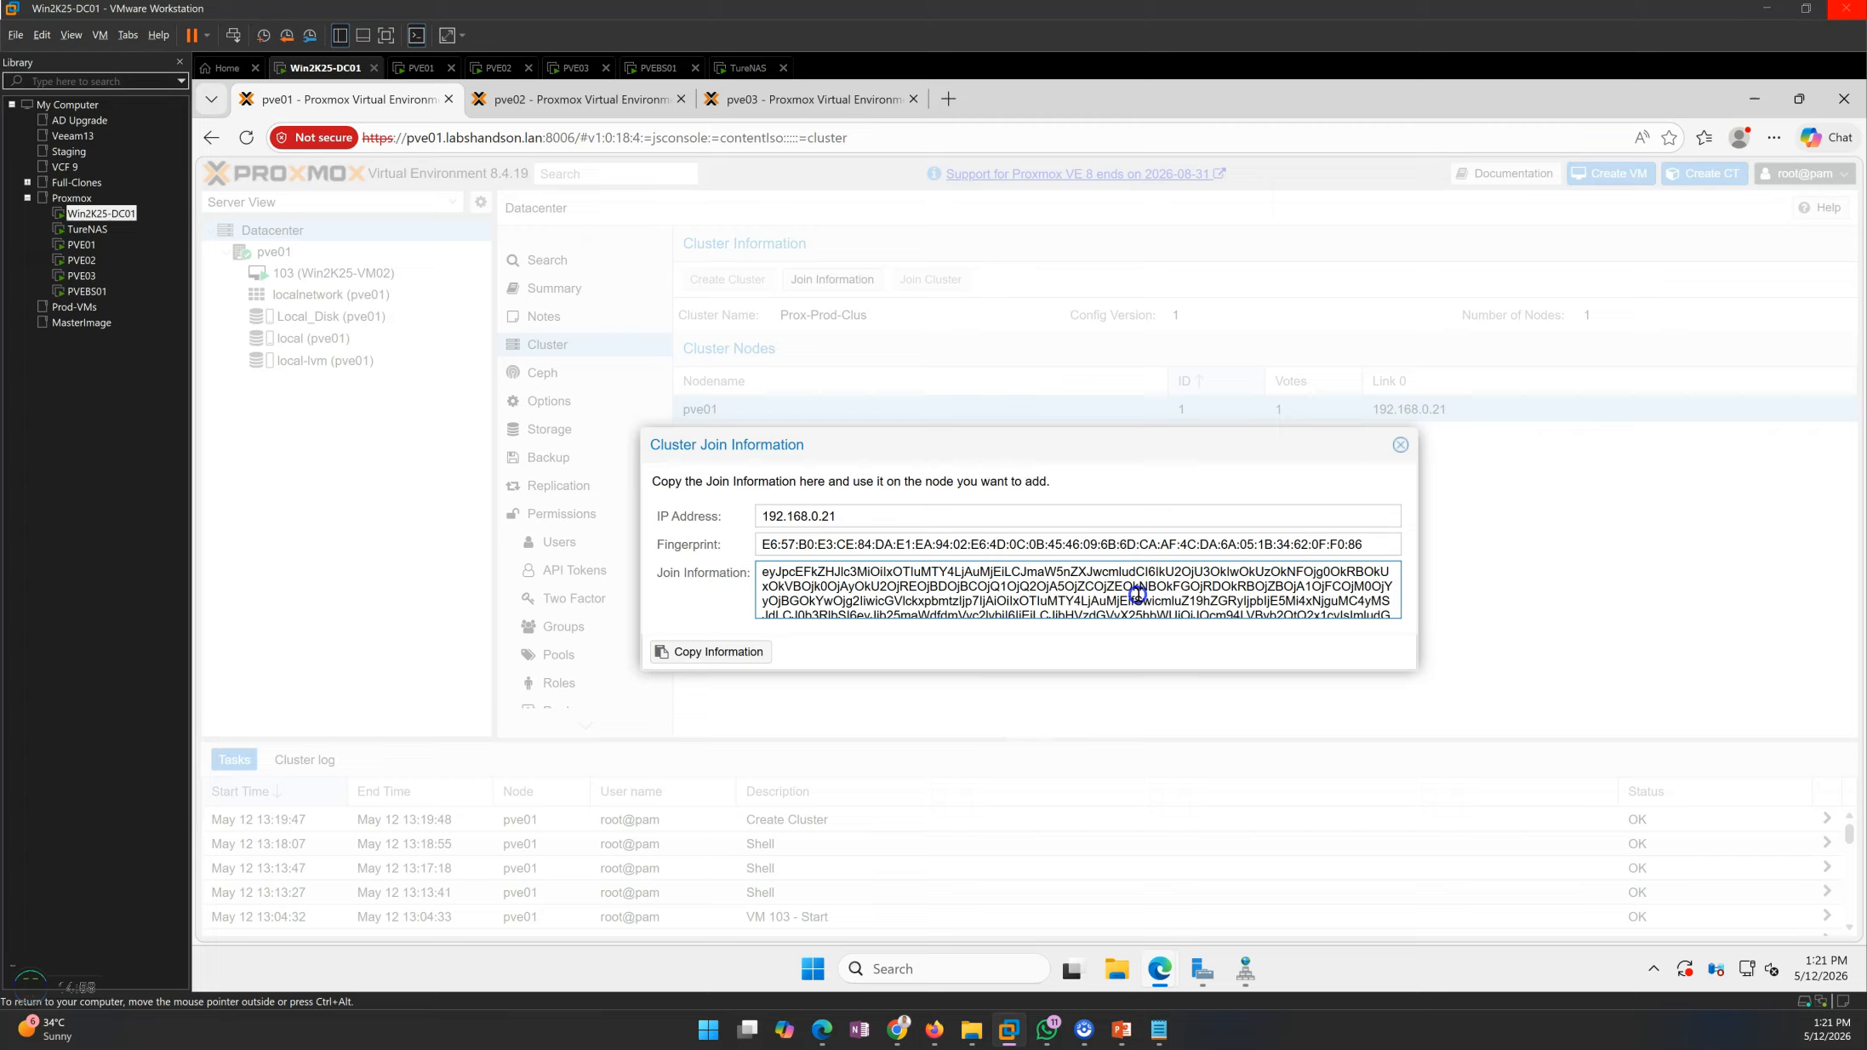
key("ctrl+a")
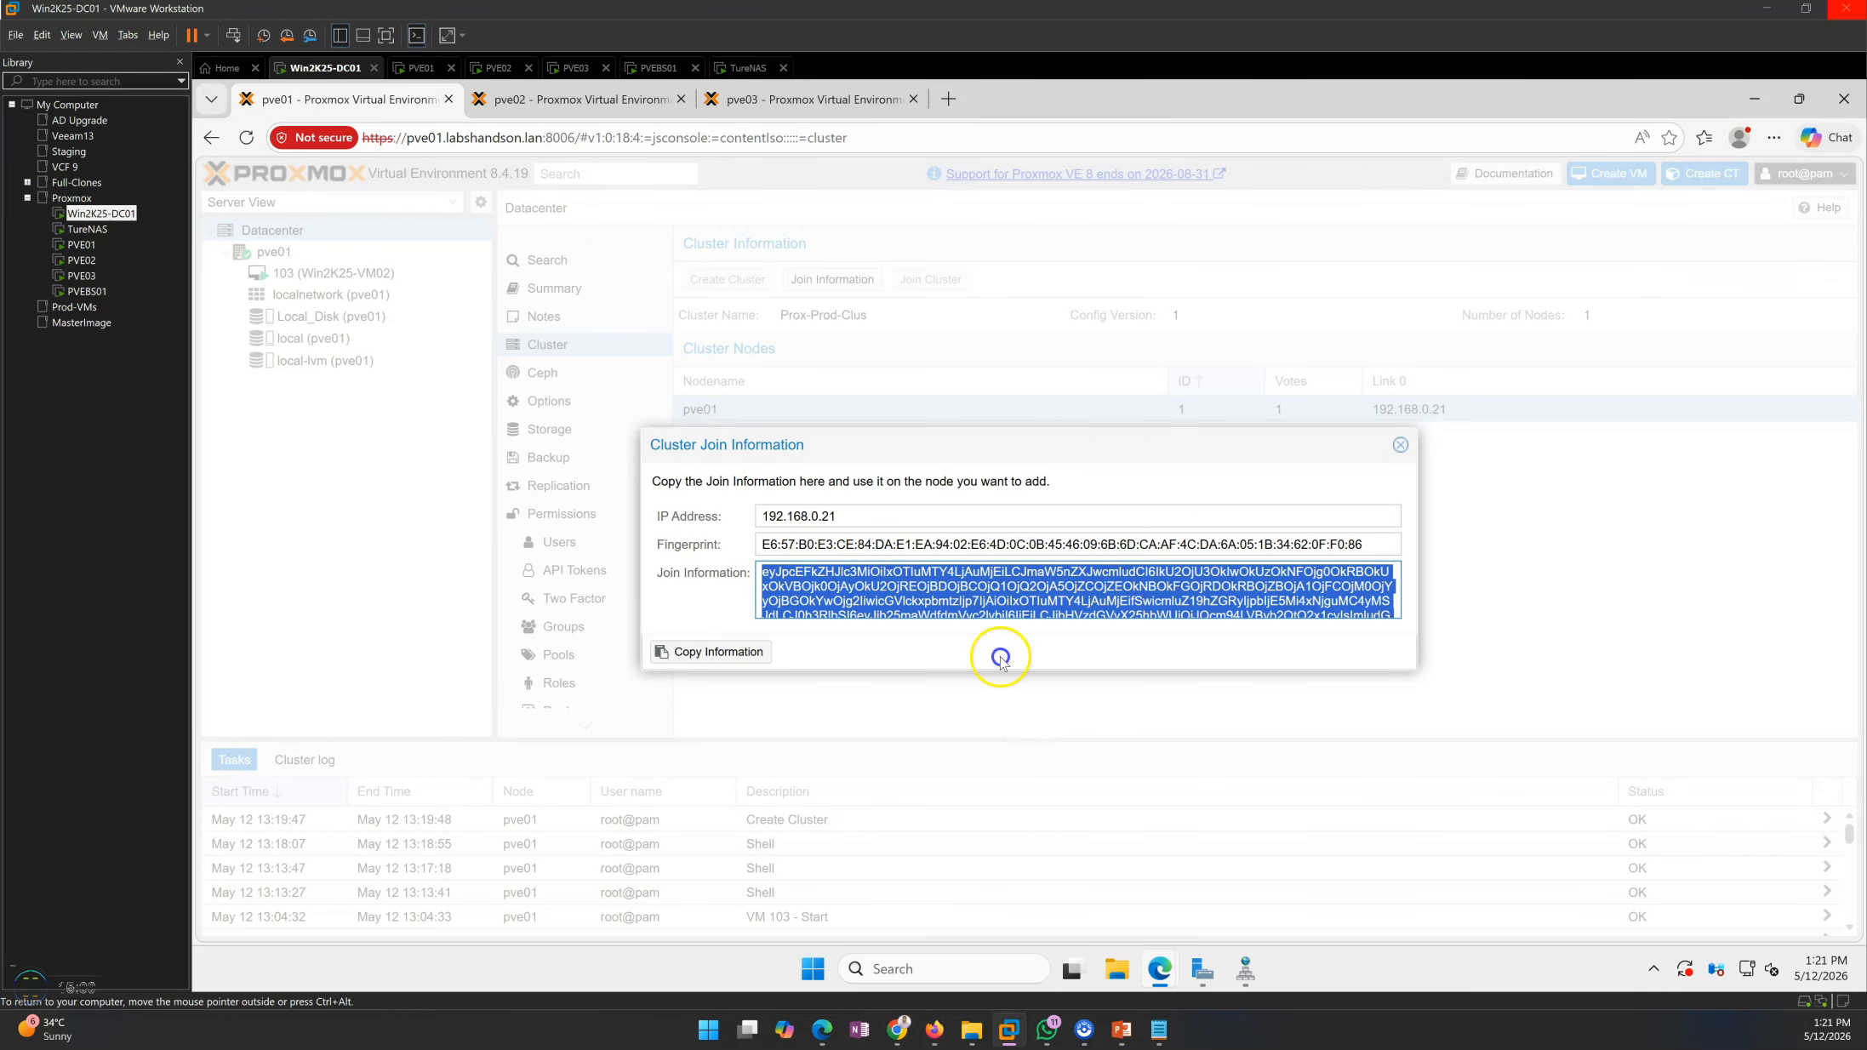
mouse_move(1083, 1029)
left_click(1088, 929)
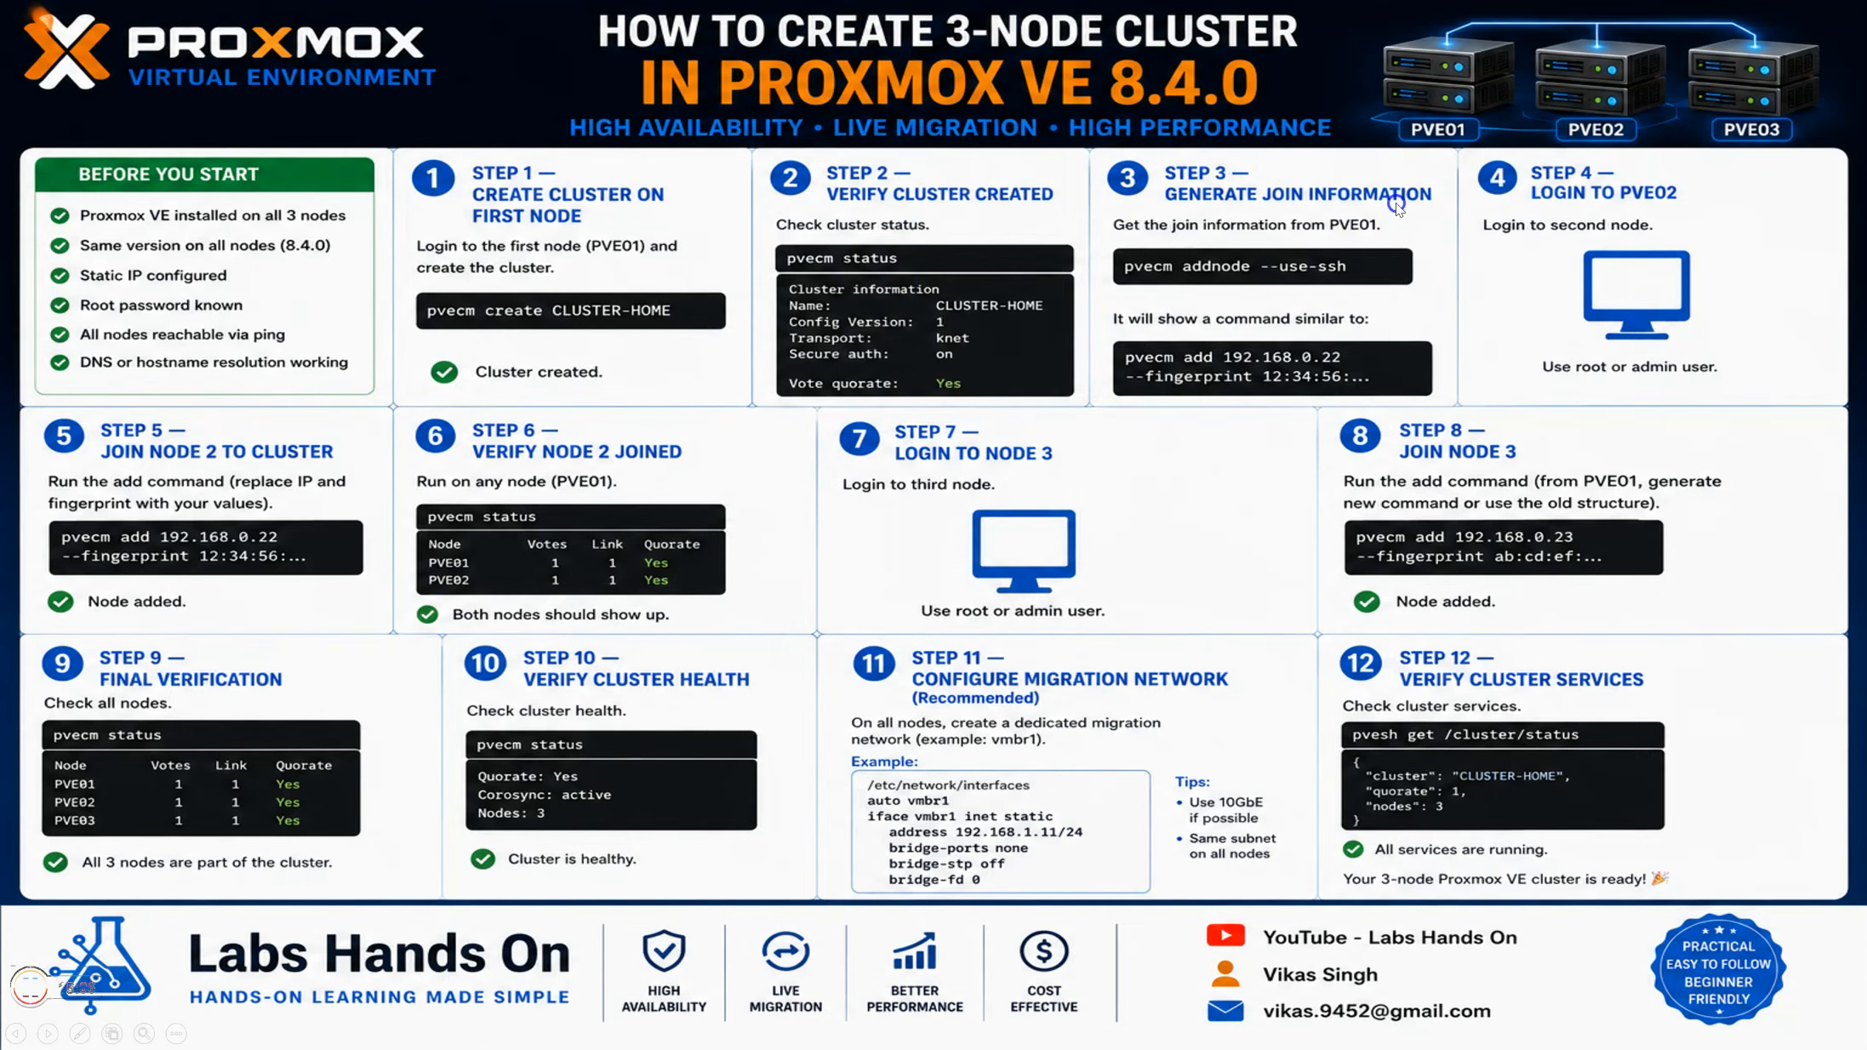
left_click(1667, 198)
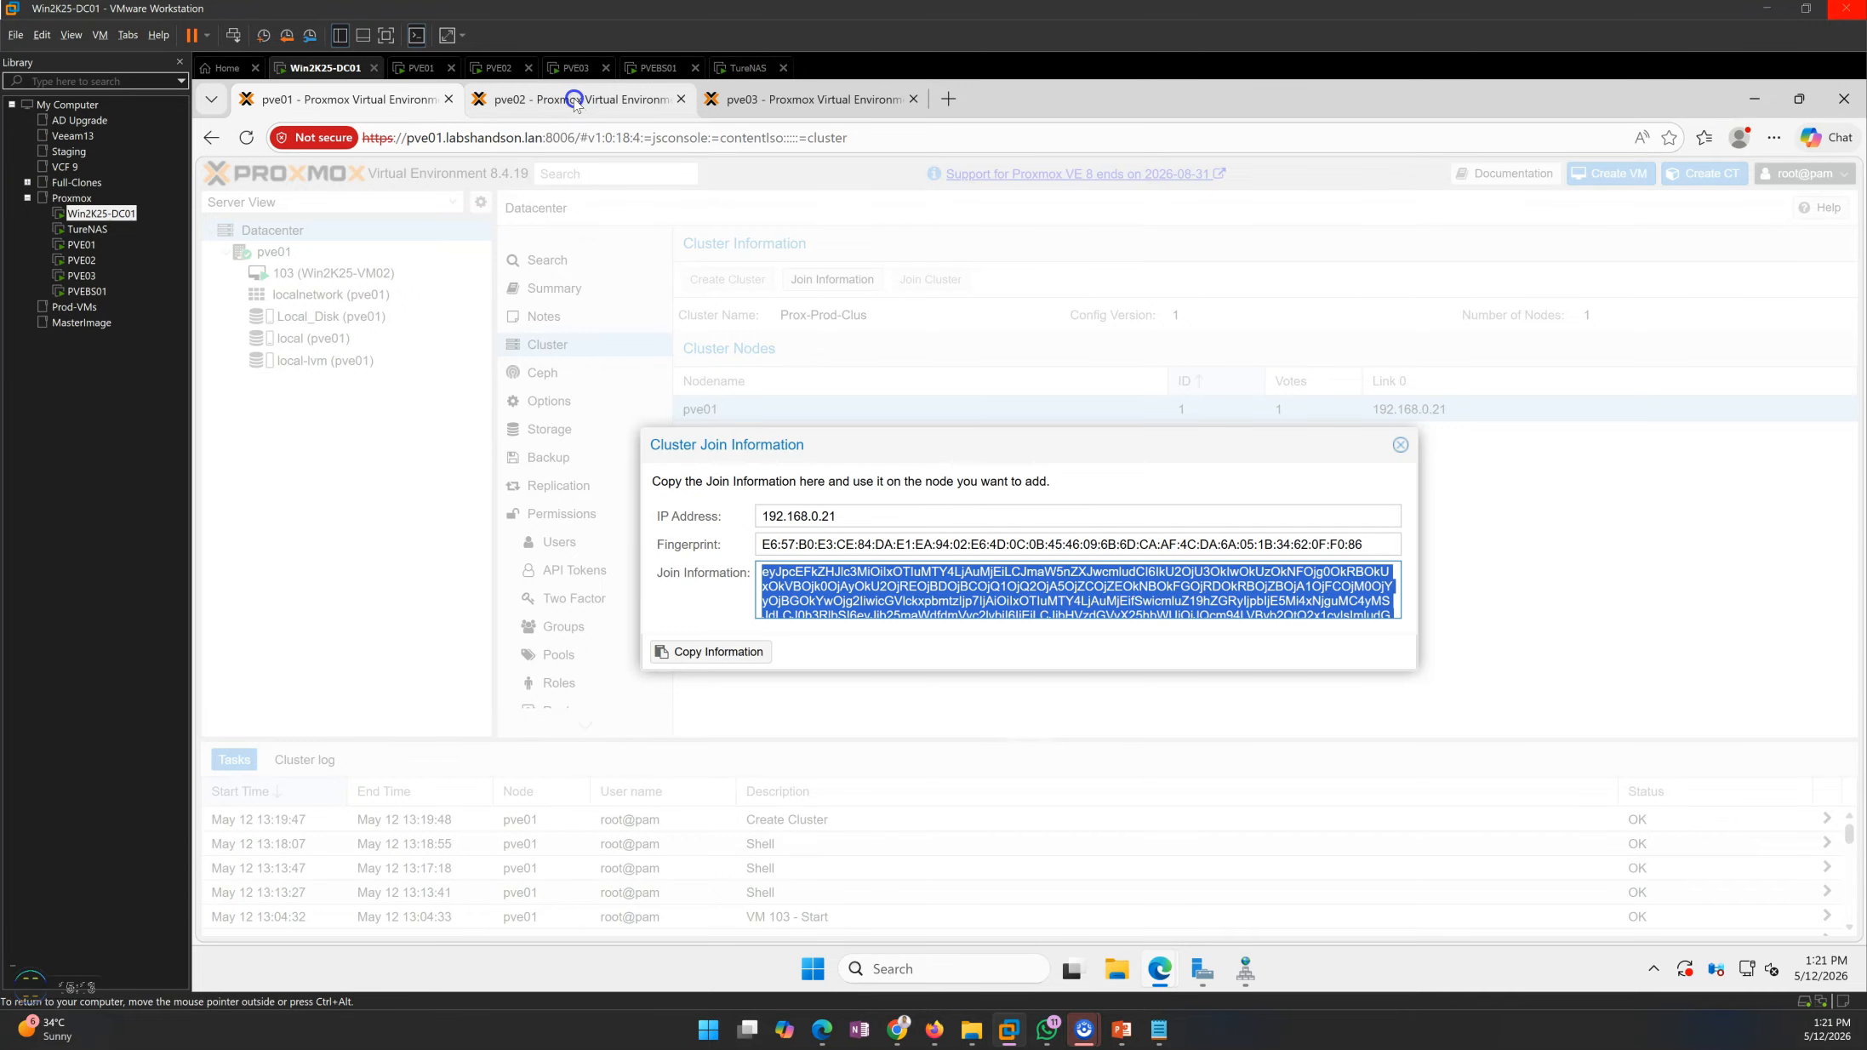
On pve02, start joining a cluster at datacenter level and paste the copied join information as an assisted join
left_click(575, 101)
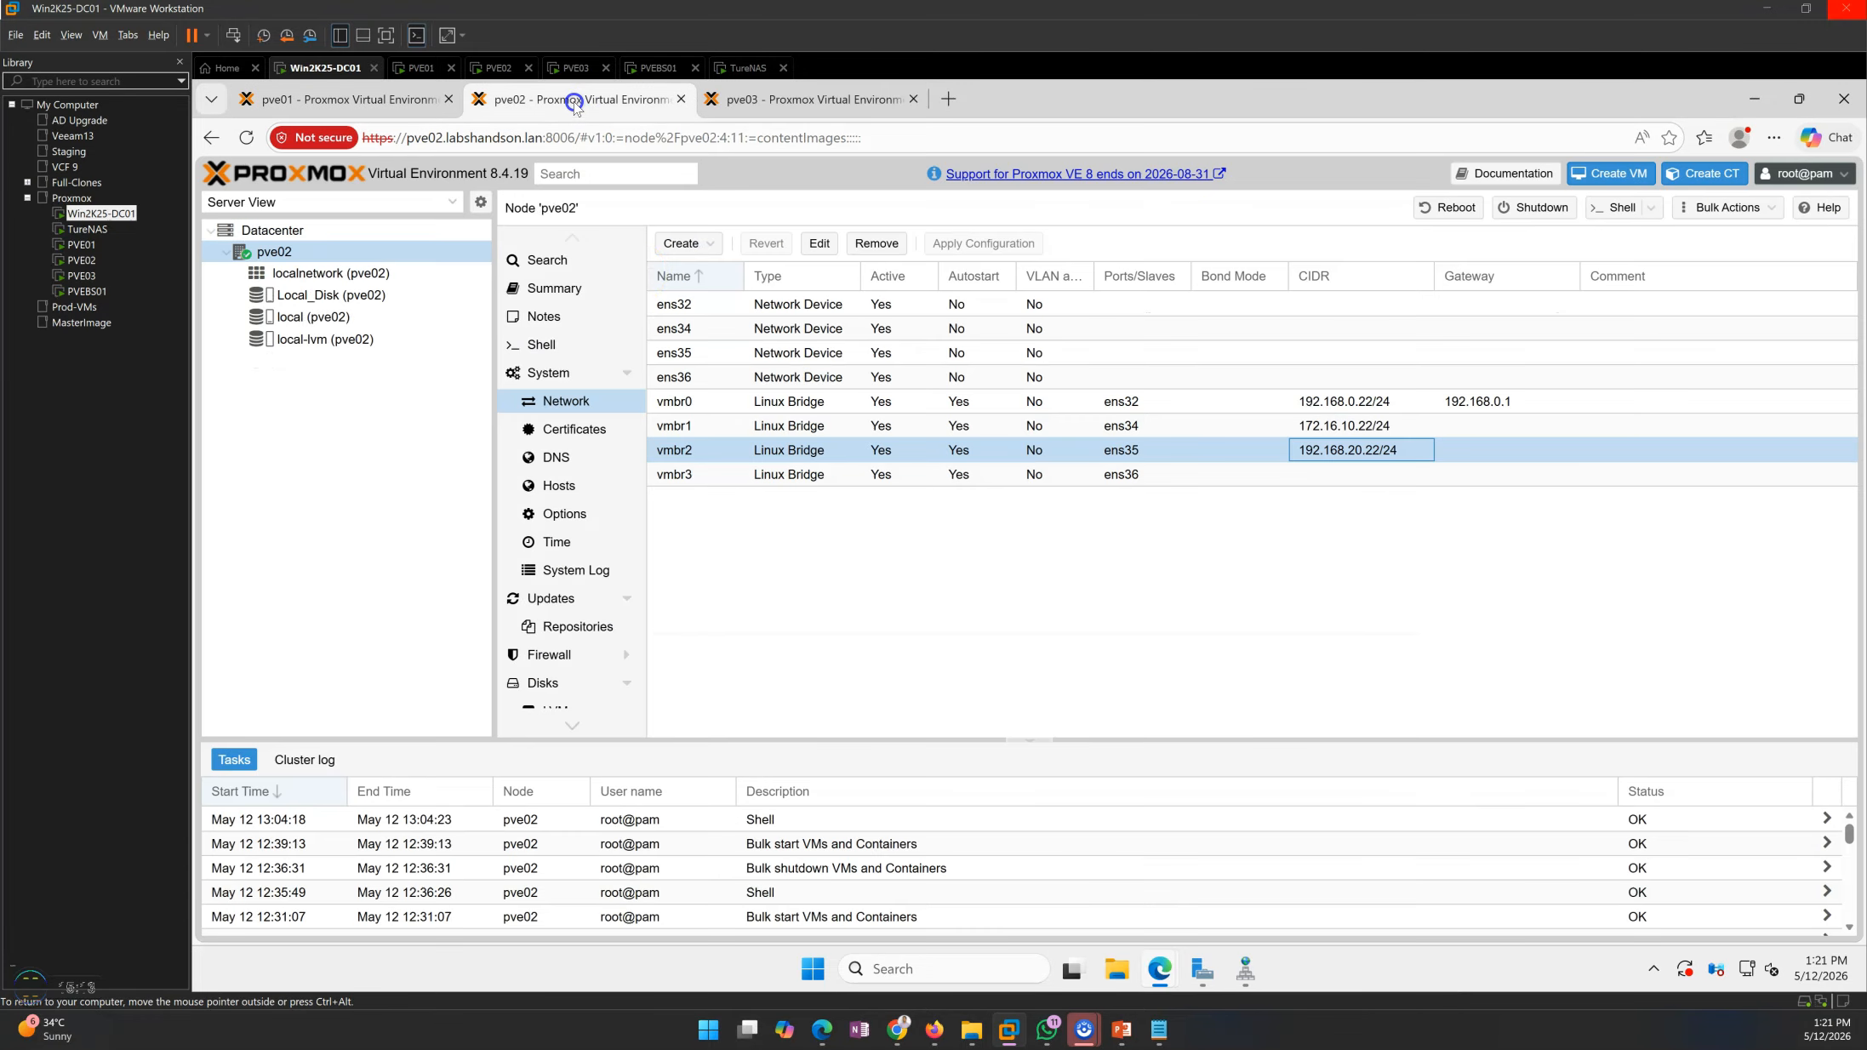
left_click(833, 576)
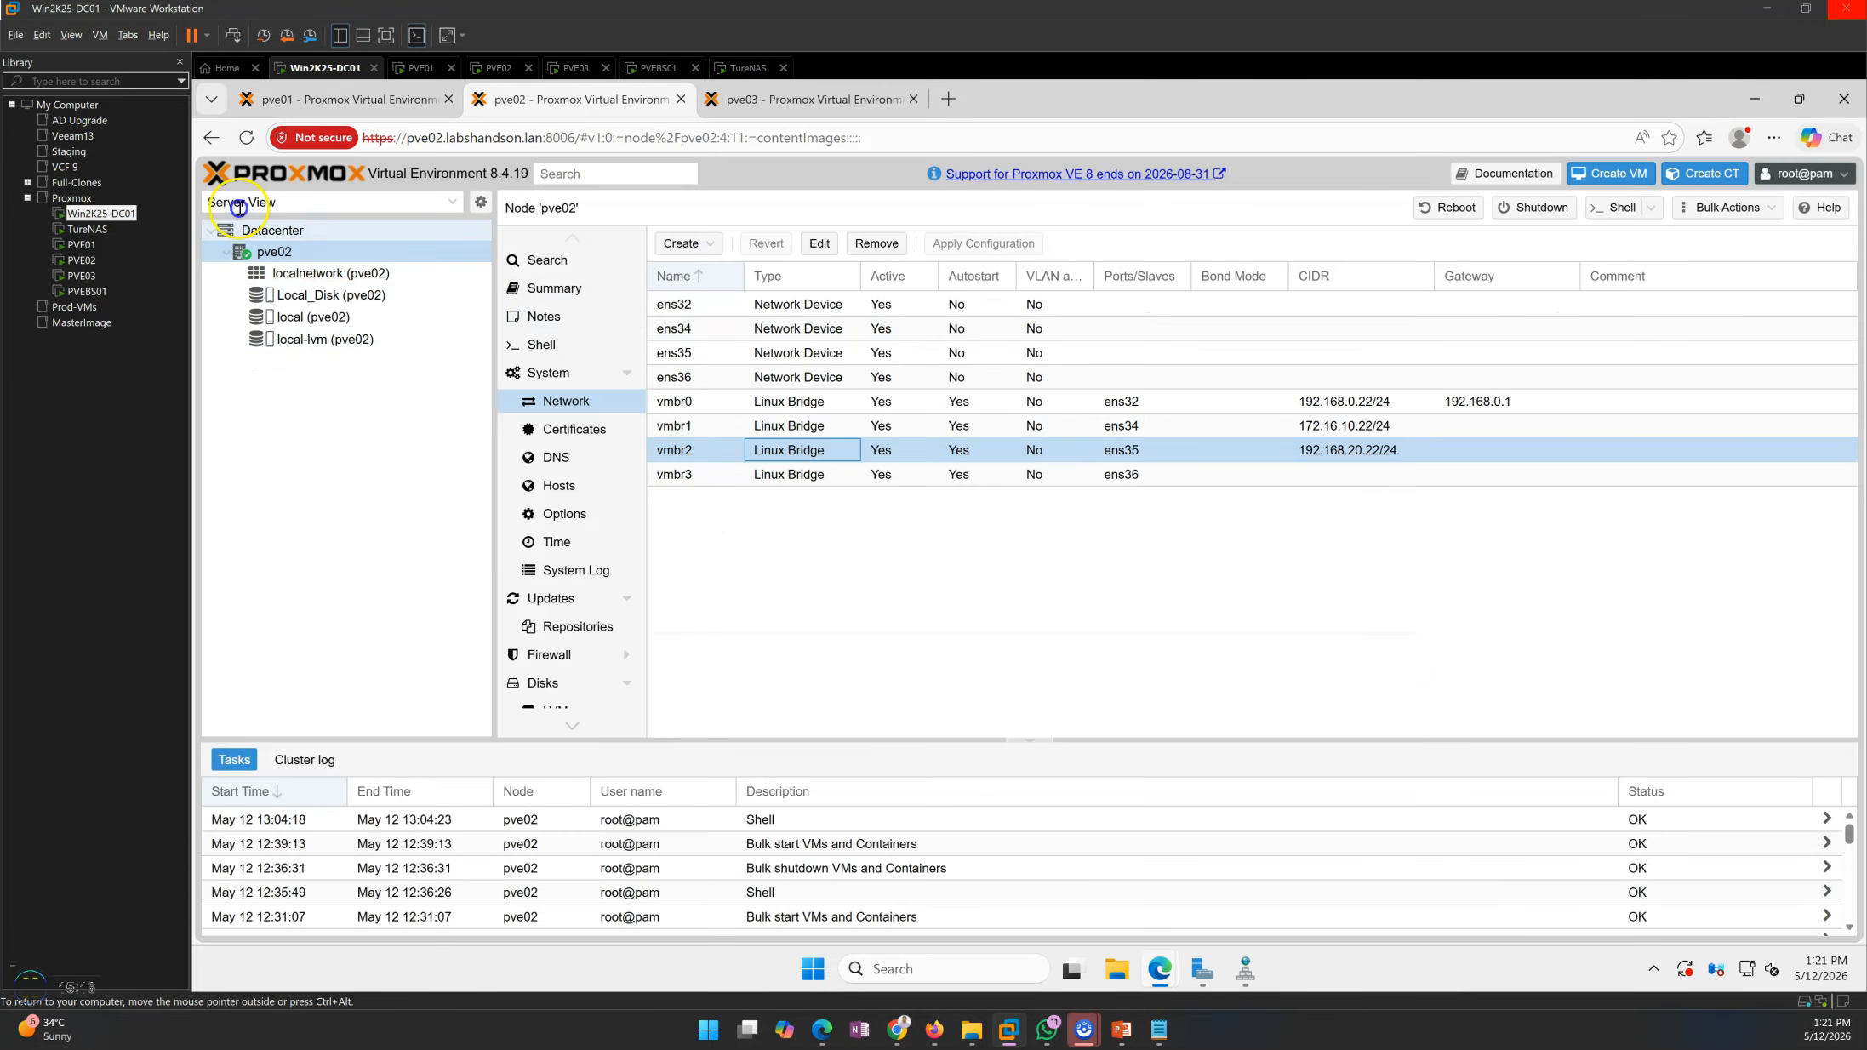
left_click(286, 233)
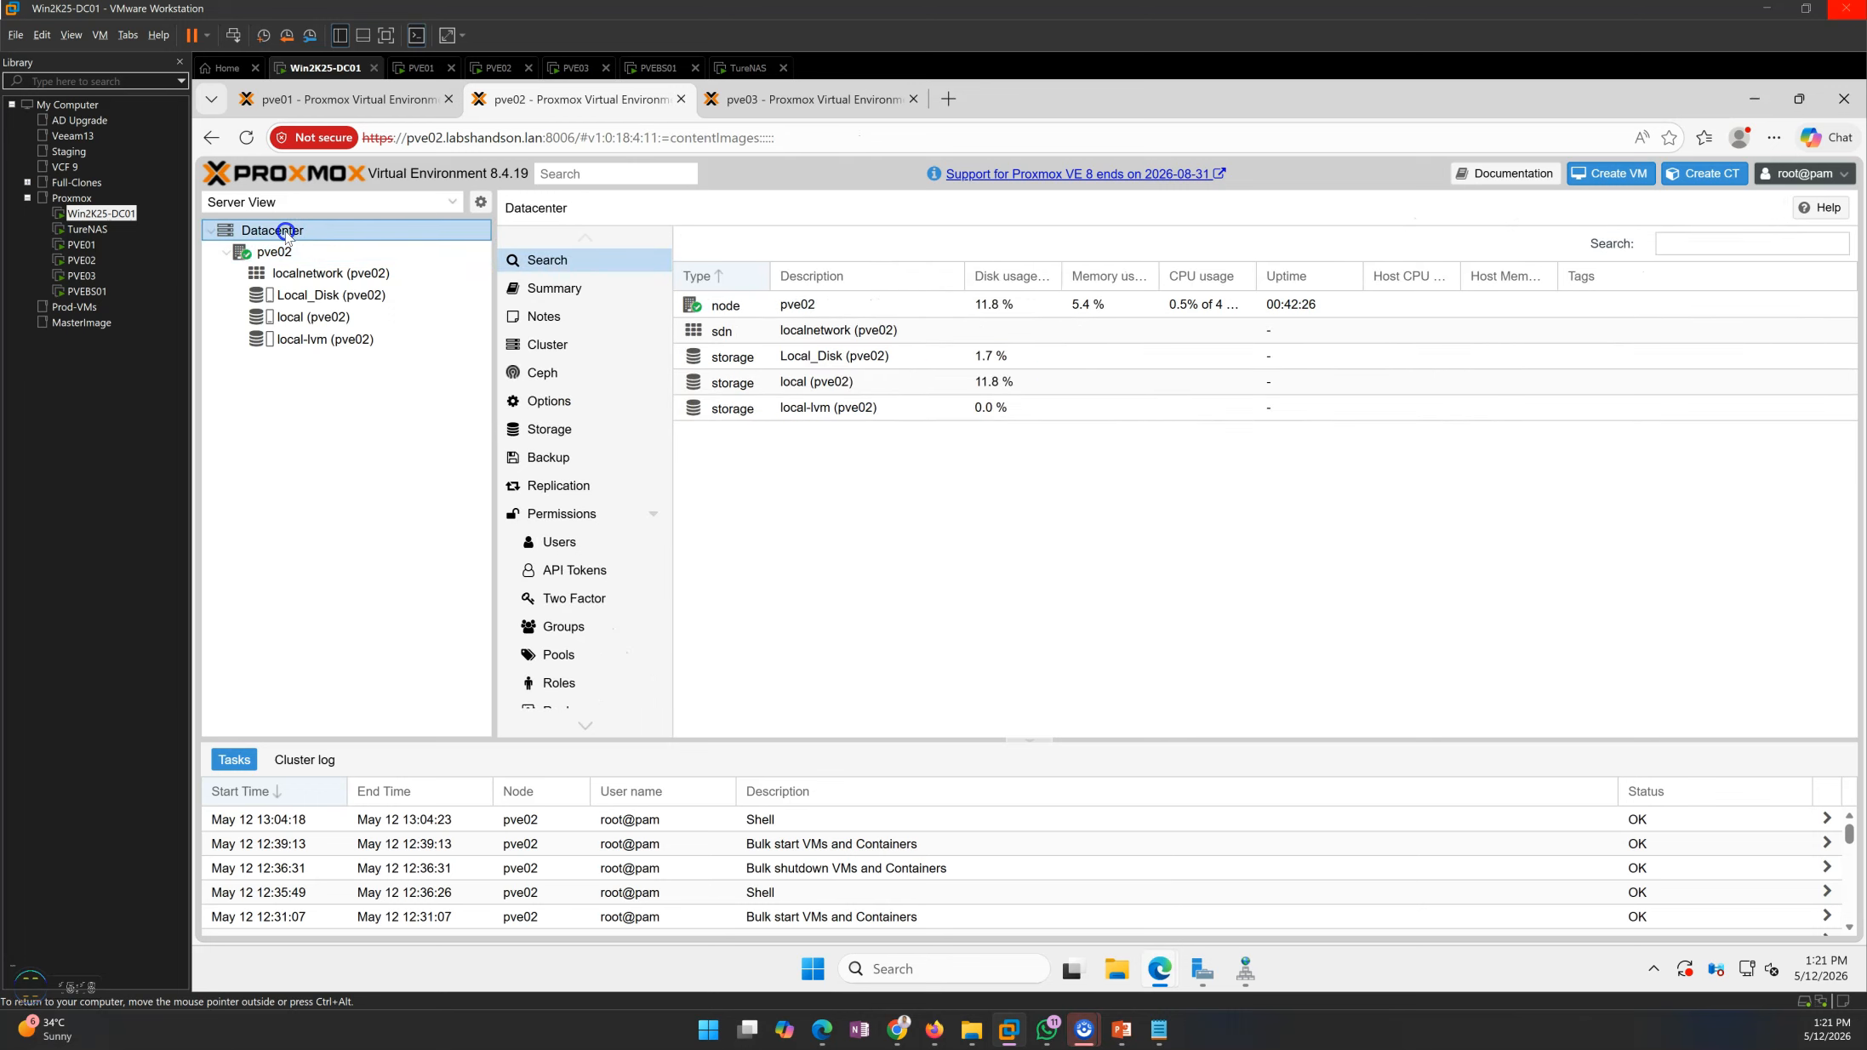
left_click(562, 347)
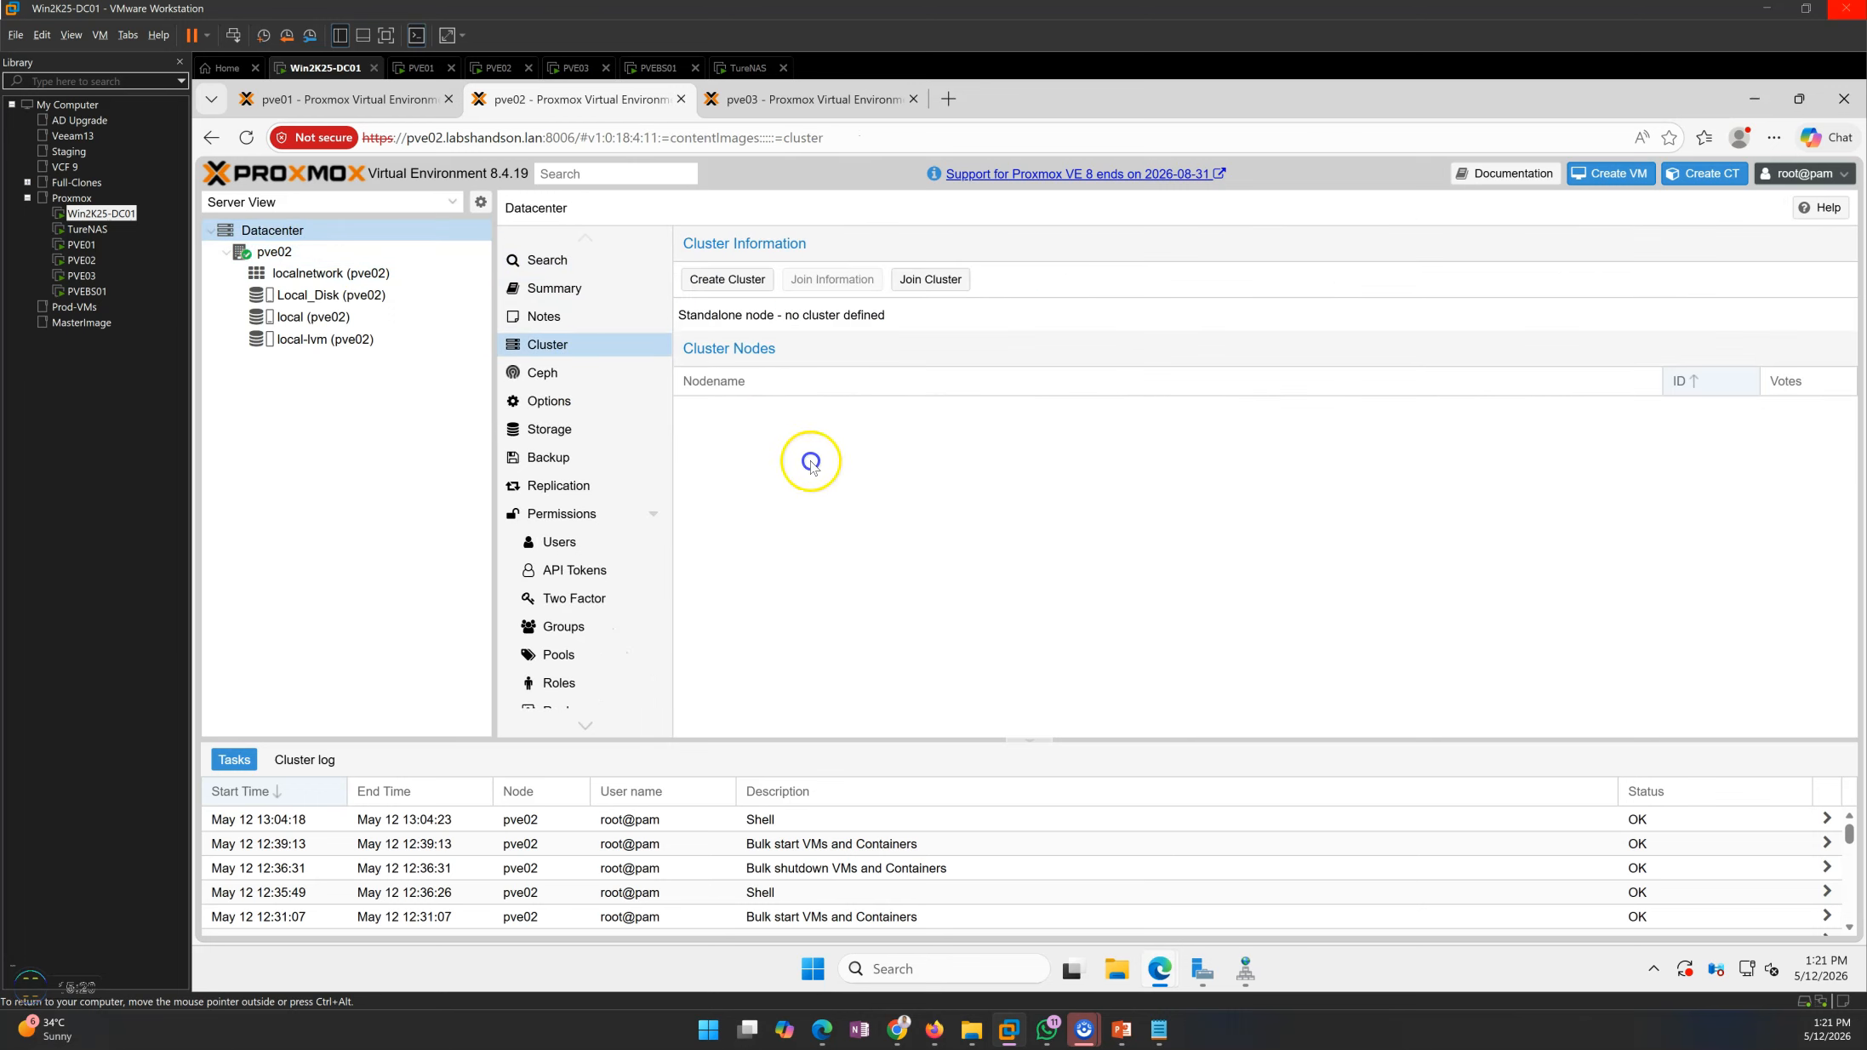
left_click(935, 283)
left_click(844, 500)
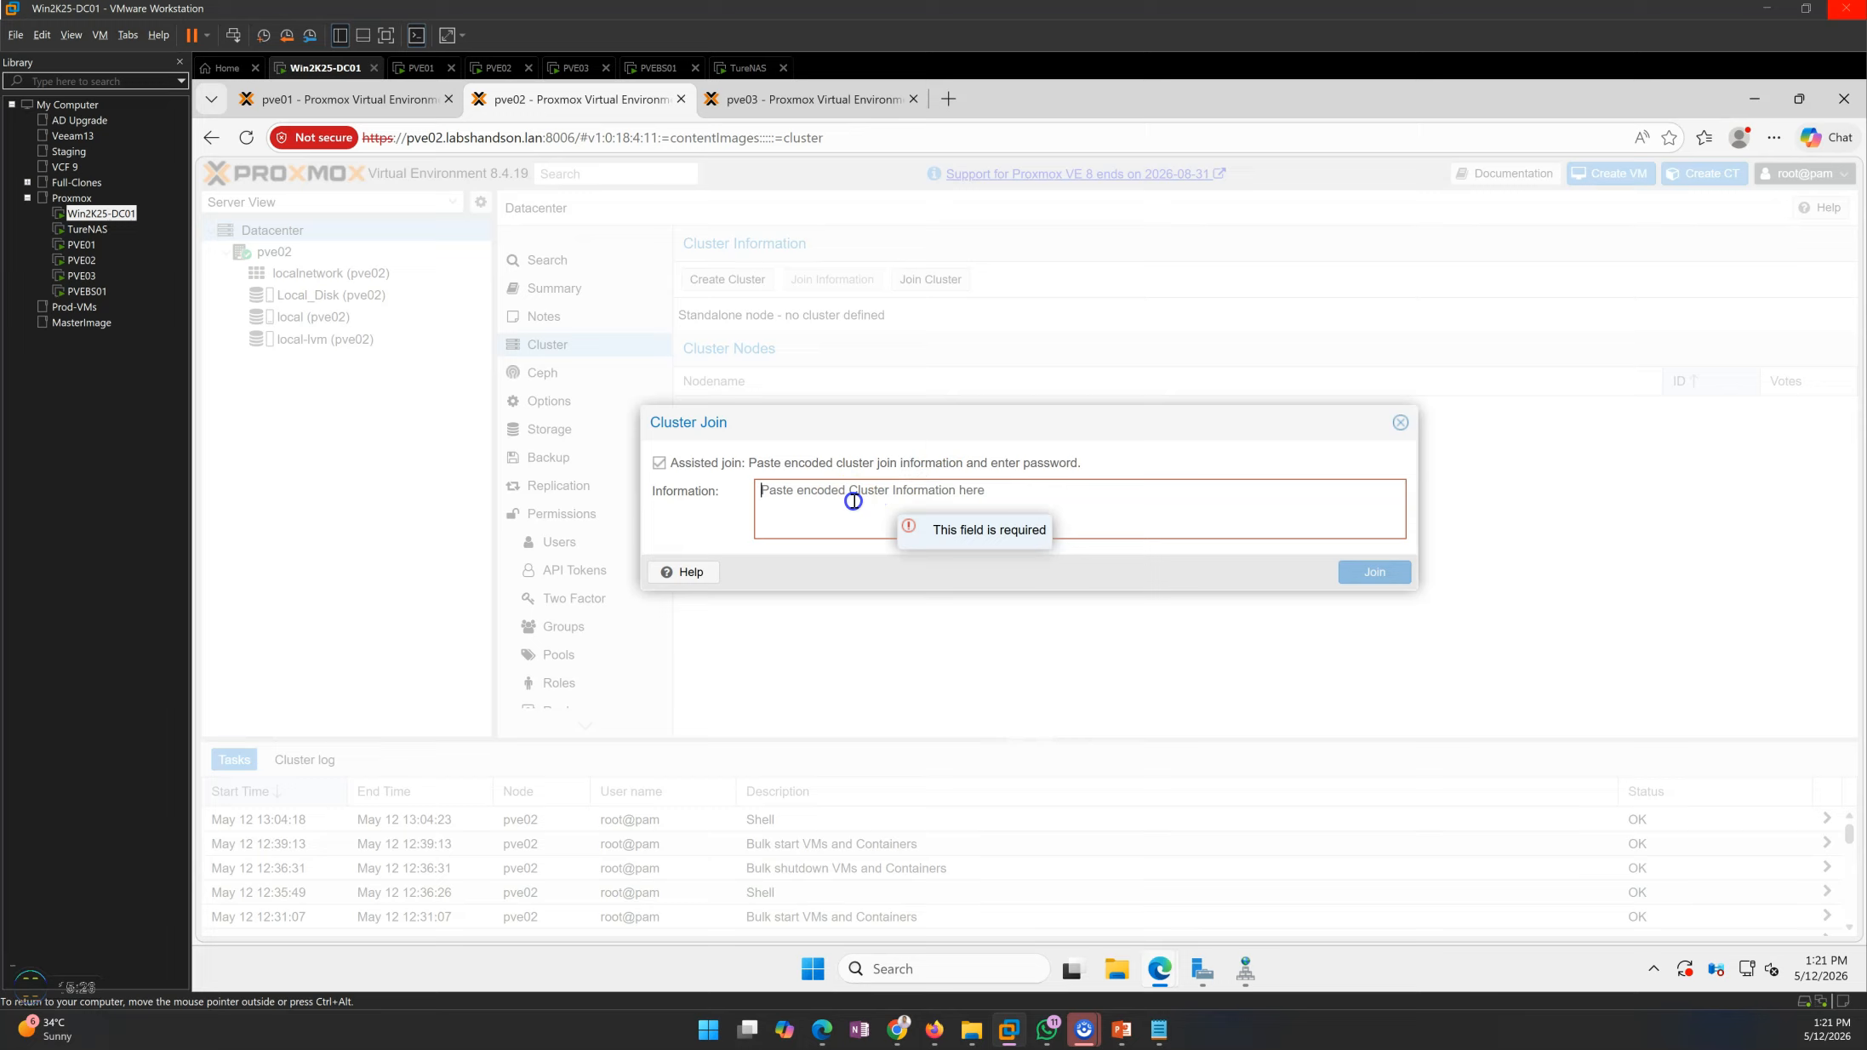
left_click(817, 501)
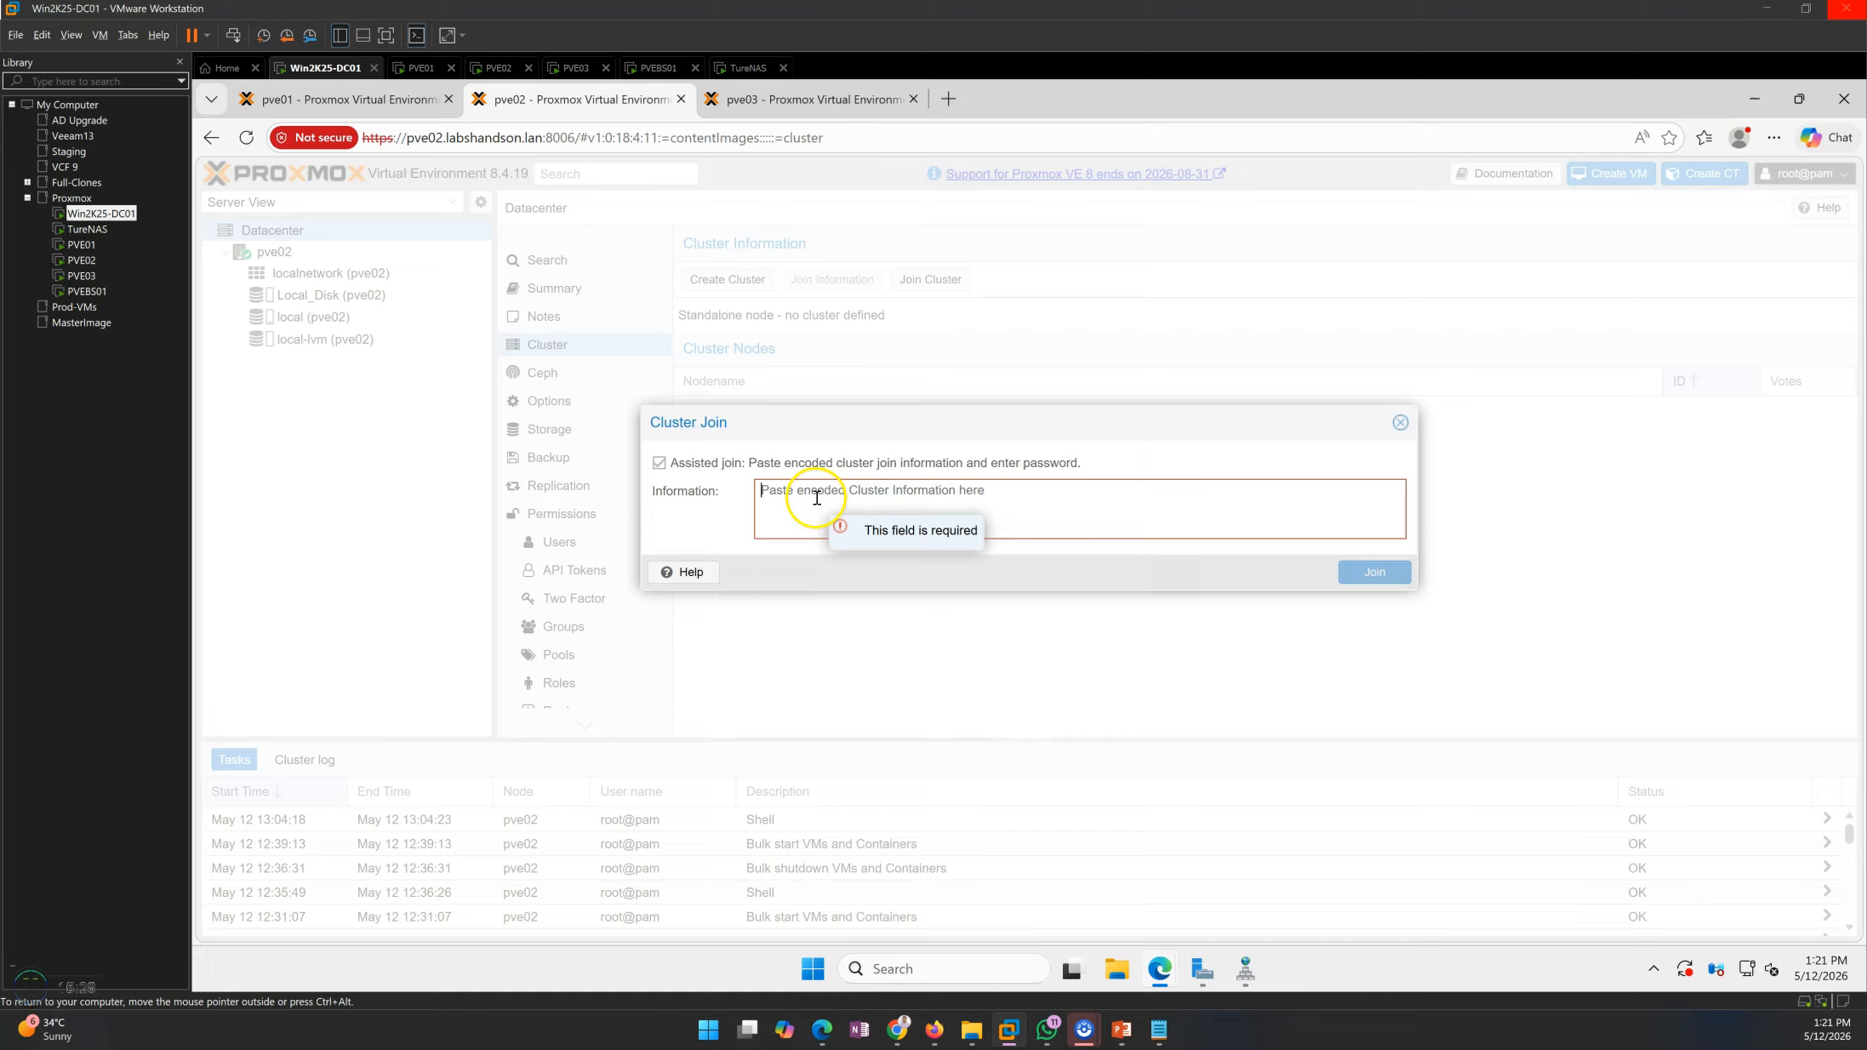
key("ctrl+v")
left_click(687, 547)
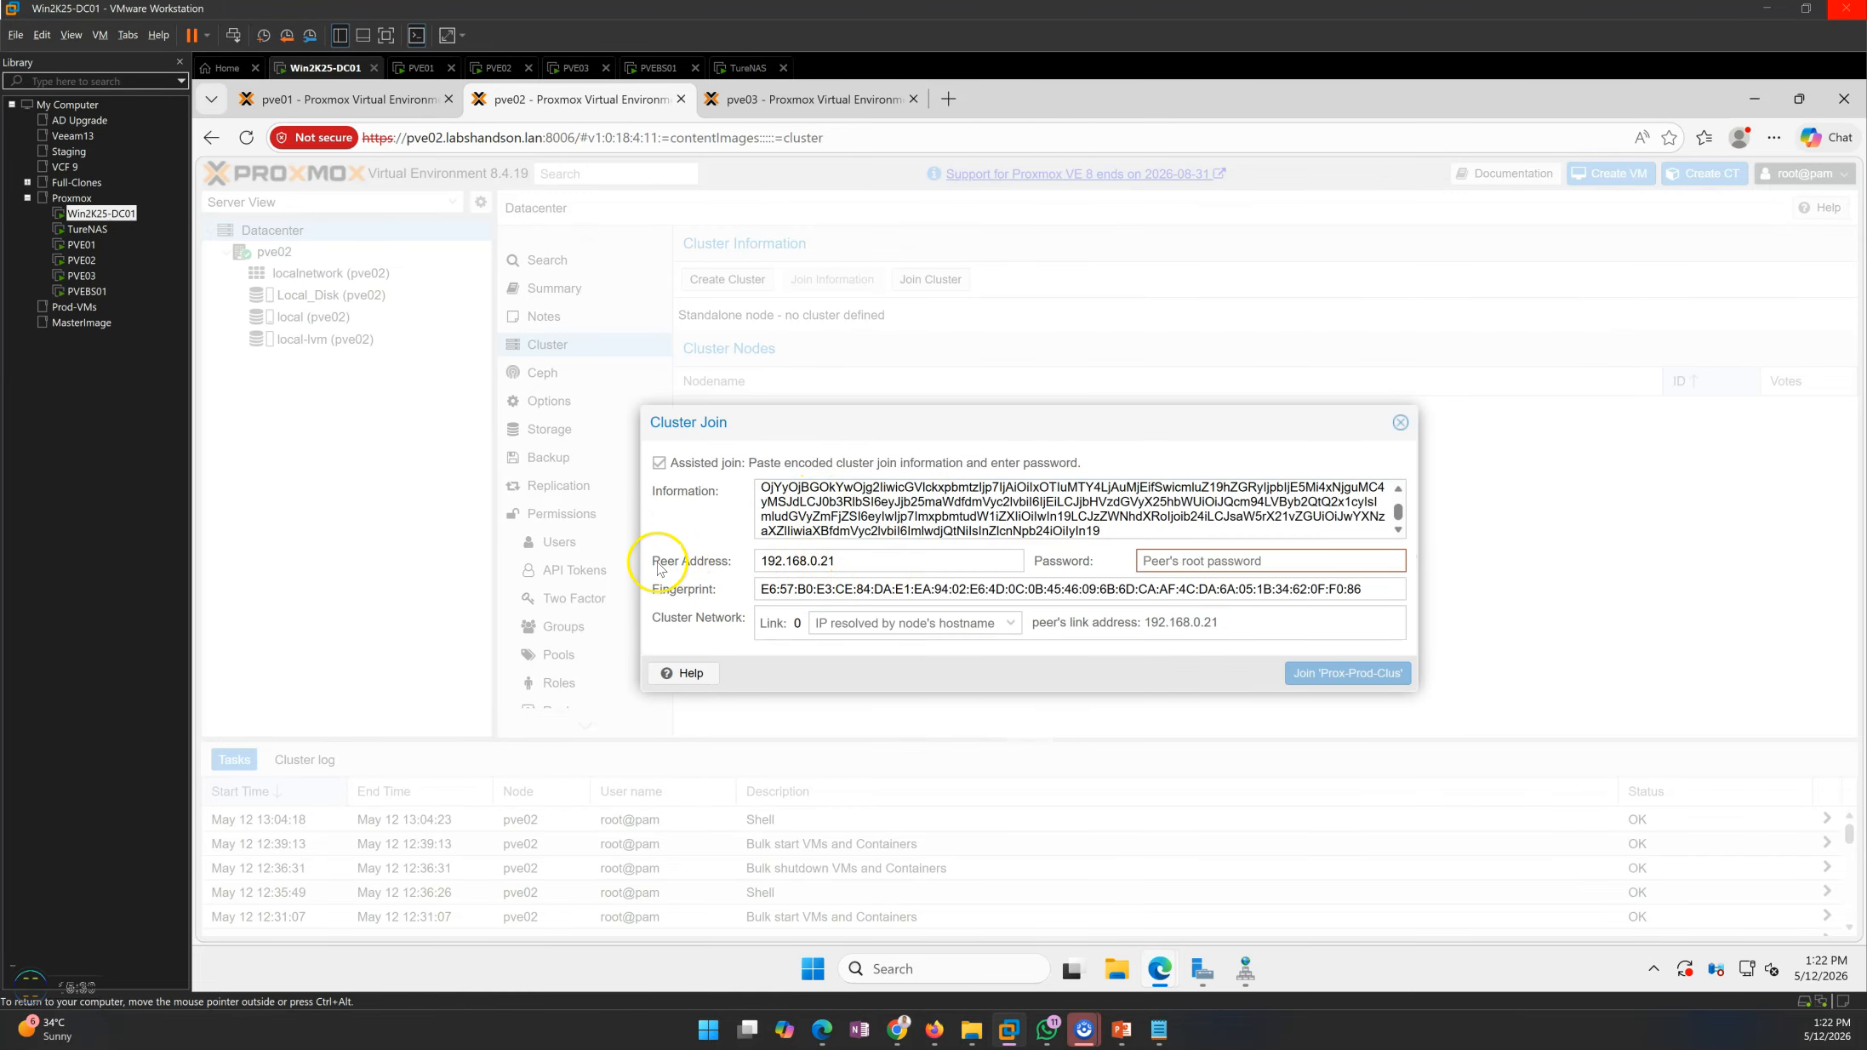
Enter the peer's root password, choose 192.168.0.22/24 on vmbr0 for link 0, join Prox-Prod-Clus and decline saving the password
left_click(1185, 562)
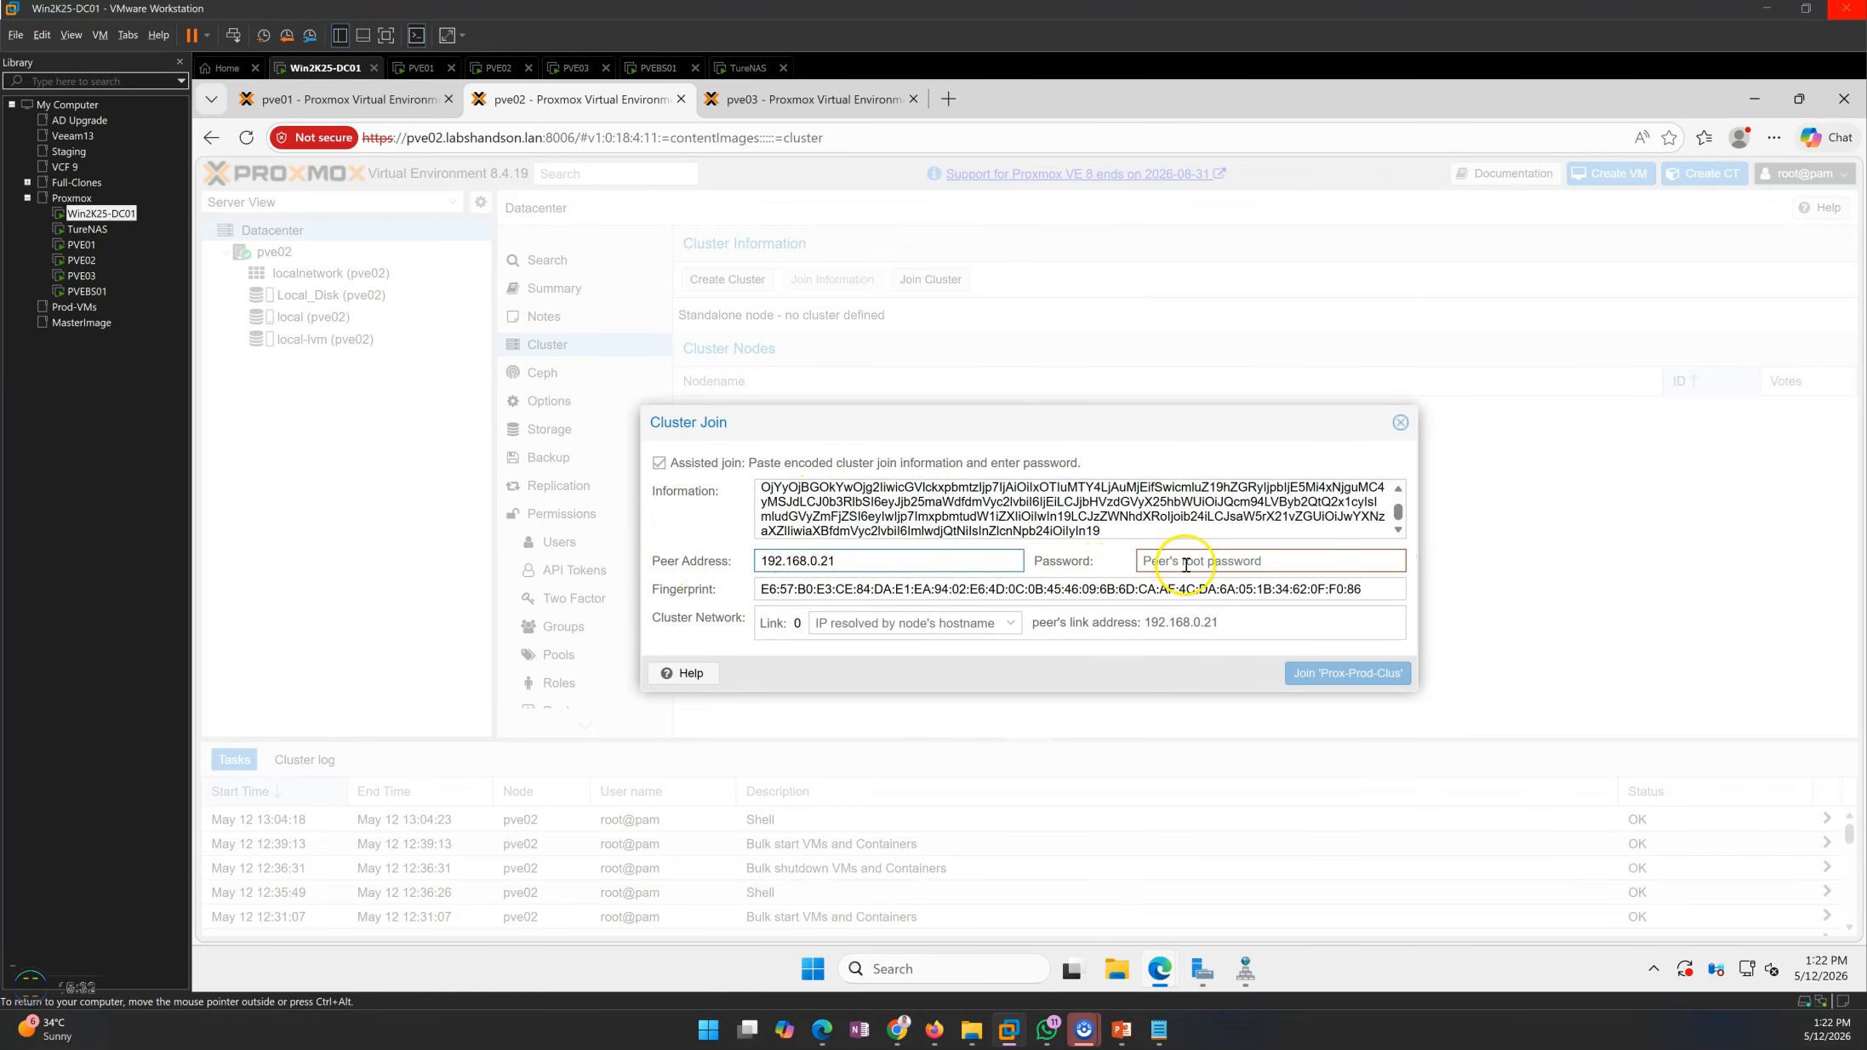
type("•")
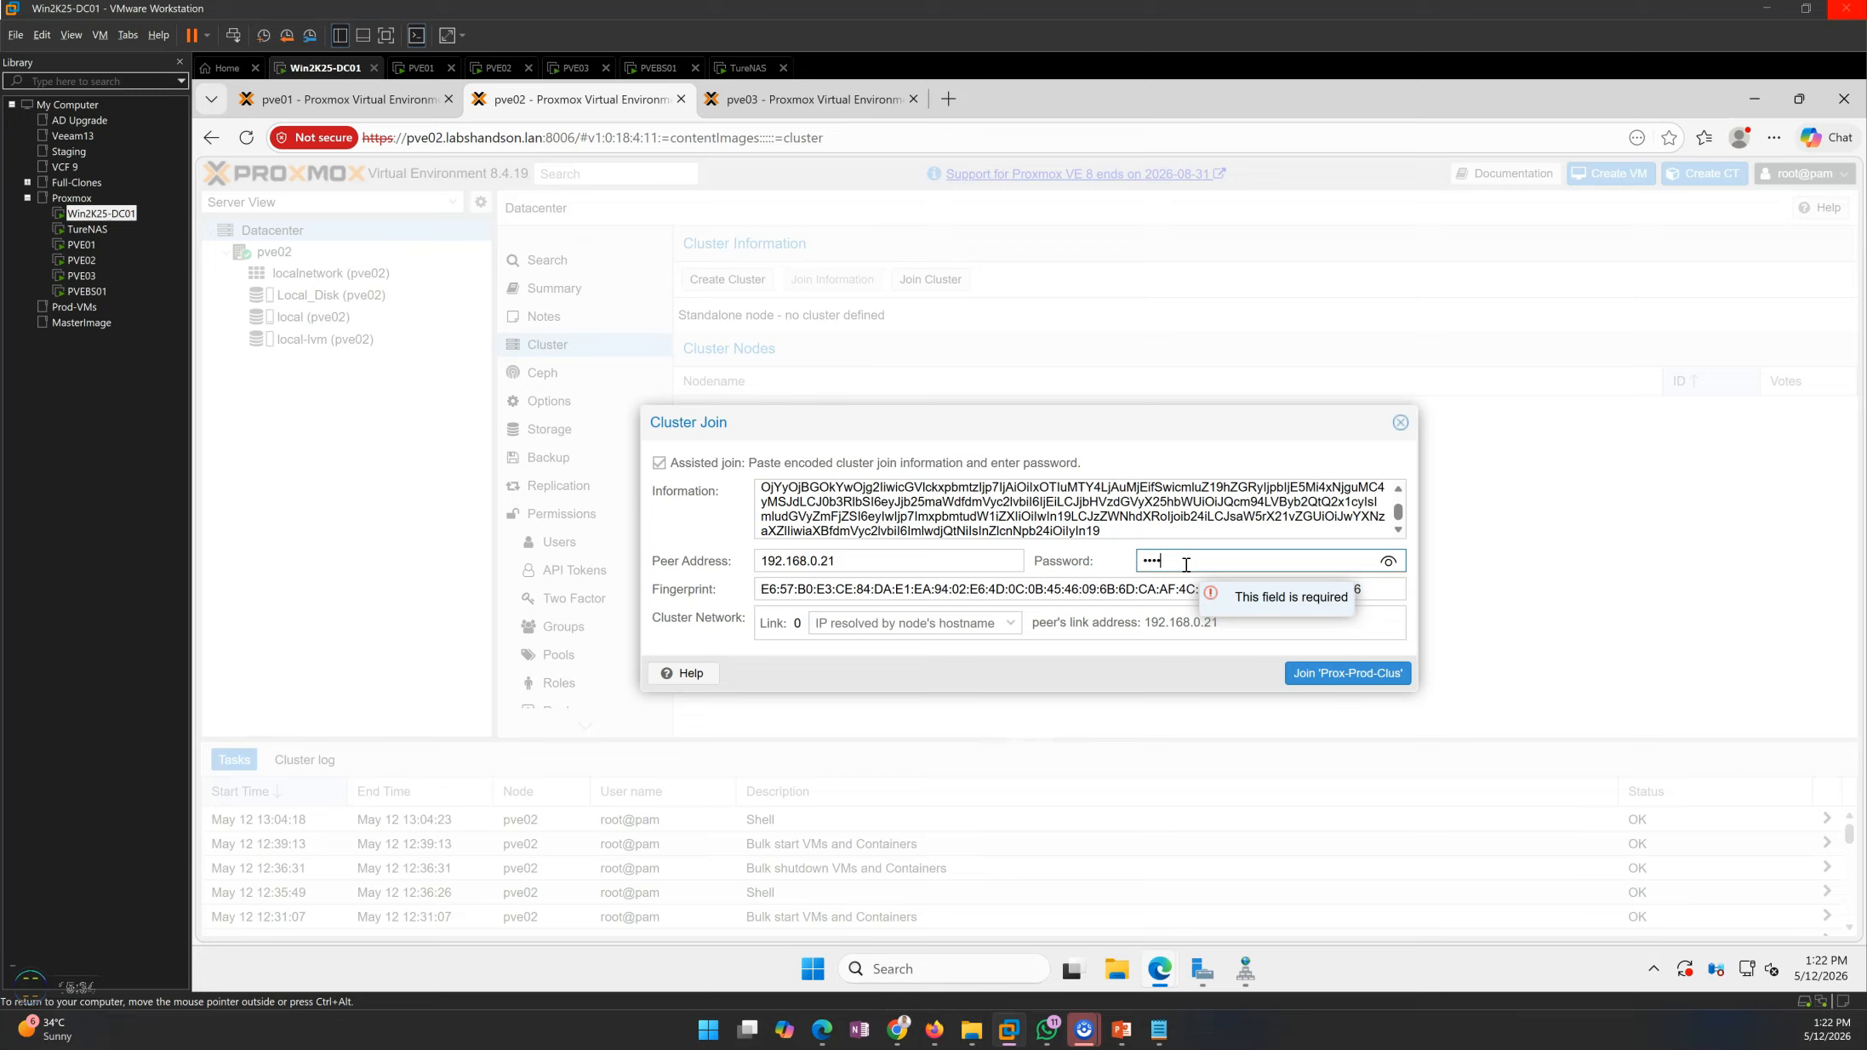
left_click(1178, 684)
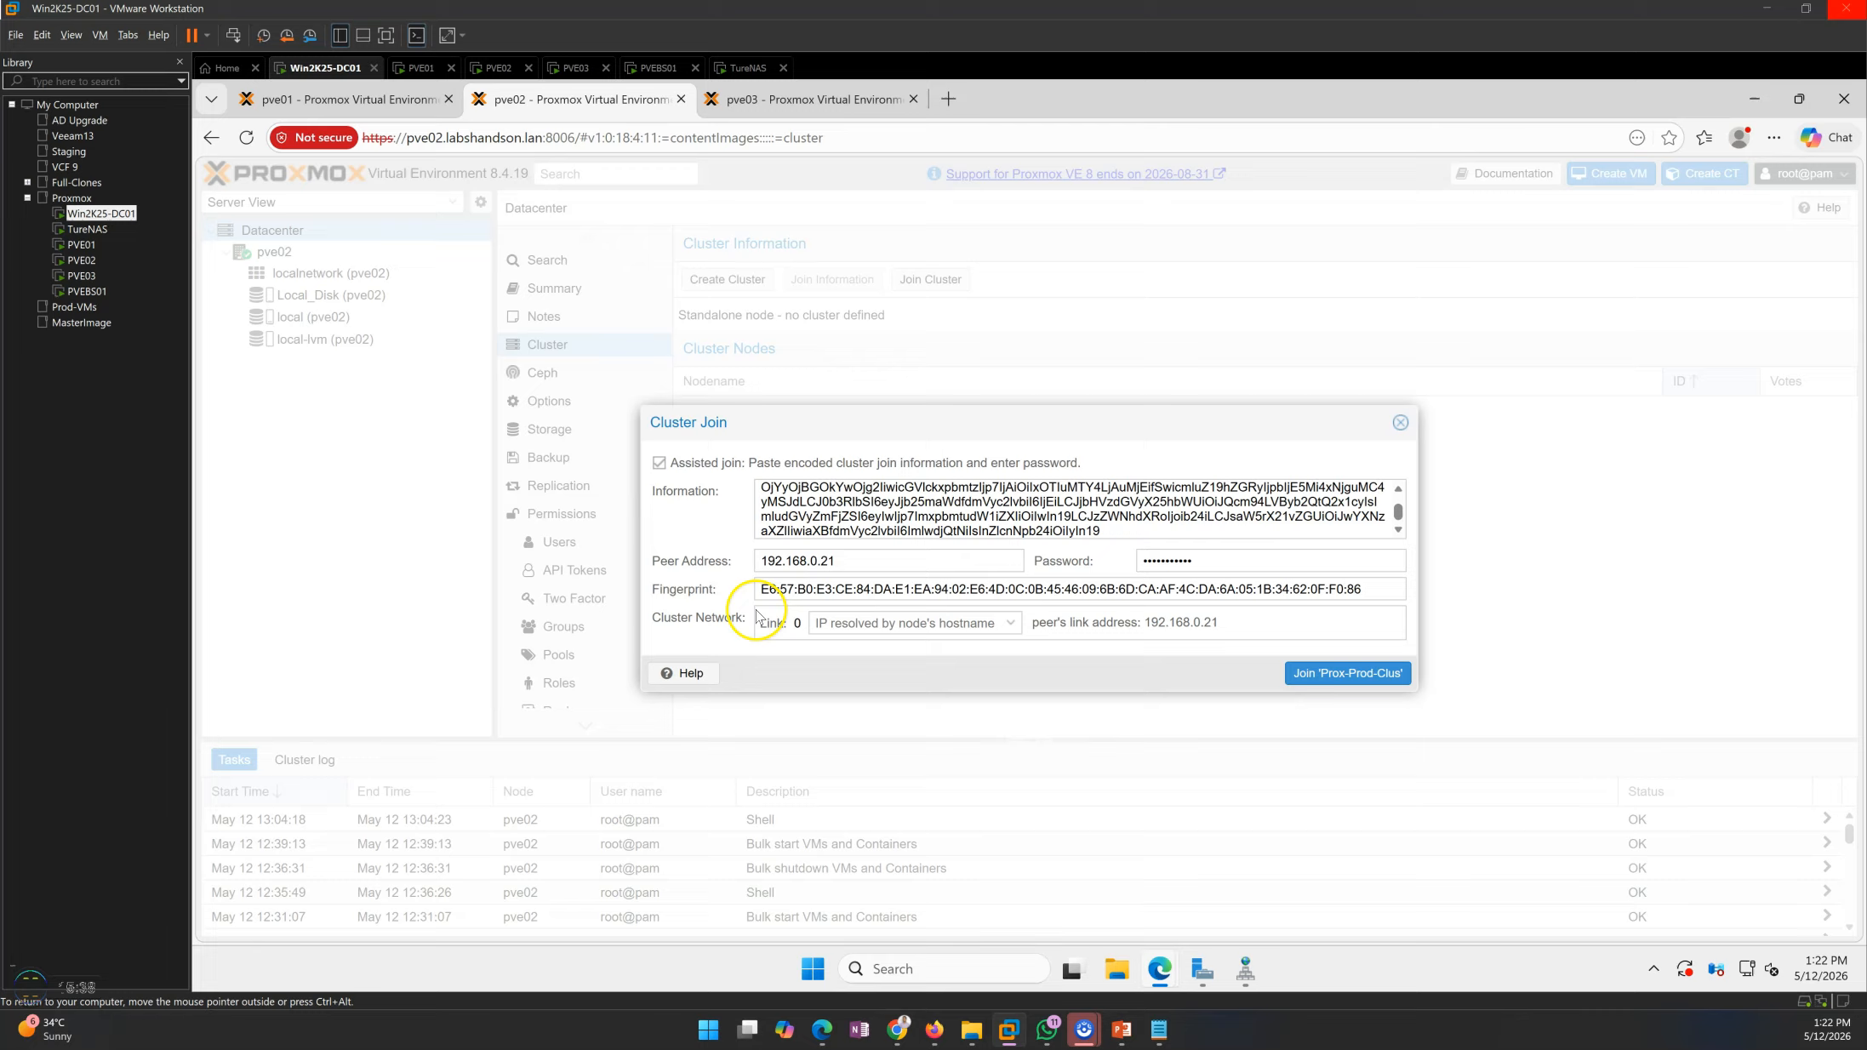
left_click(894, 626)
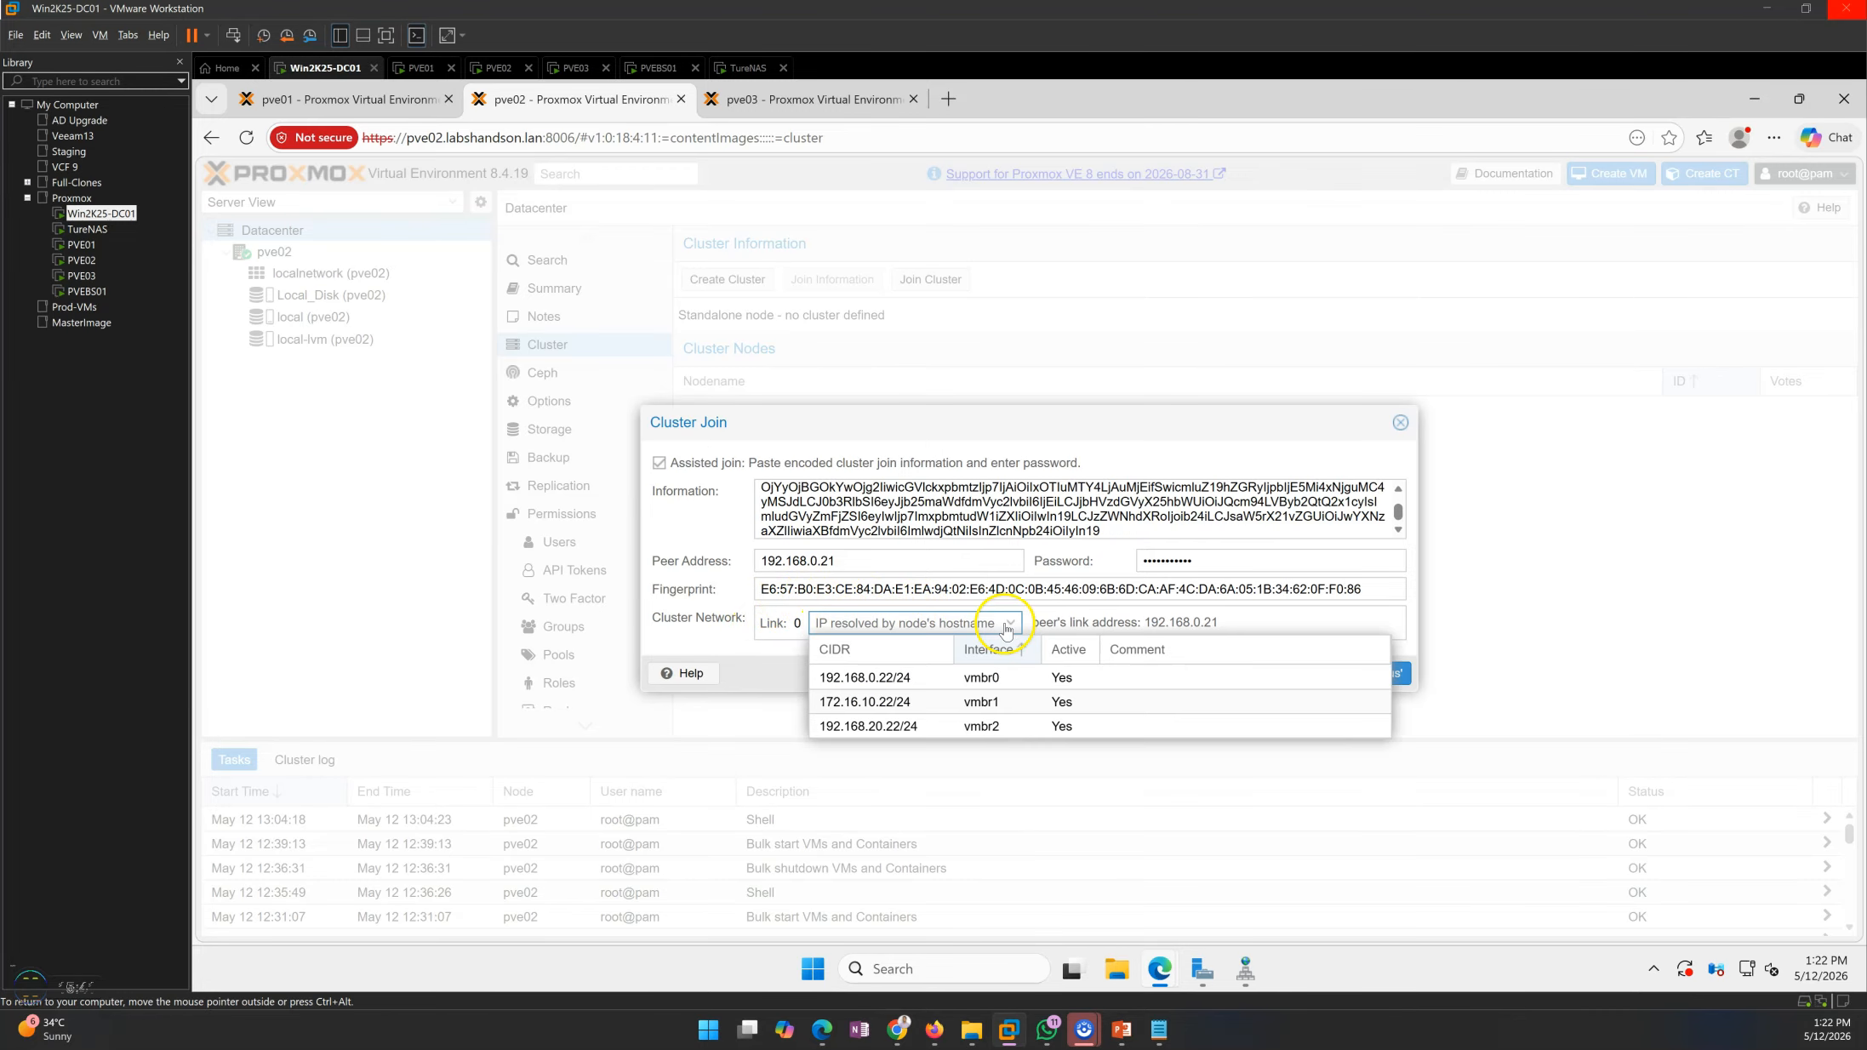
left_click(907, 685)
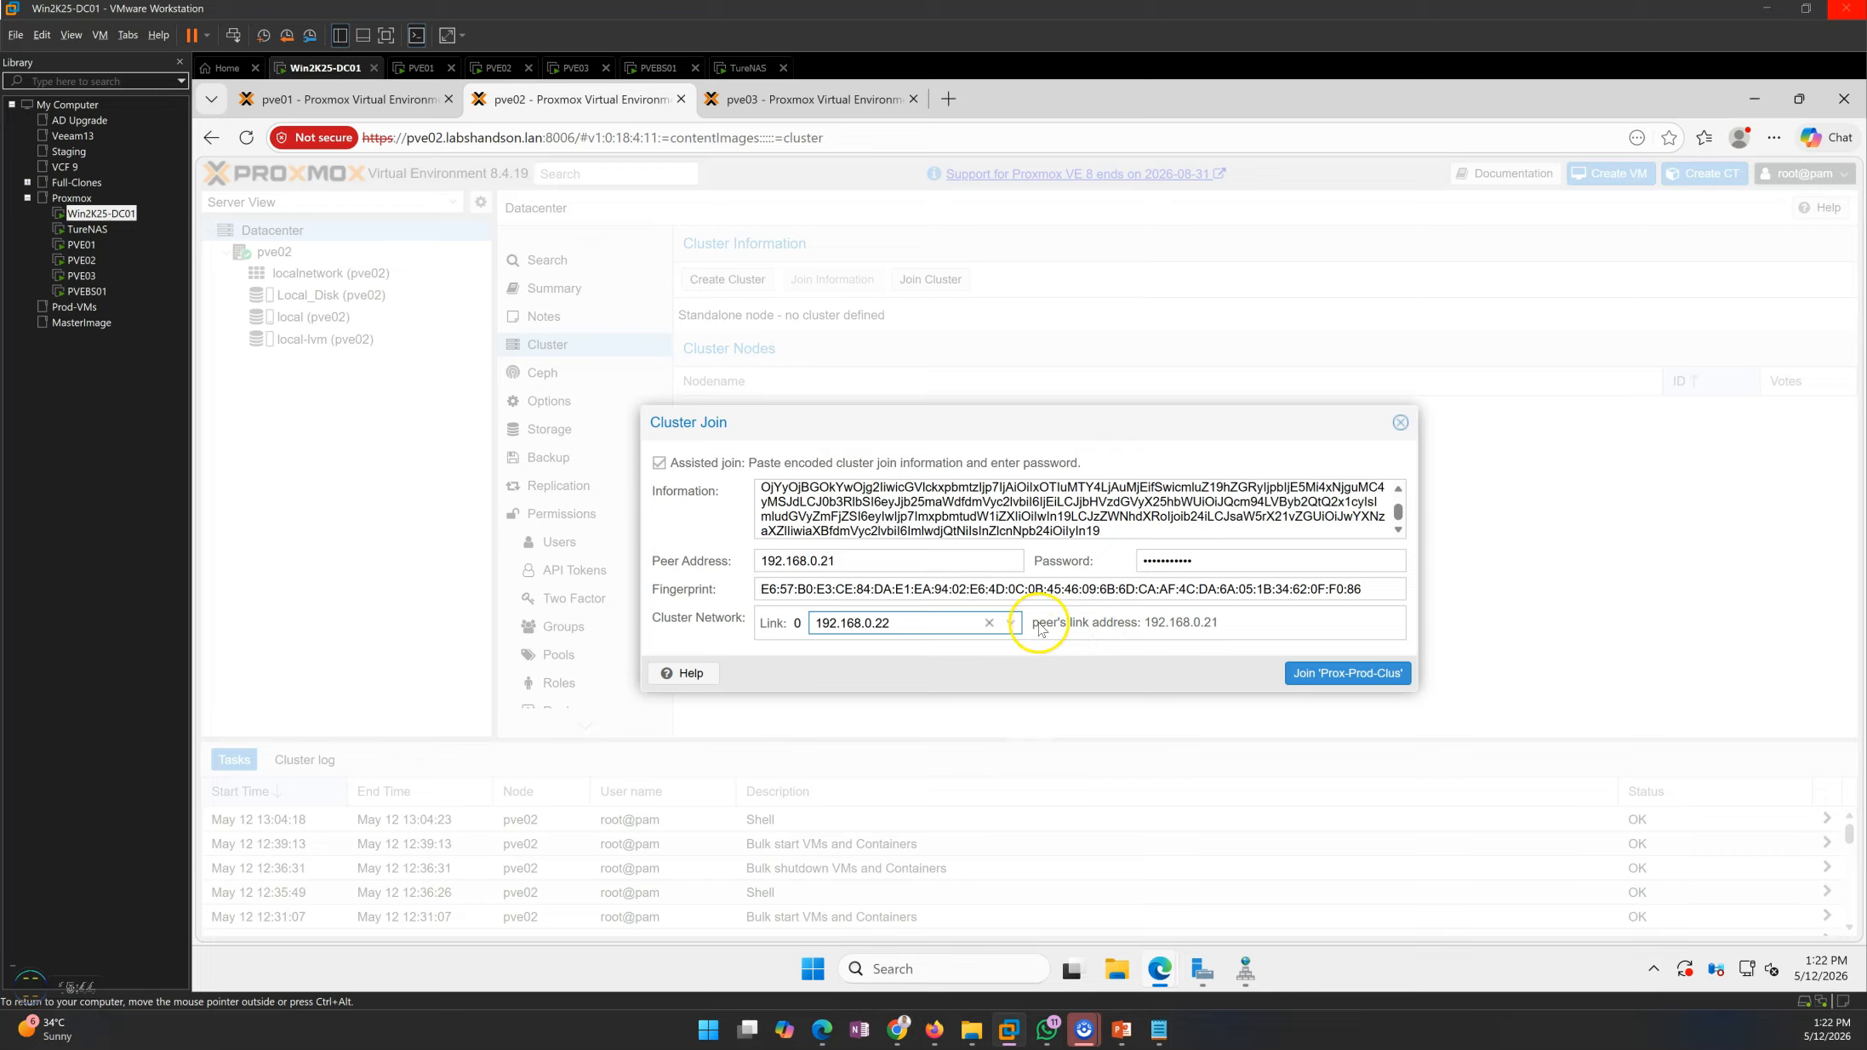
left_click(1348, 673)
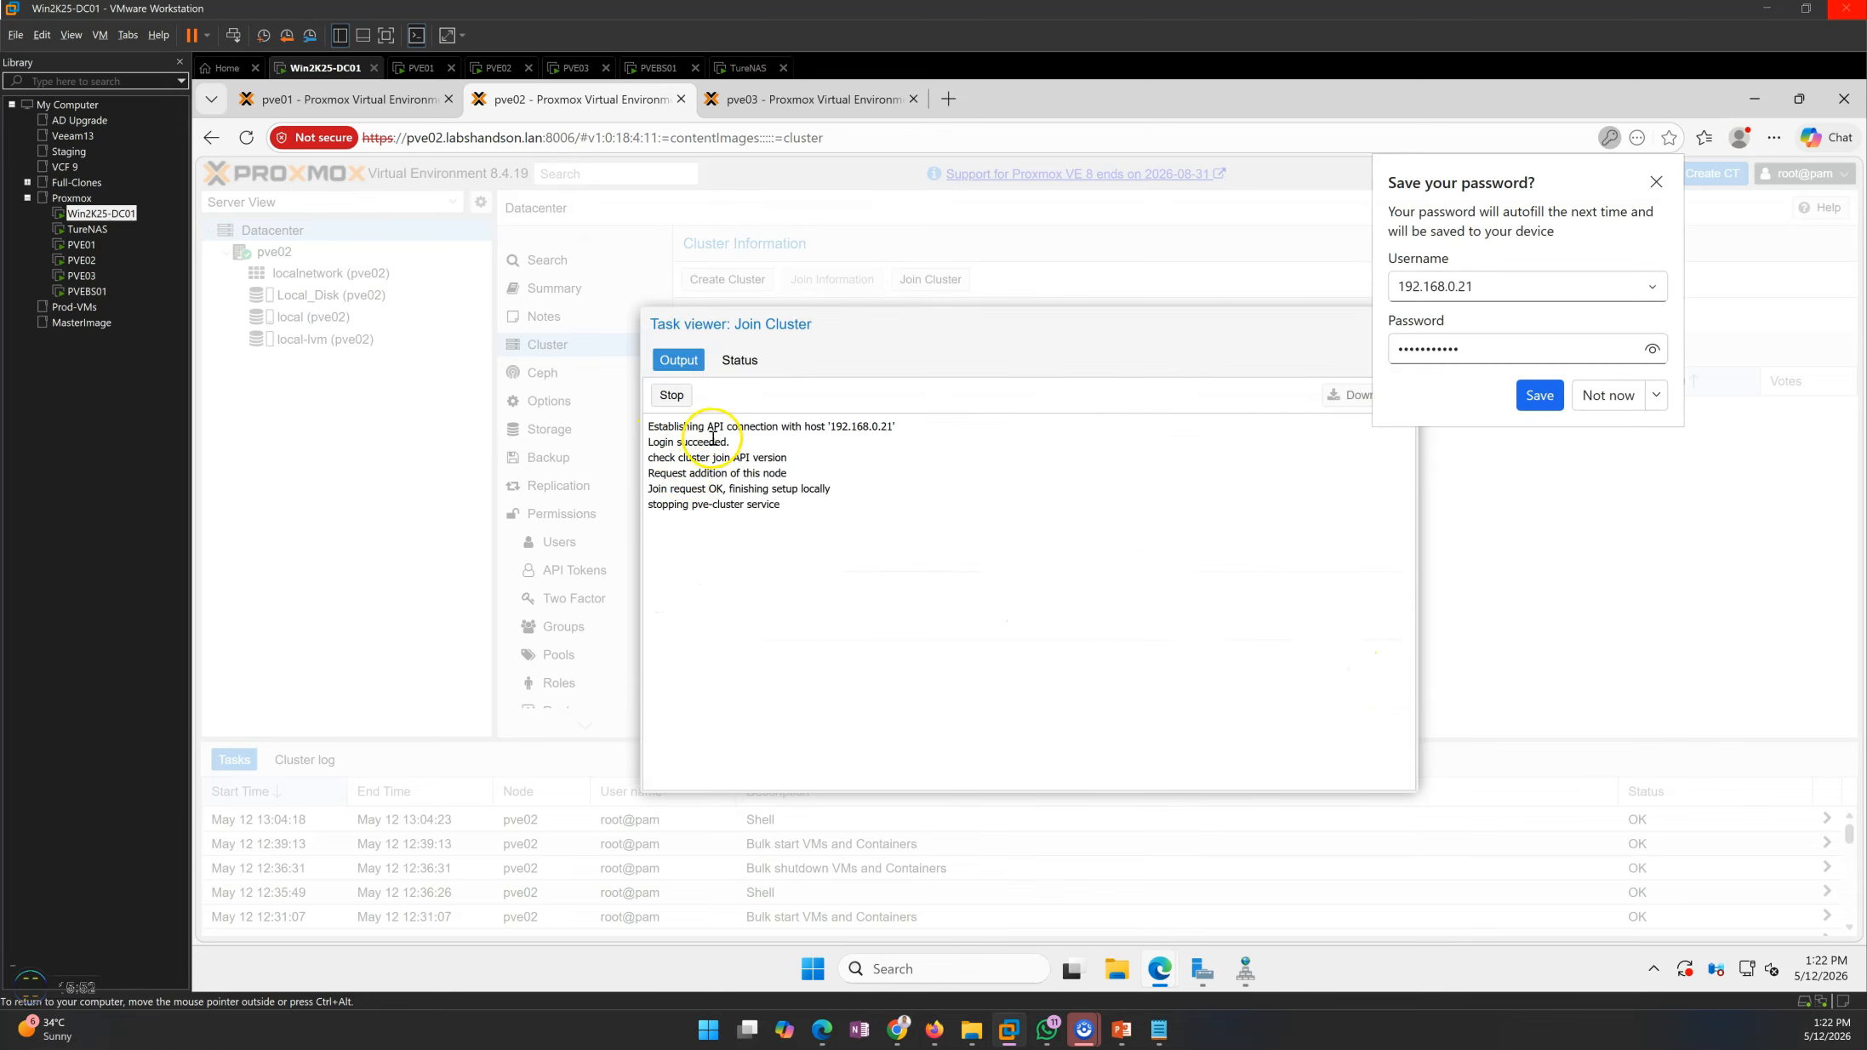
left_click(1655, 181)
Read through the output of pve02's cluster join task, then close the task viewer
left_click_drag(667, 506, 850, 545)
left_click(768, 558)
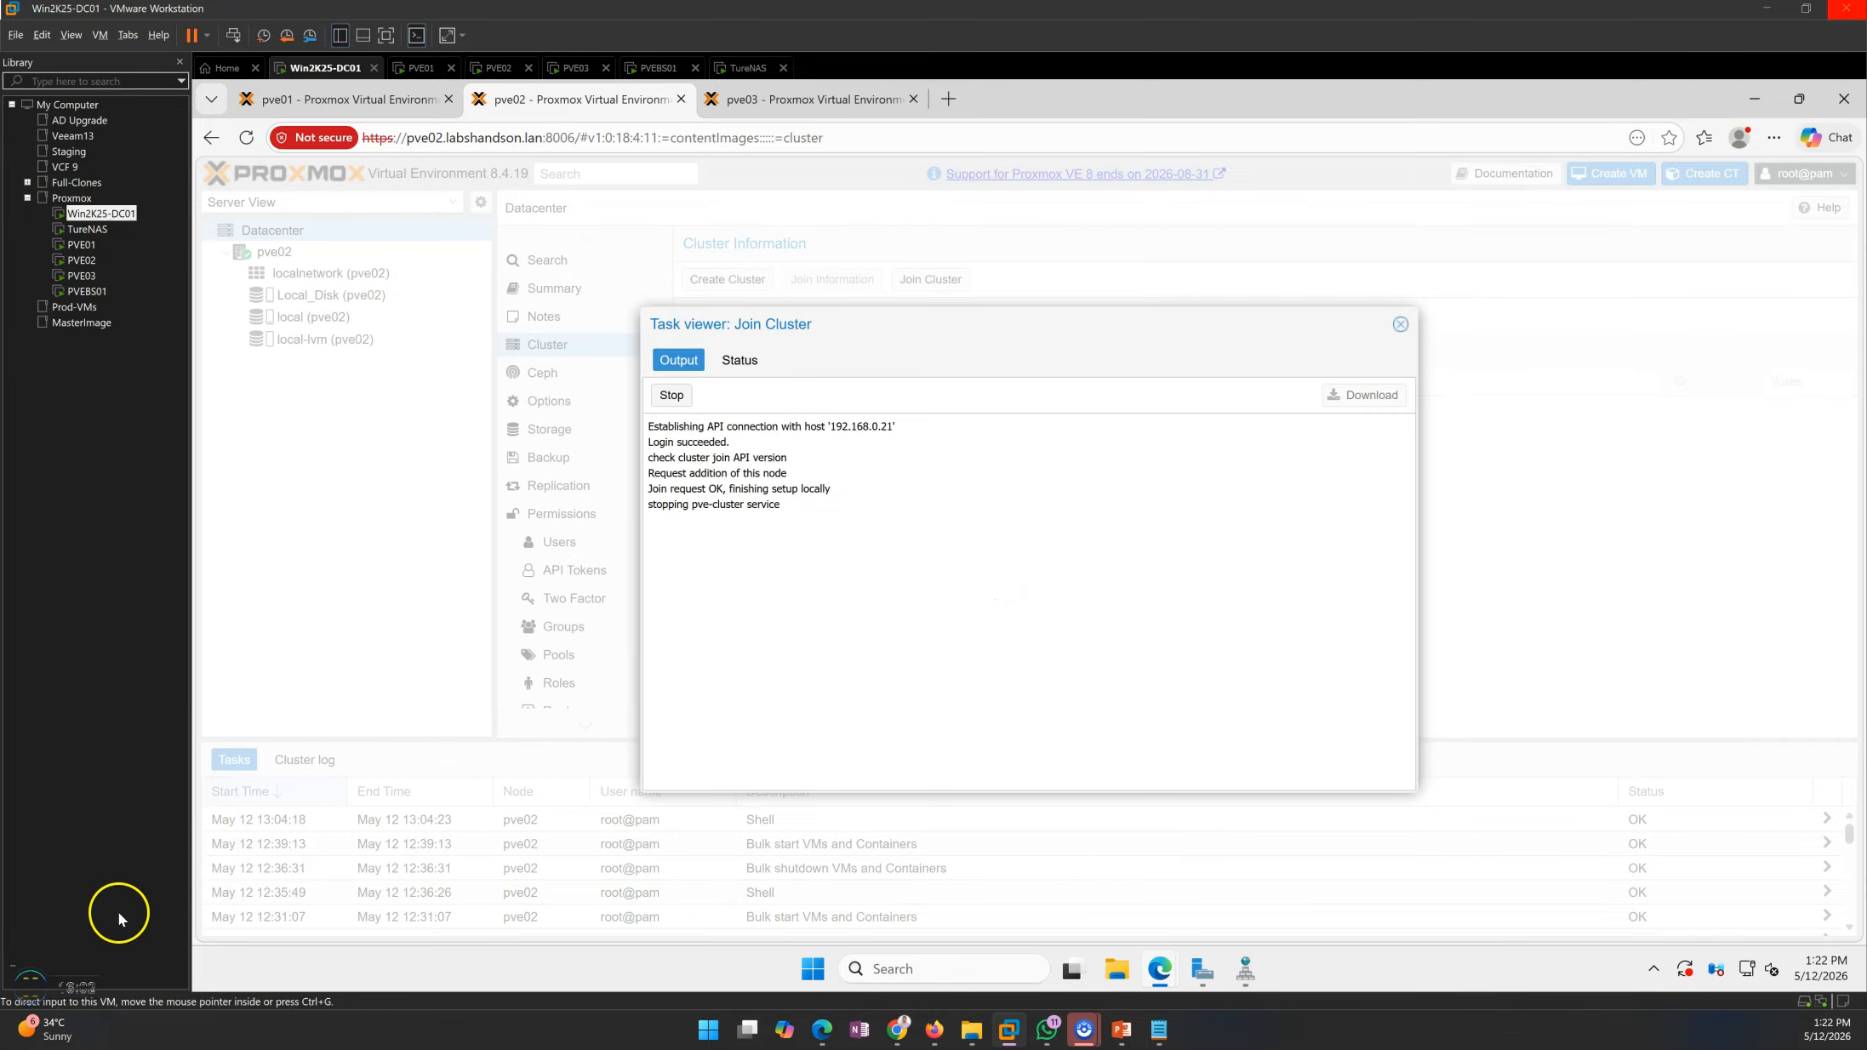
left_click_drag(658, 490, 893, 494)
left_click(762, 525)
left_click(967, 619)
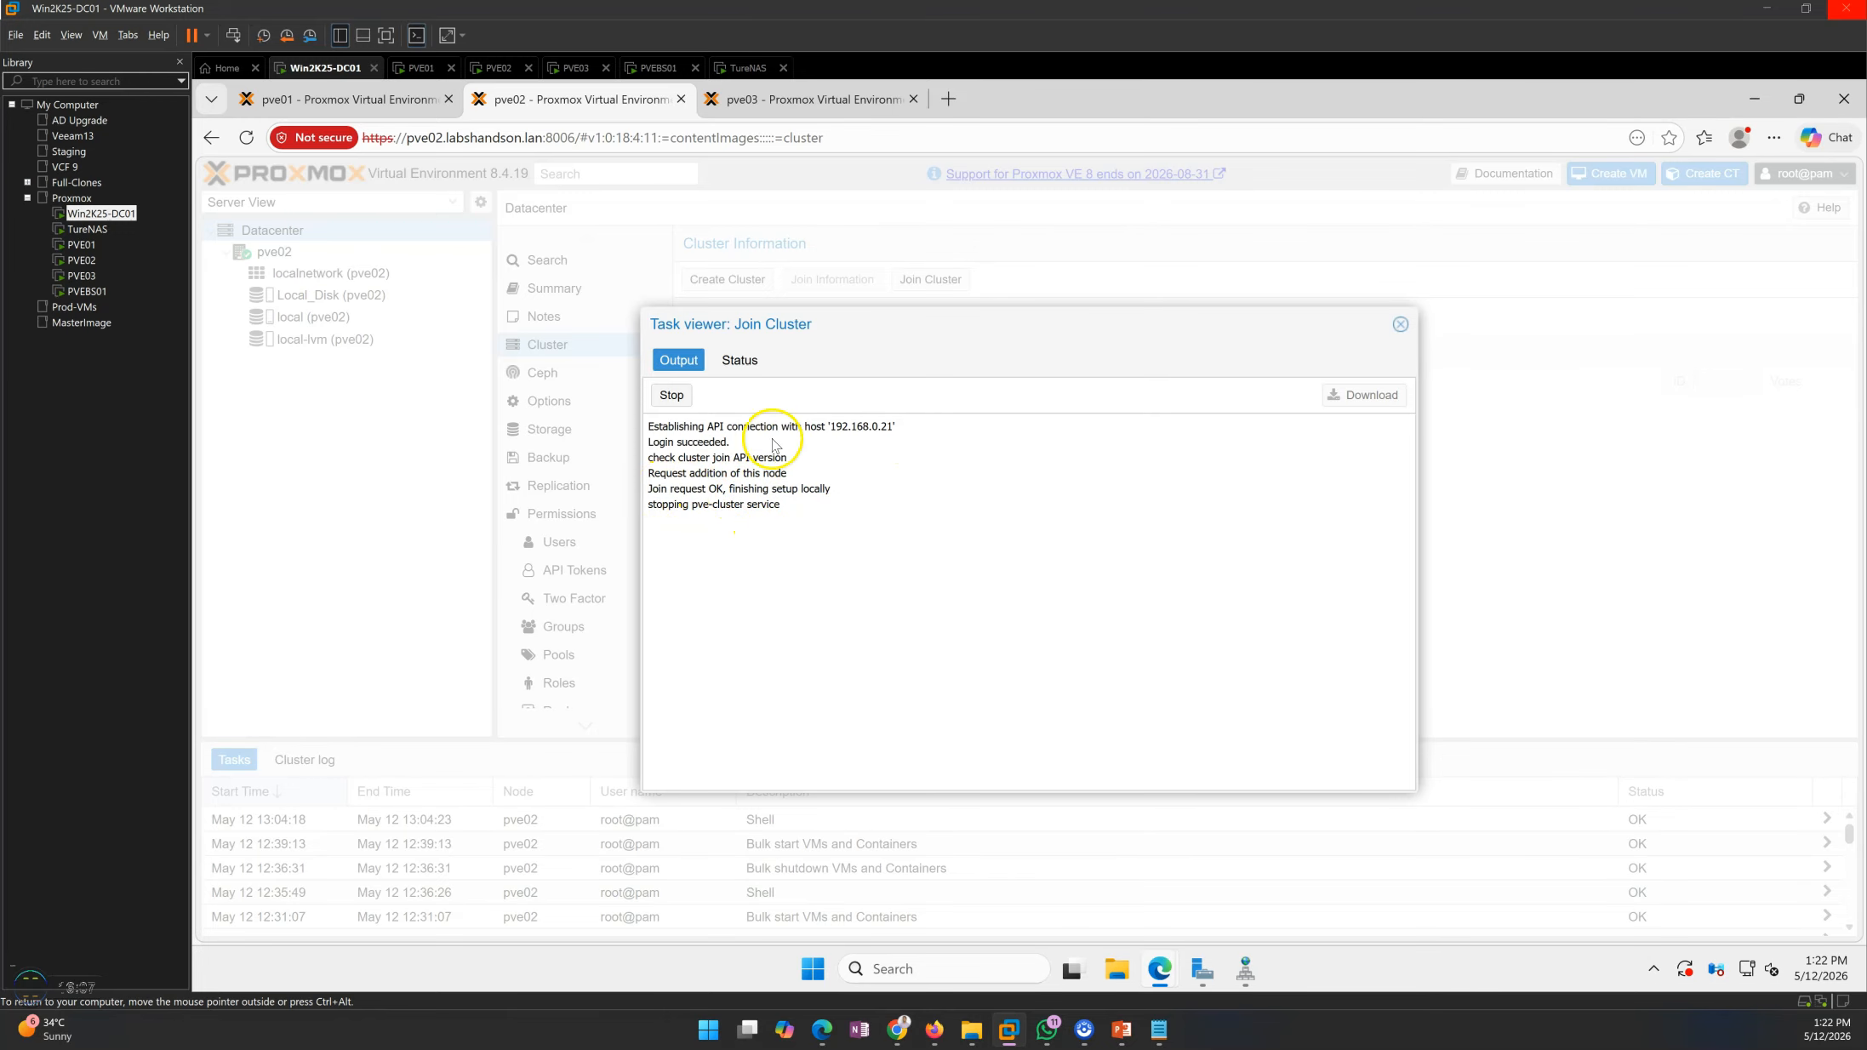
left_click(1399, 324)
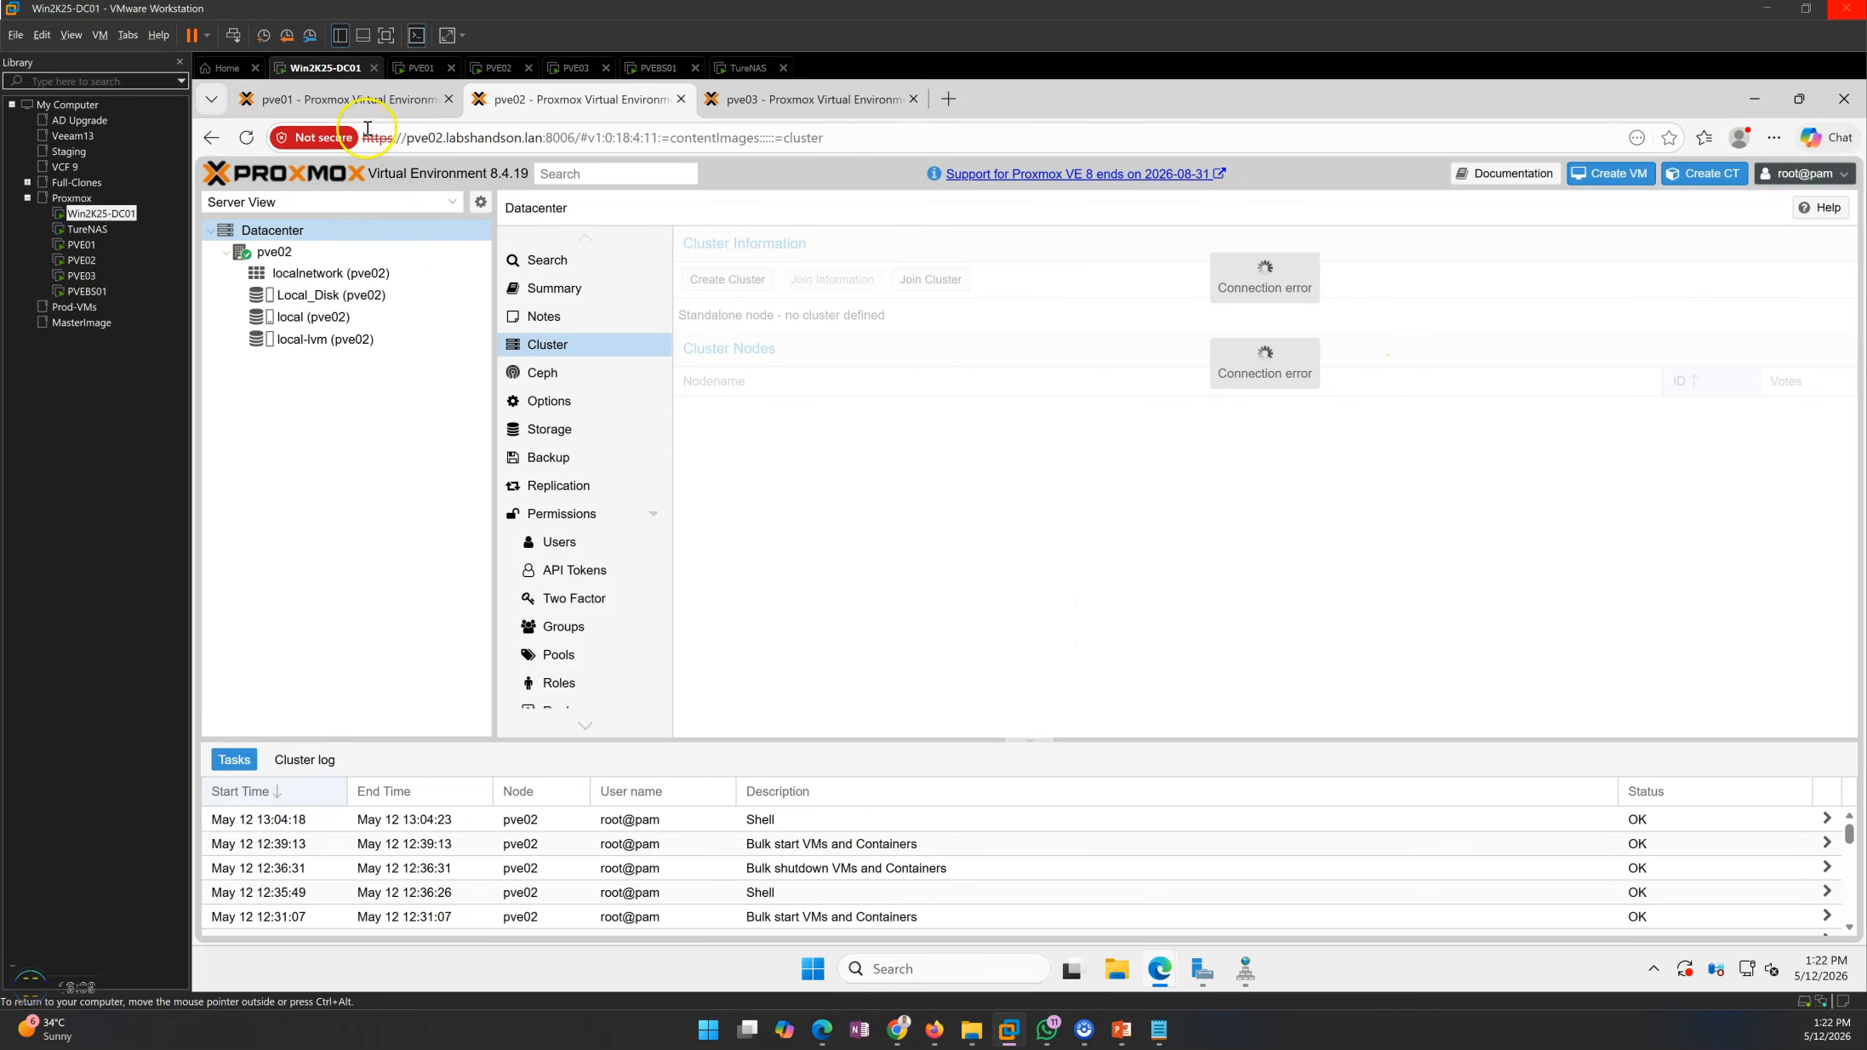
Return to pve01, close its join information and check the pve01 and pve02 entries in the cluster node list
left_click(357, 99)
left_click(1400, 444)
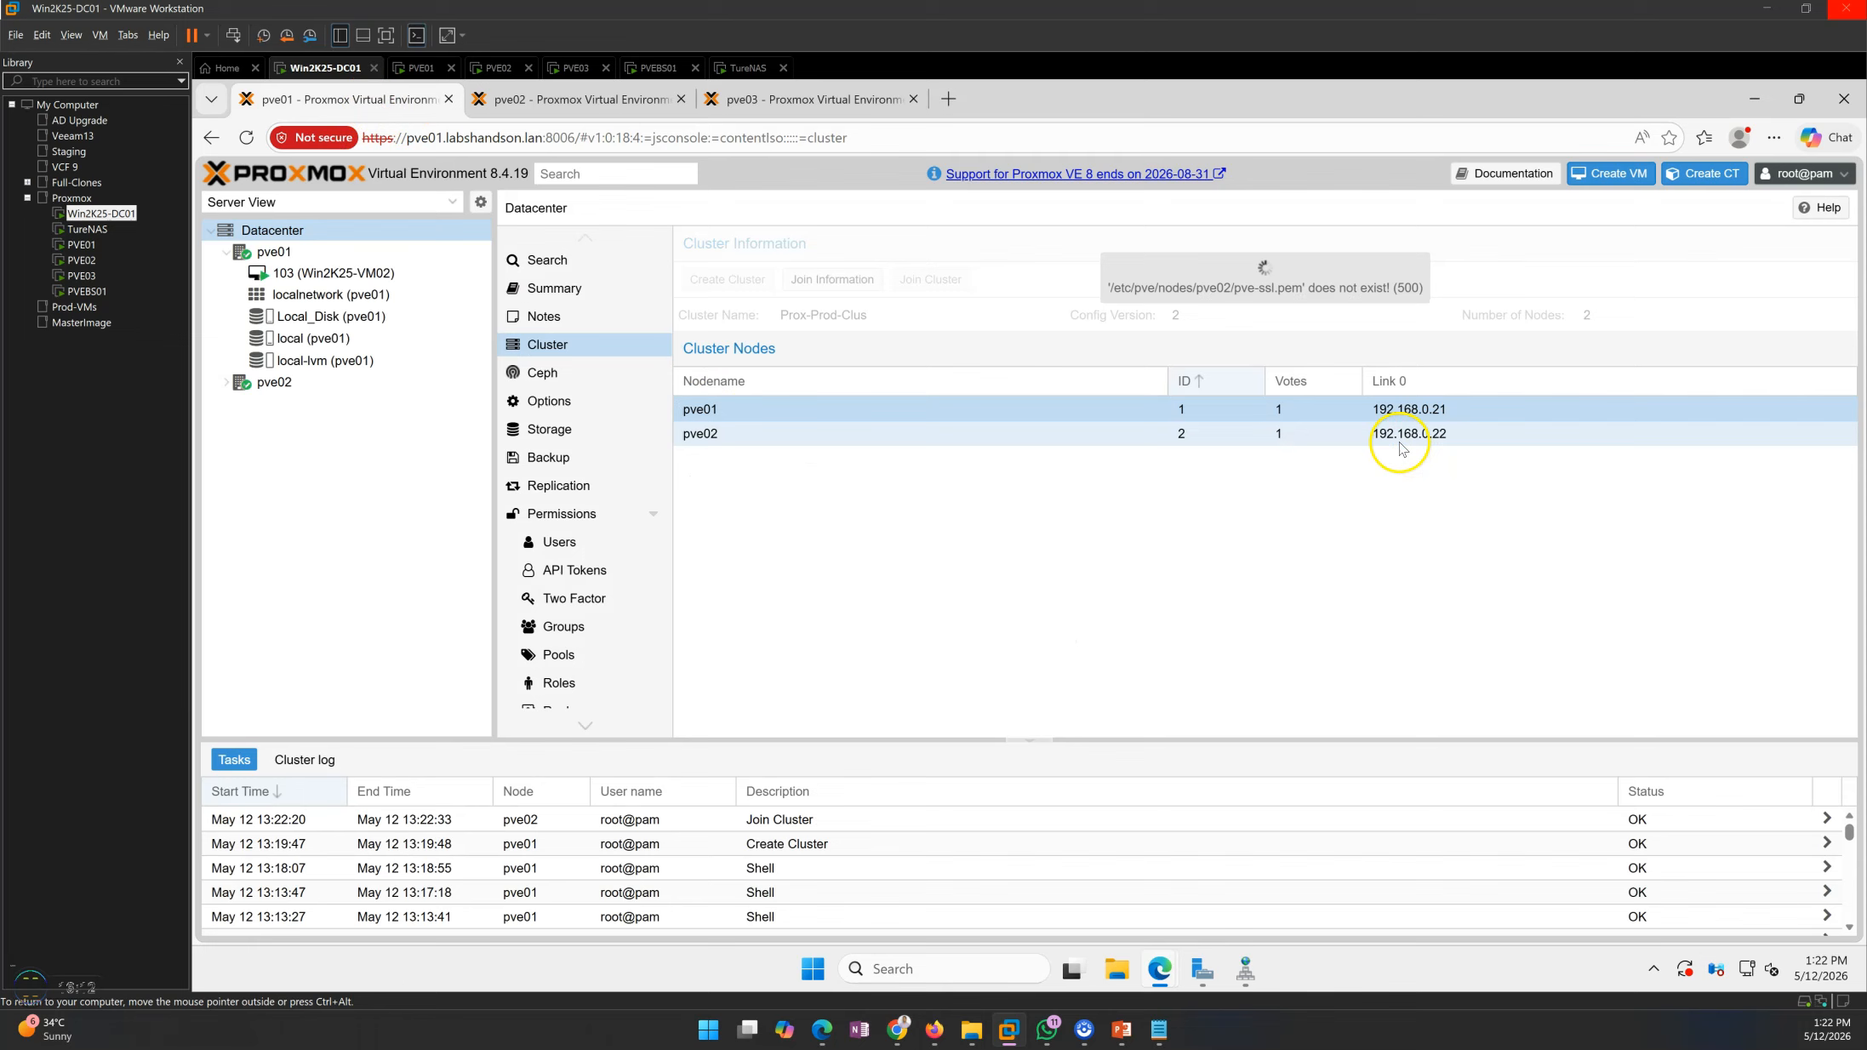
left_click(777, 435)
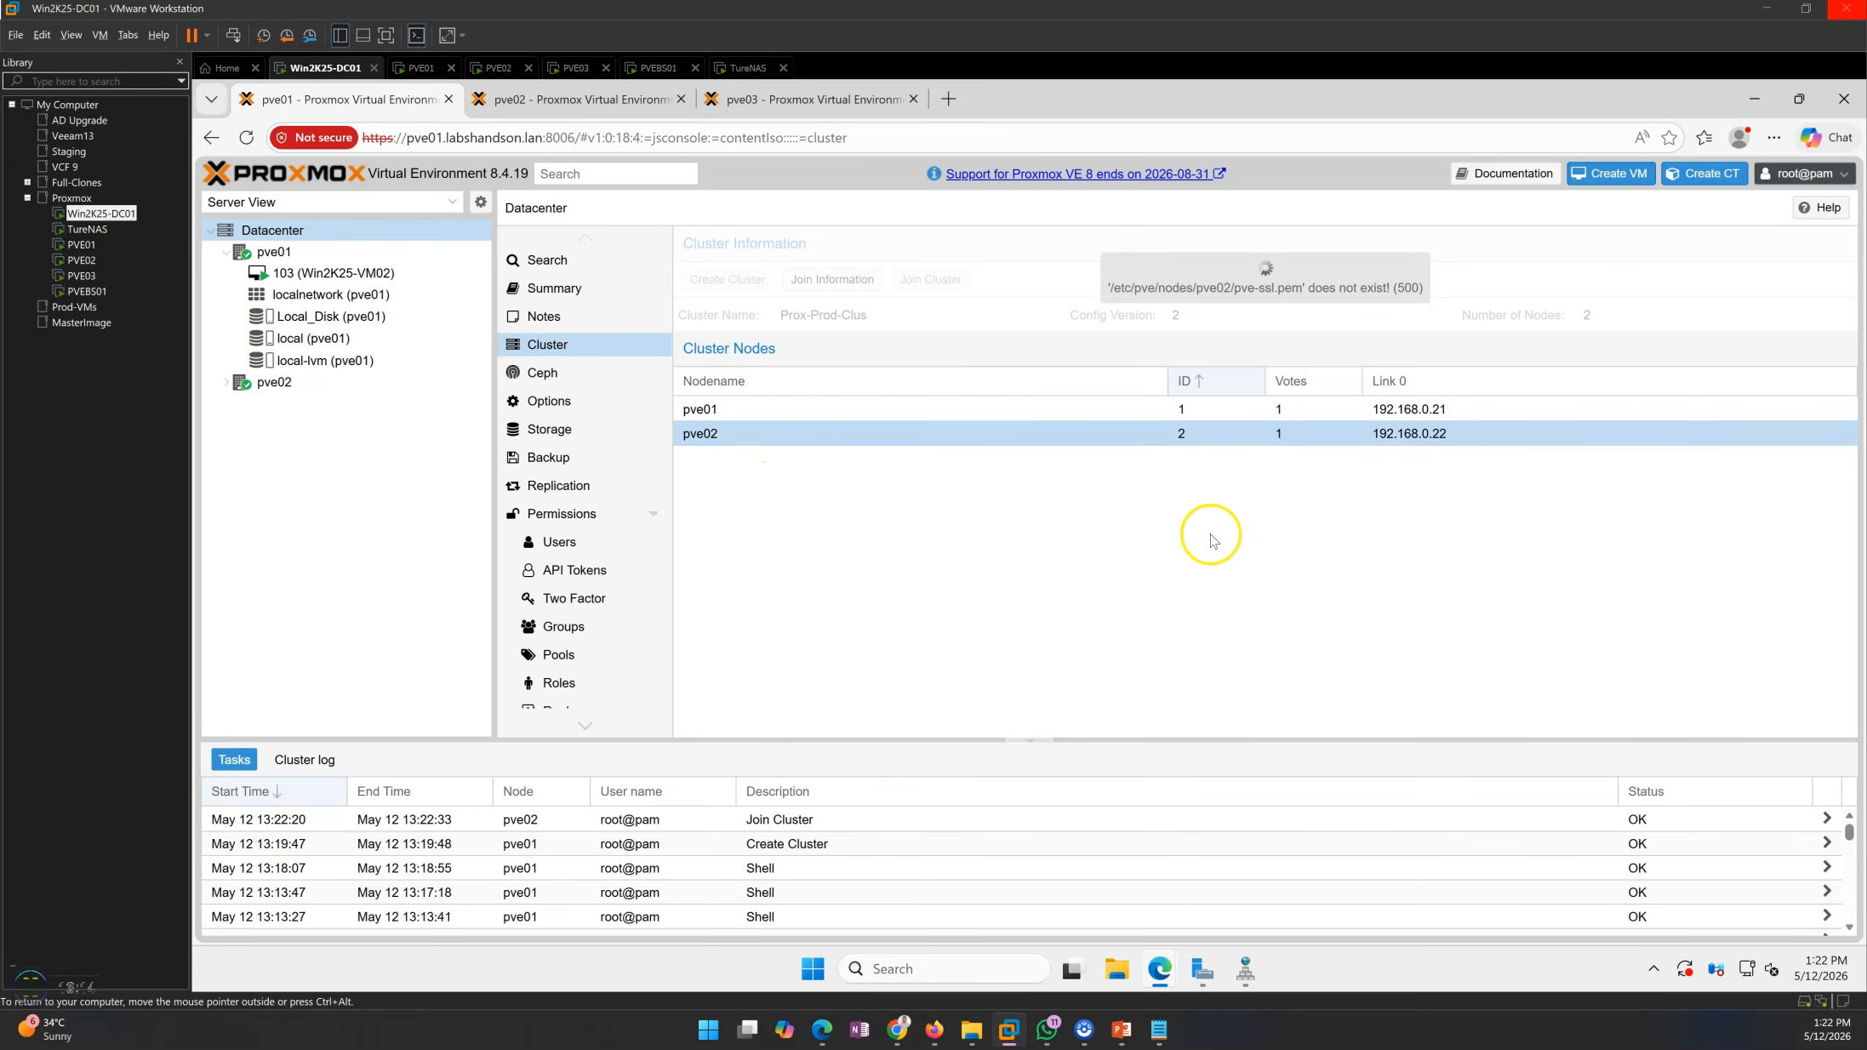
left_click(289, 249)
left_click(285, 236)
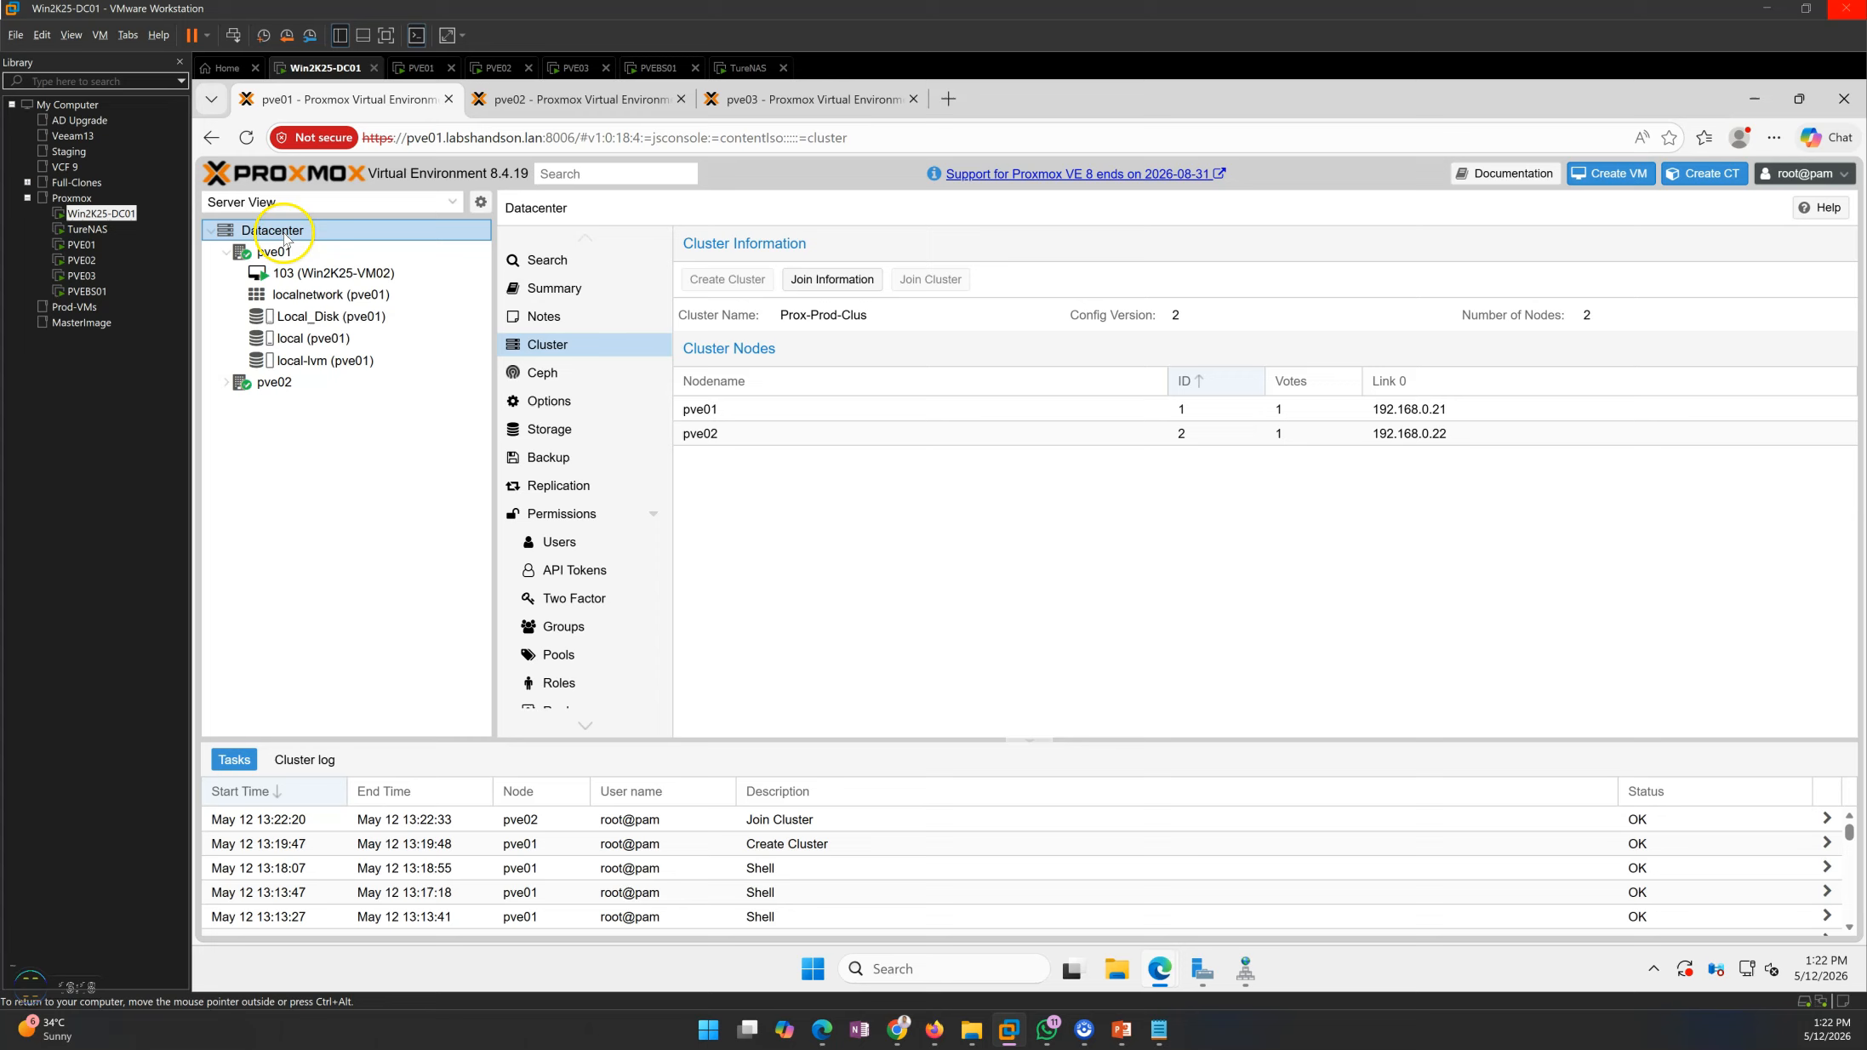
left_click(787, 411)
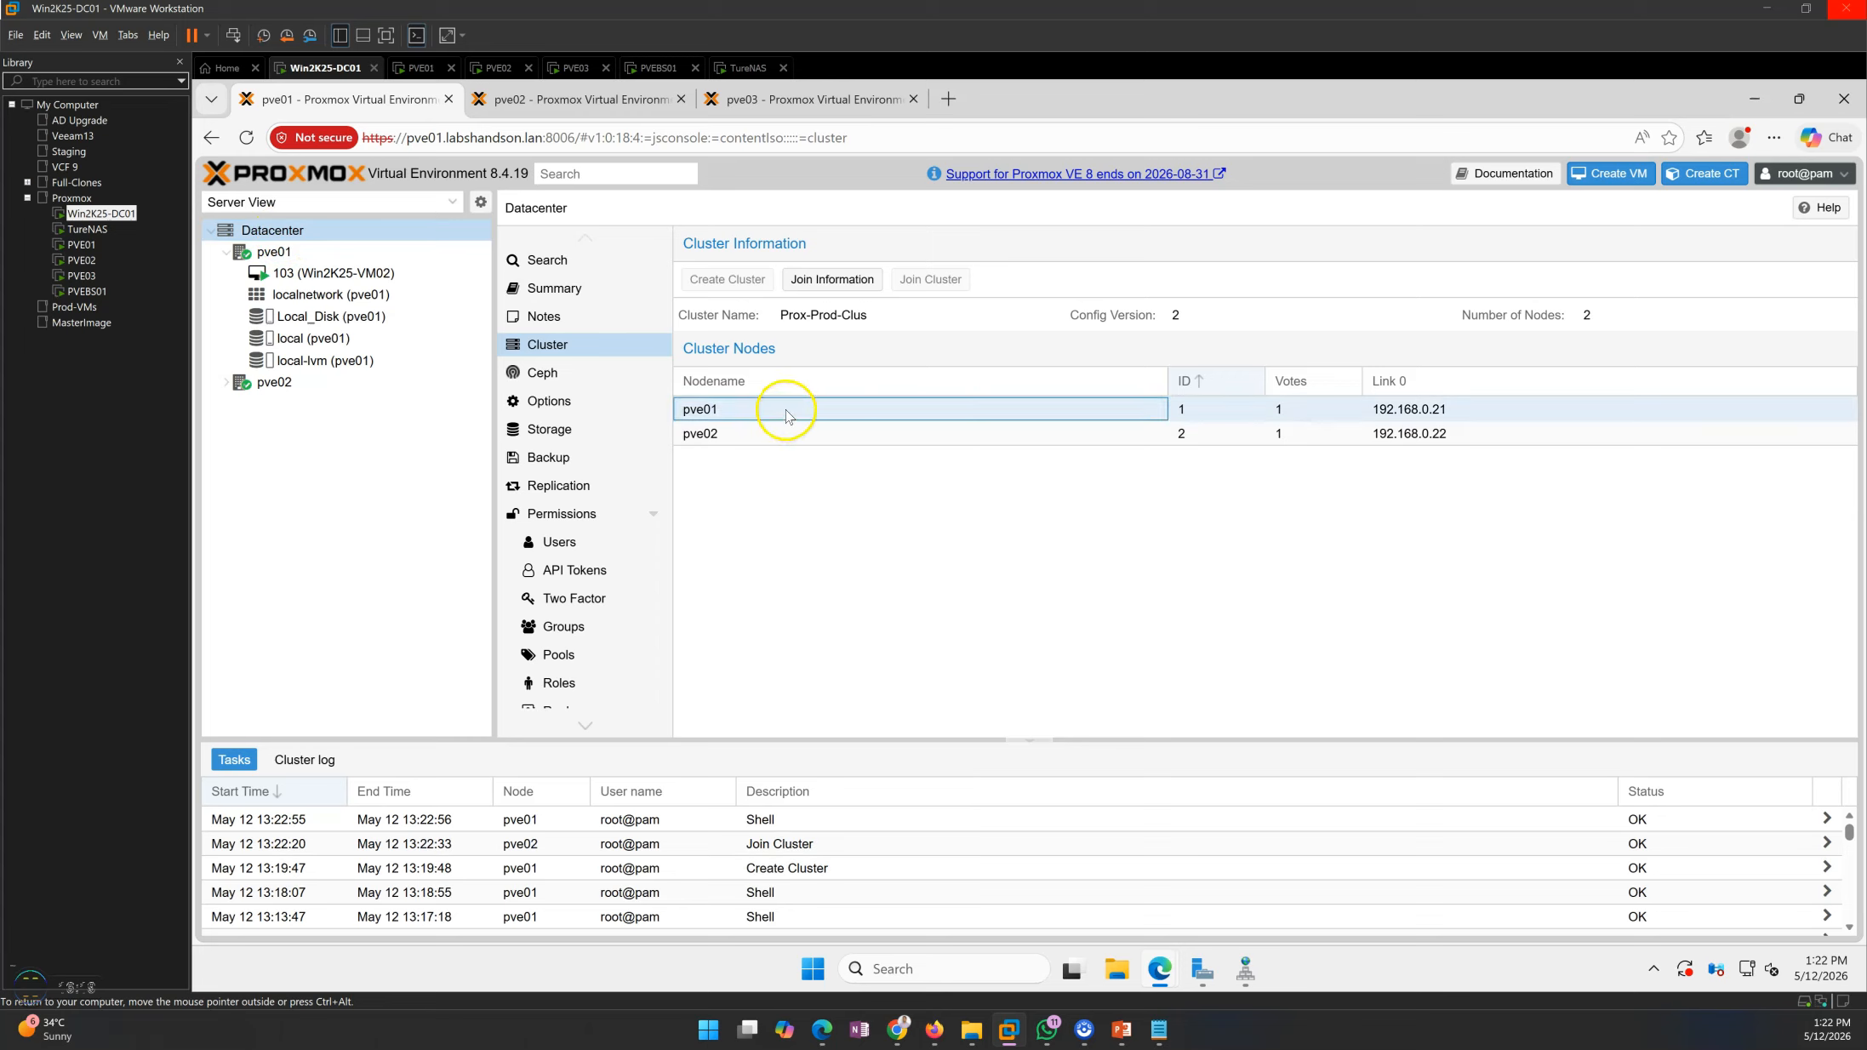
key("Down")
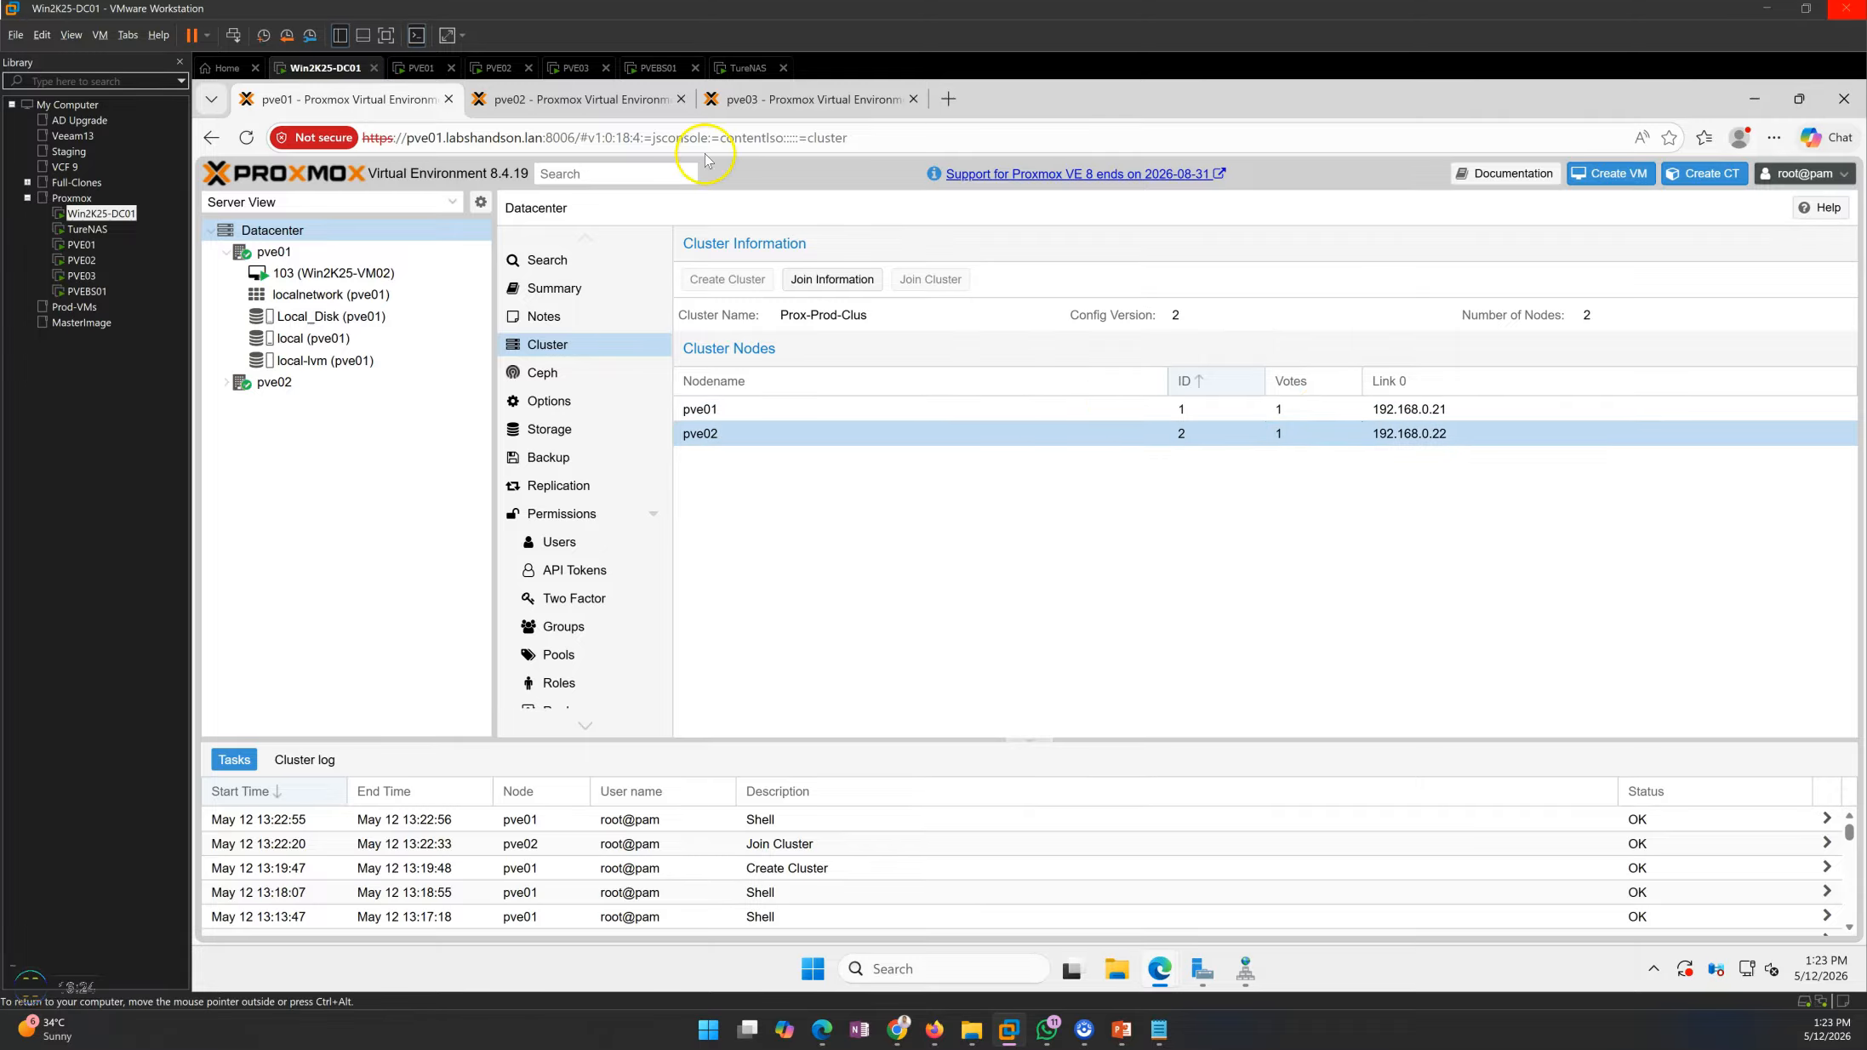
On pve03, enter the peer's root password in the cluster join form, choose 192.168.0.23/24 on vmbr0 for link 0 and join Prox-Prod-Clus
left_click(779, 100)
left_click(1180, 558)
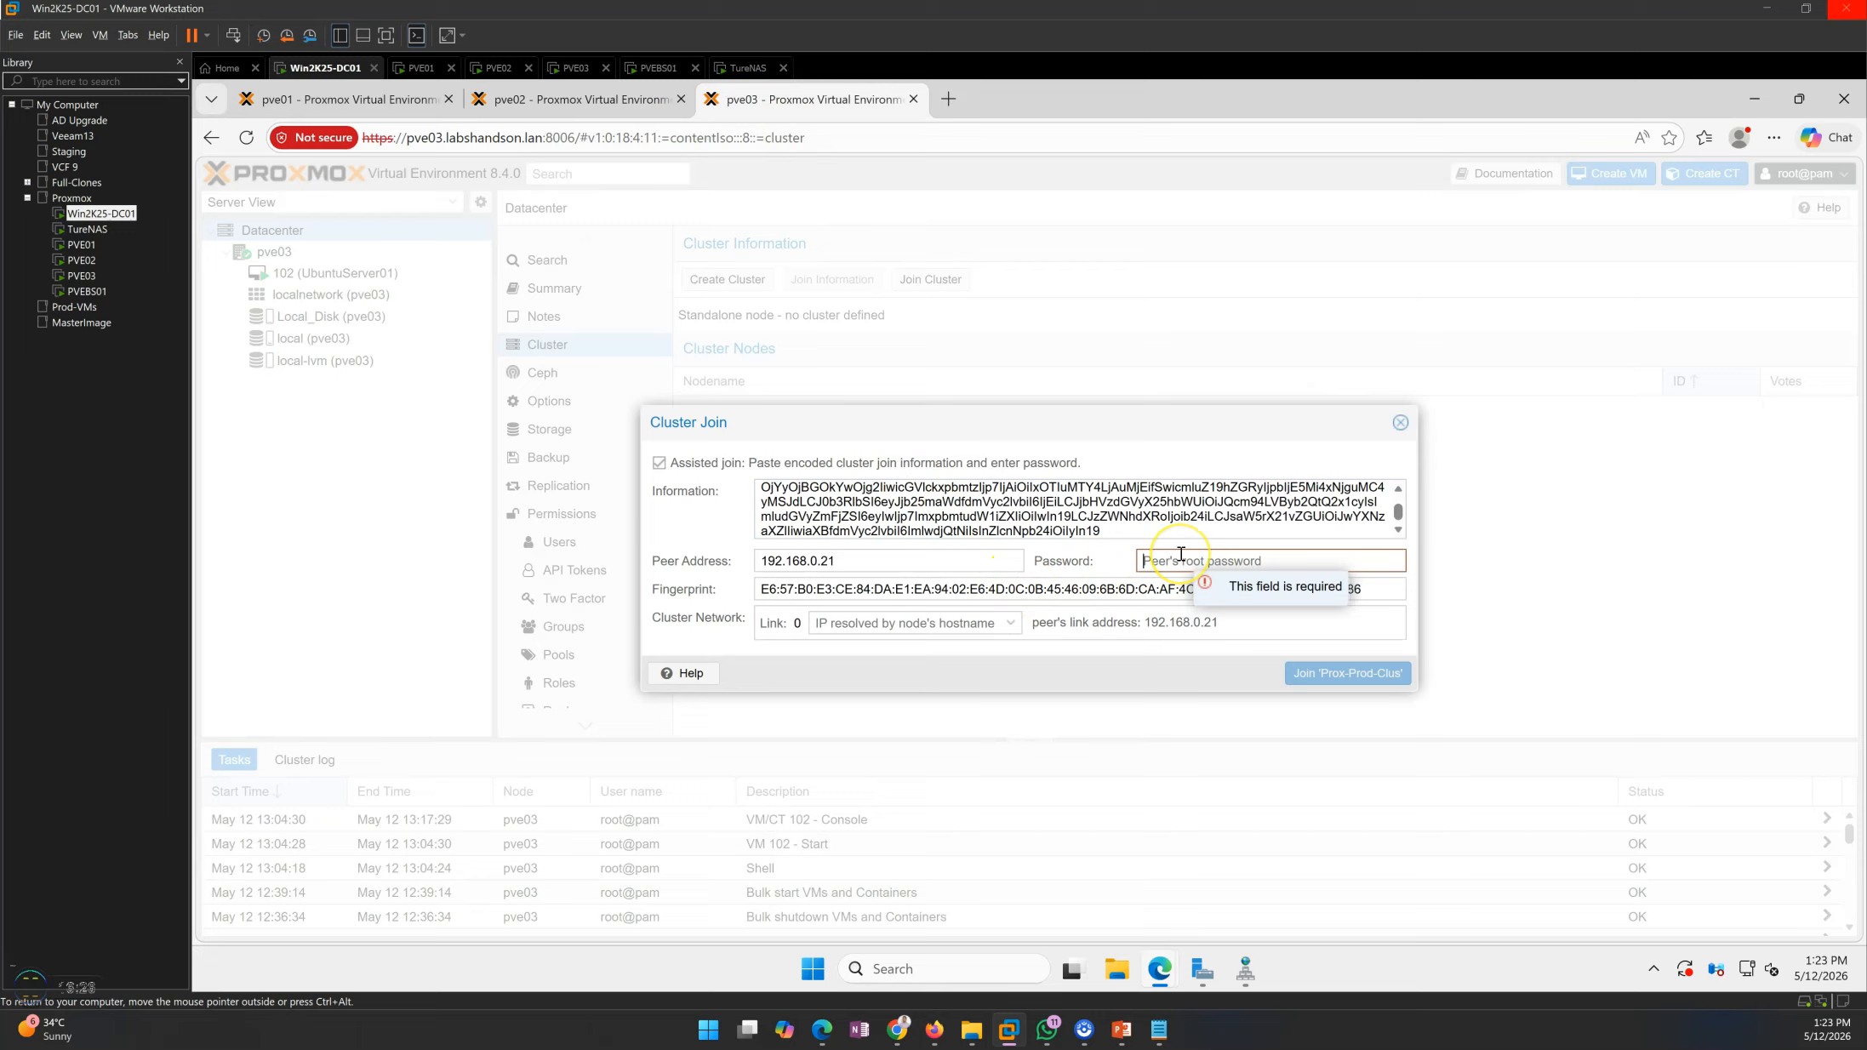
type("••")
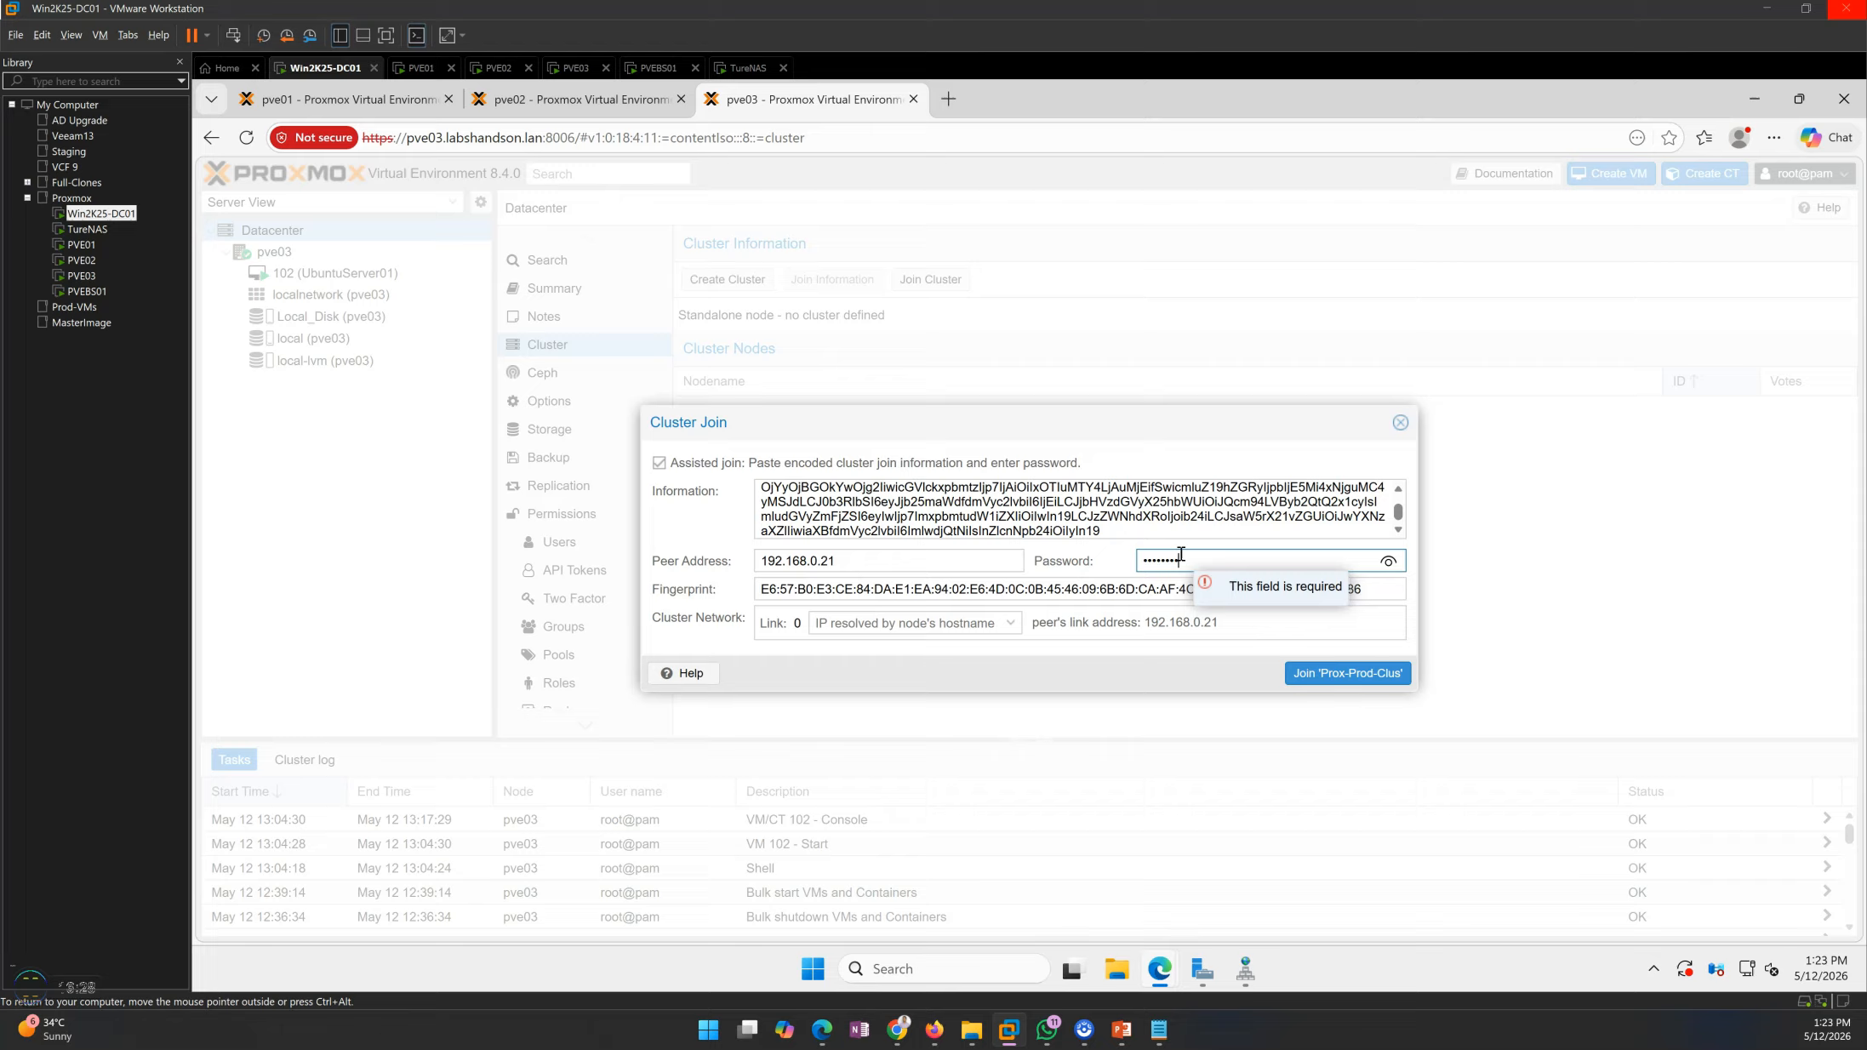
left_click(1170, 669)
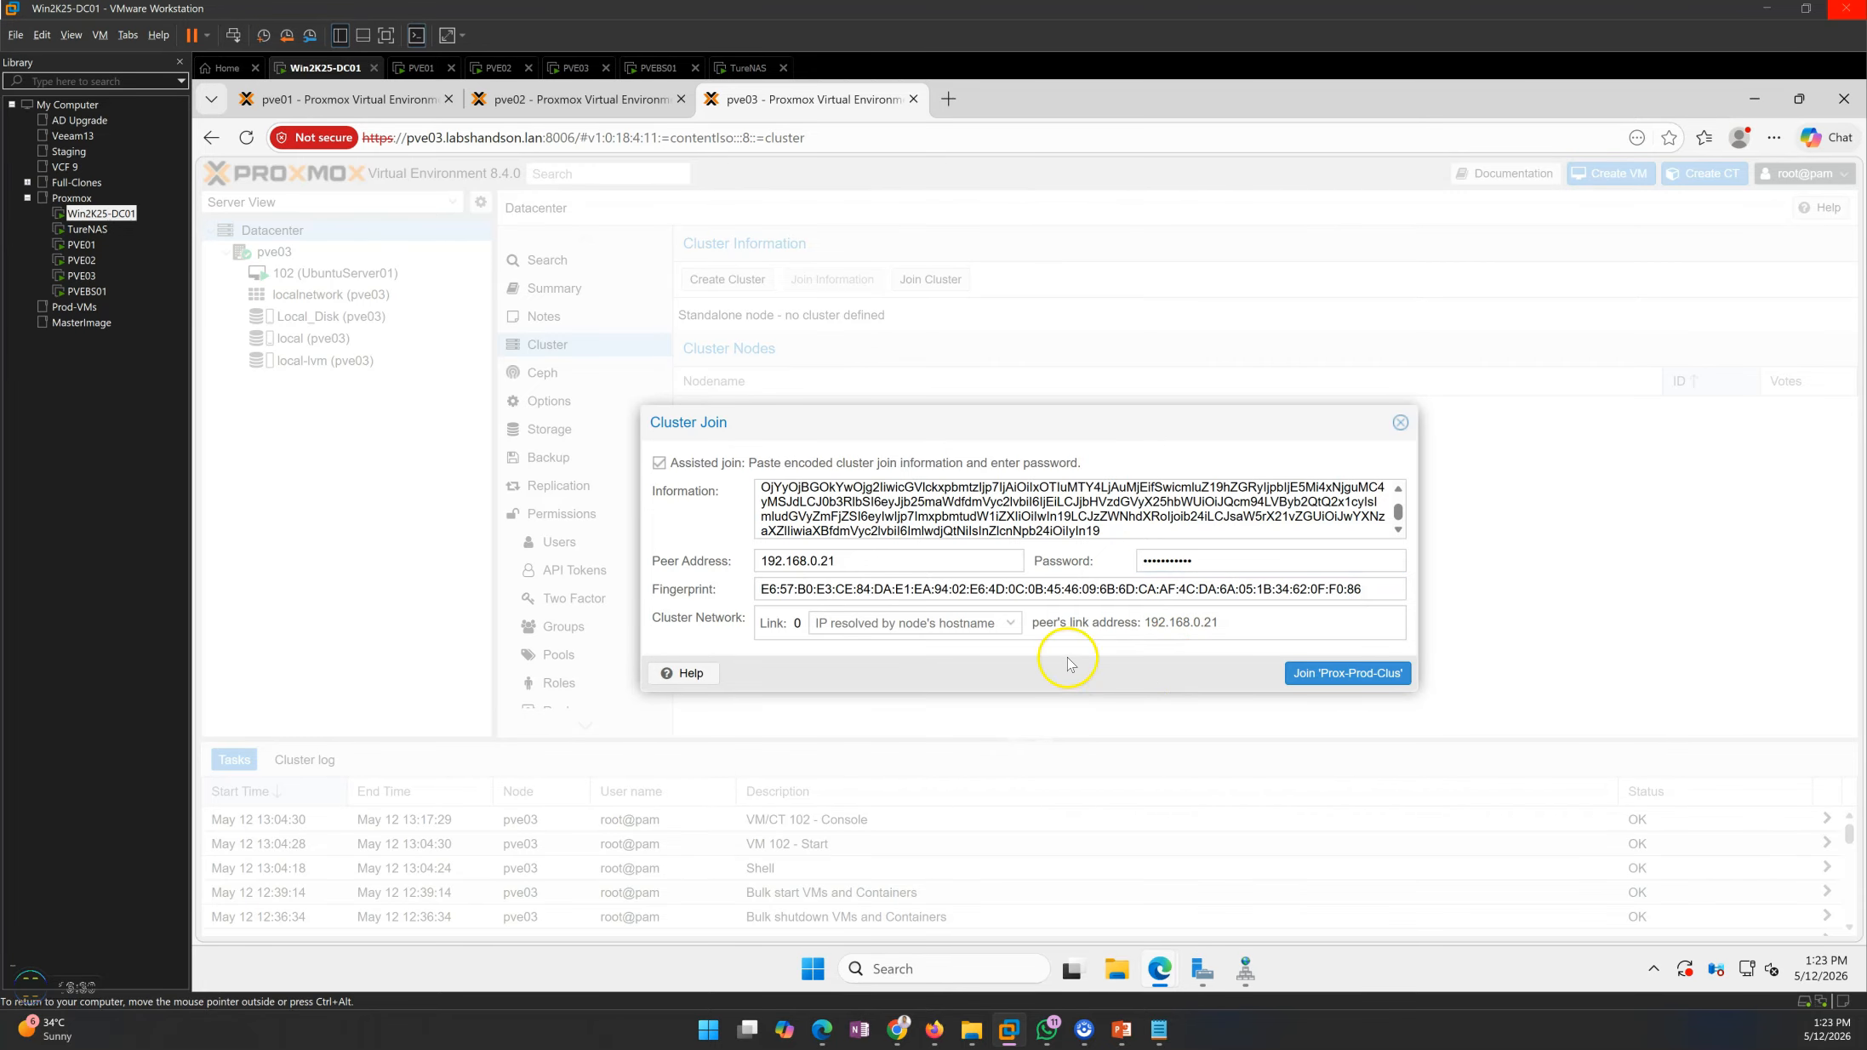
left_click(1021, 631)
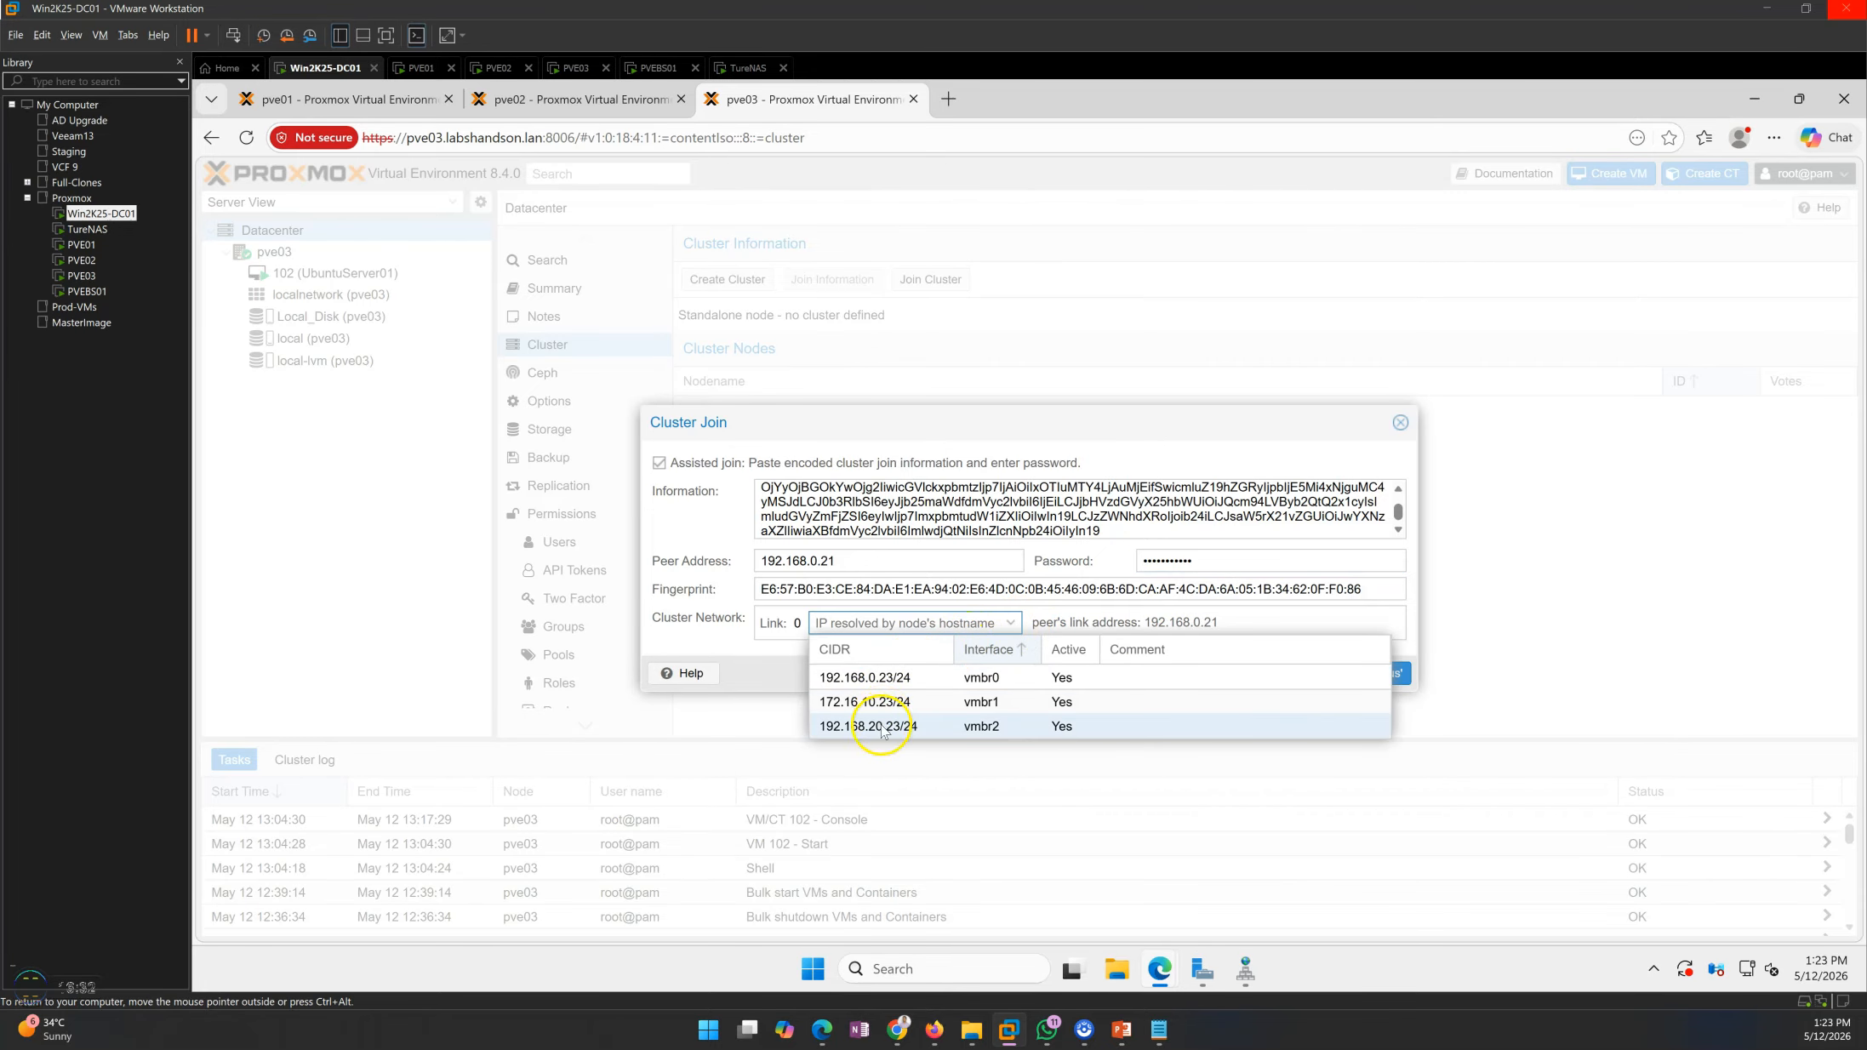
left_click(995, 673)
left_click(1328, 670)
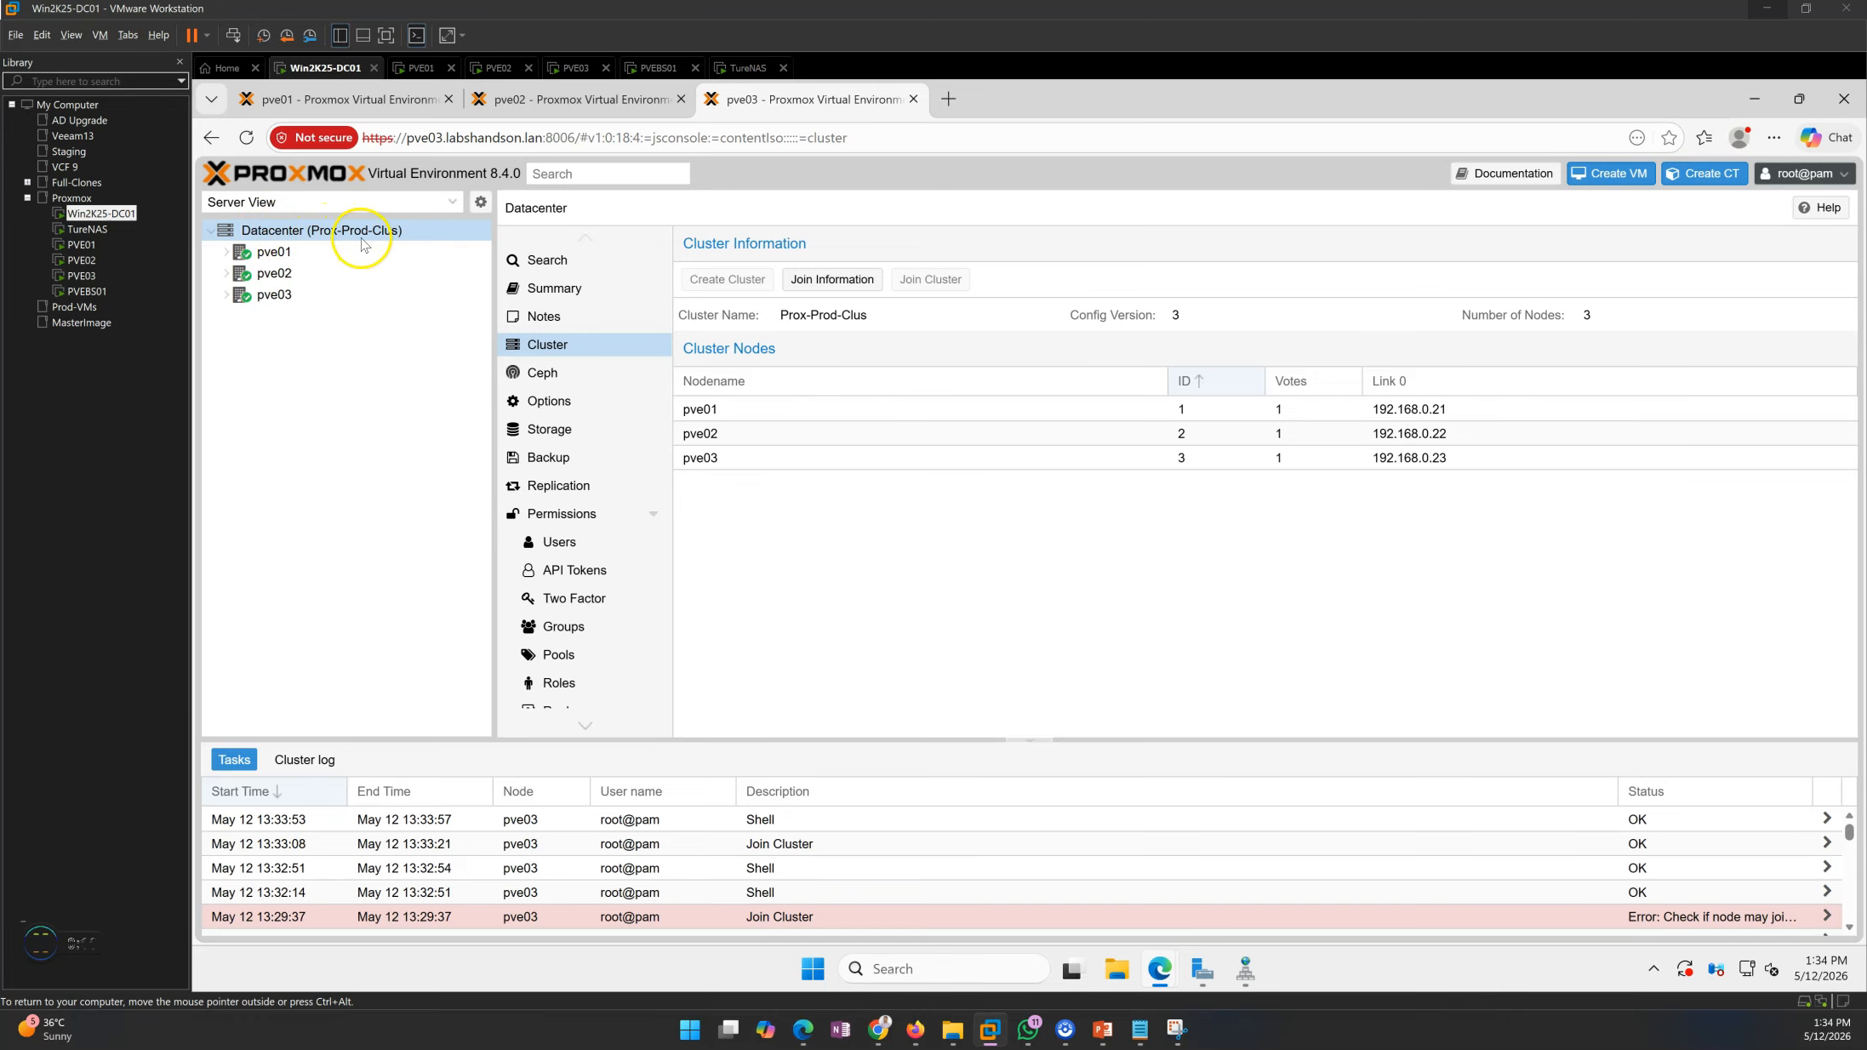
Examine node pve03, then the datacenter summary's health, guests, resources and nodes, and return to the cluster node list
left_click(281, 293)
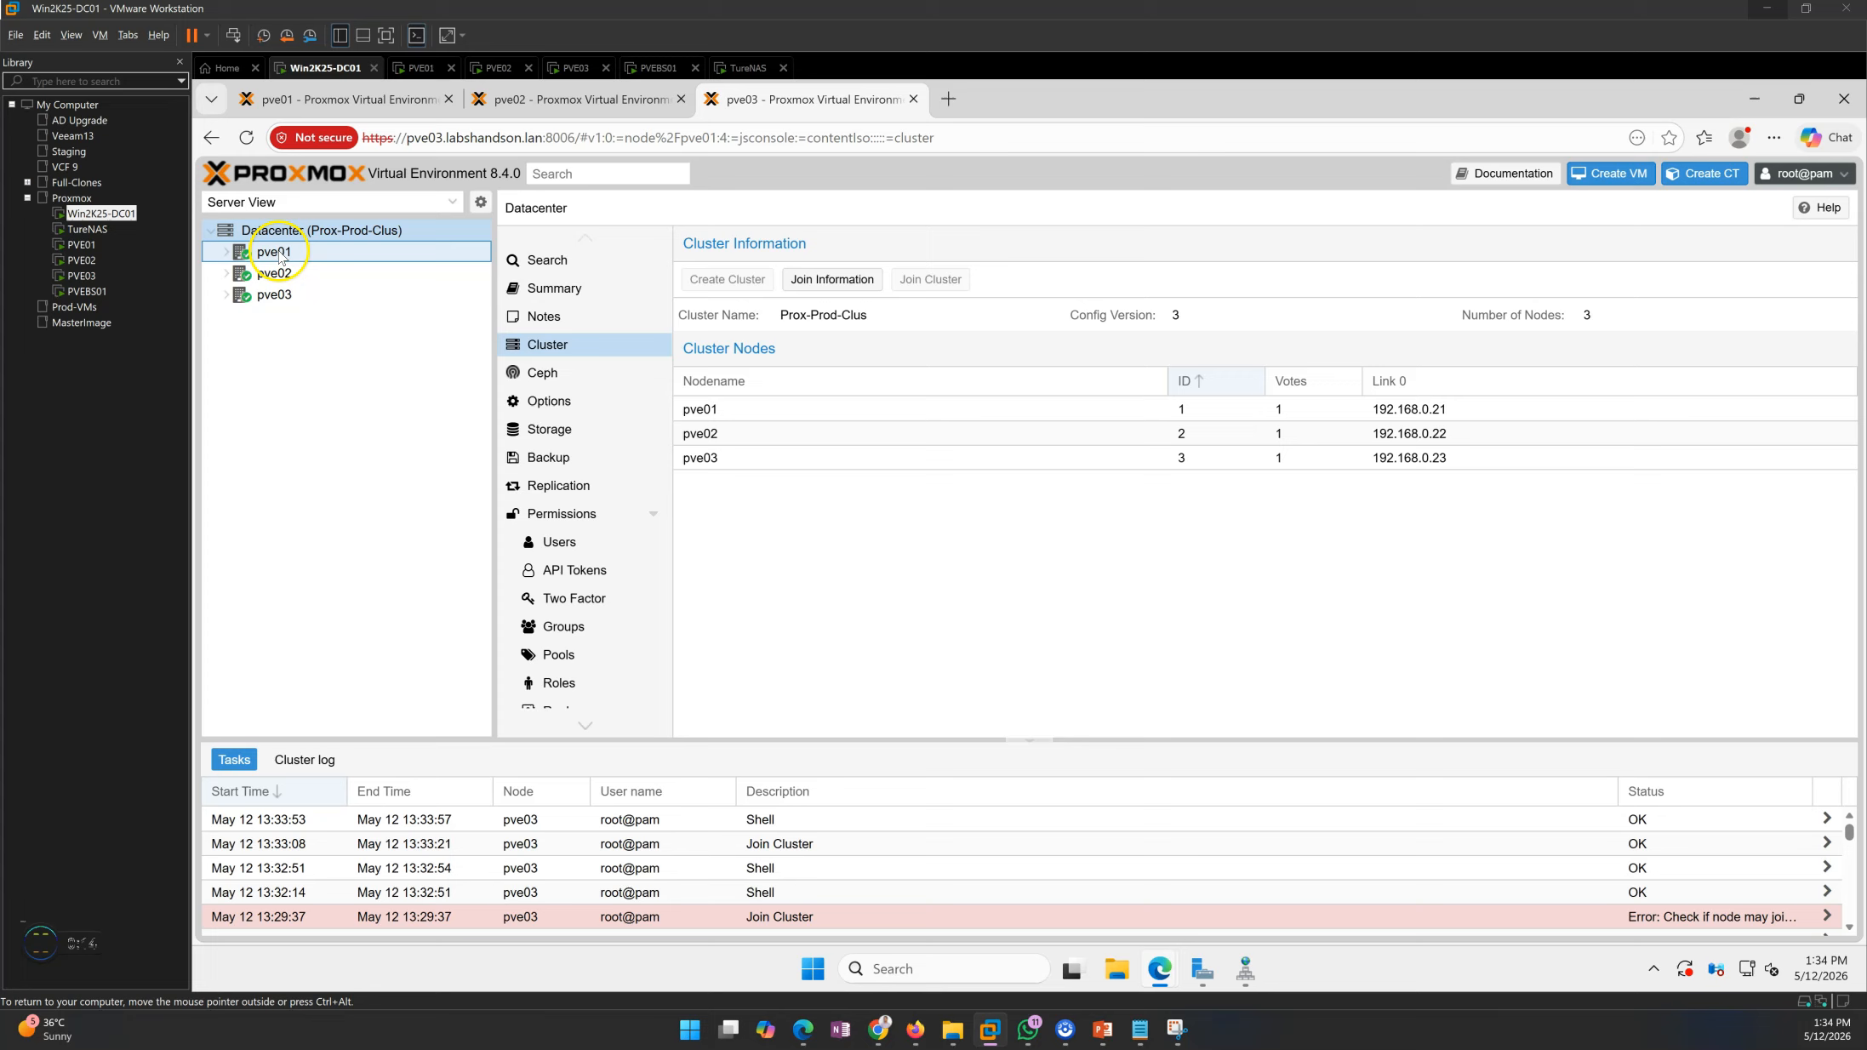
left_click(543, 262)
left_click(301, 234)
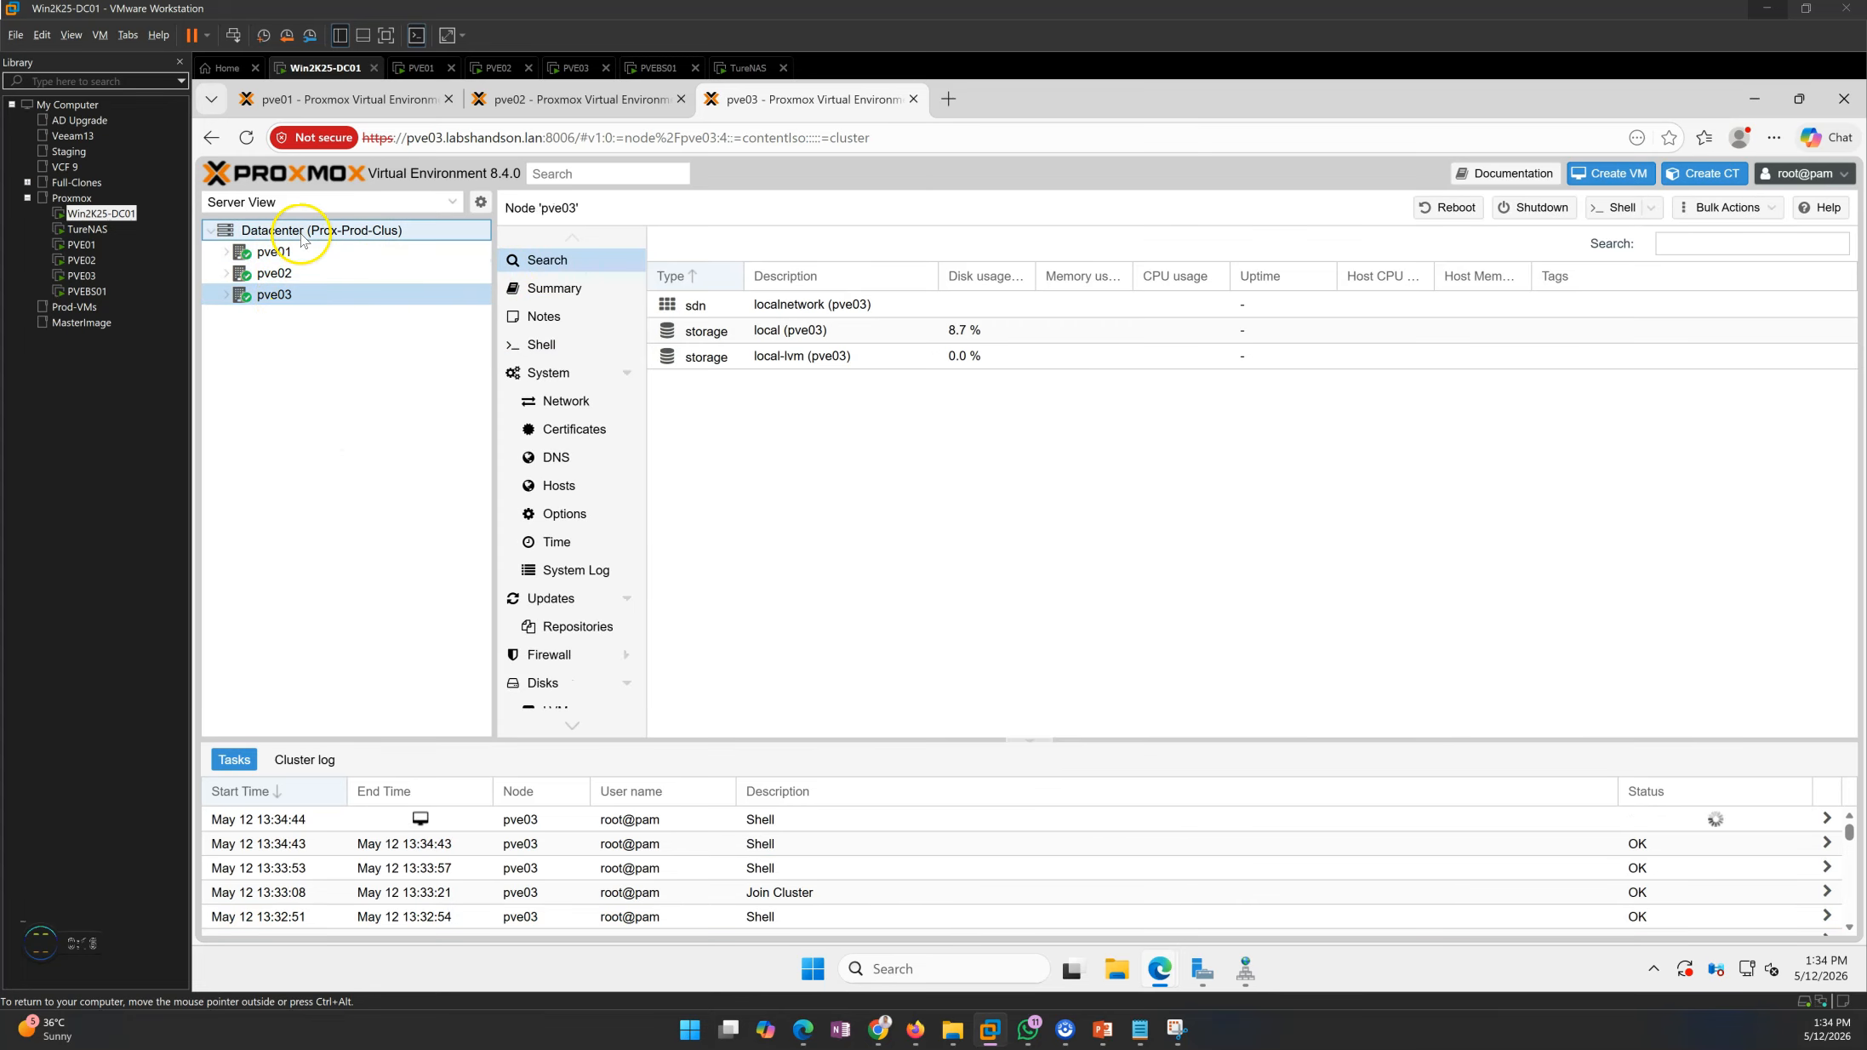
left_click(566, 290)
left_click_drag(868, 417, 1106, 419)
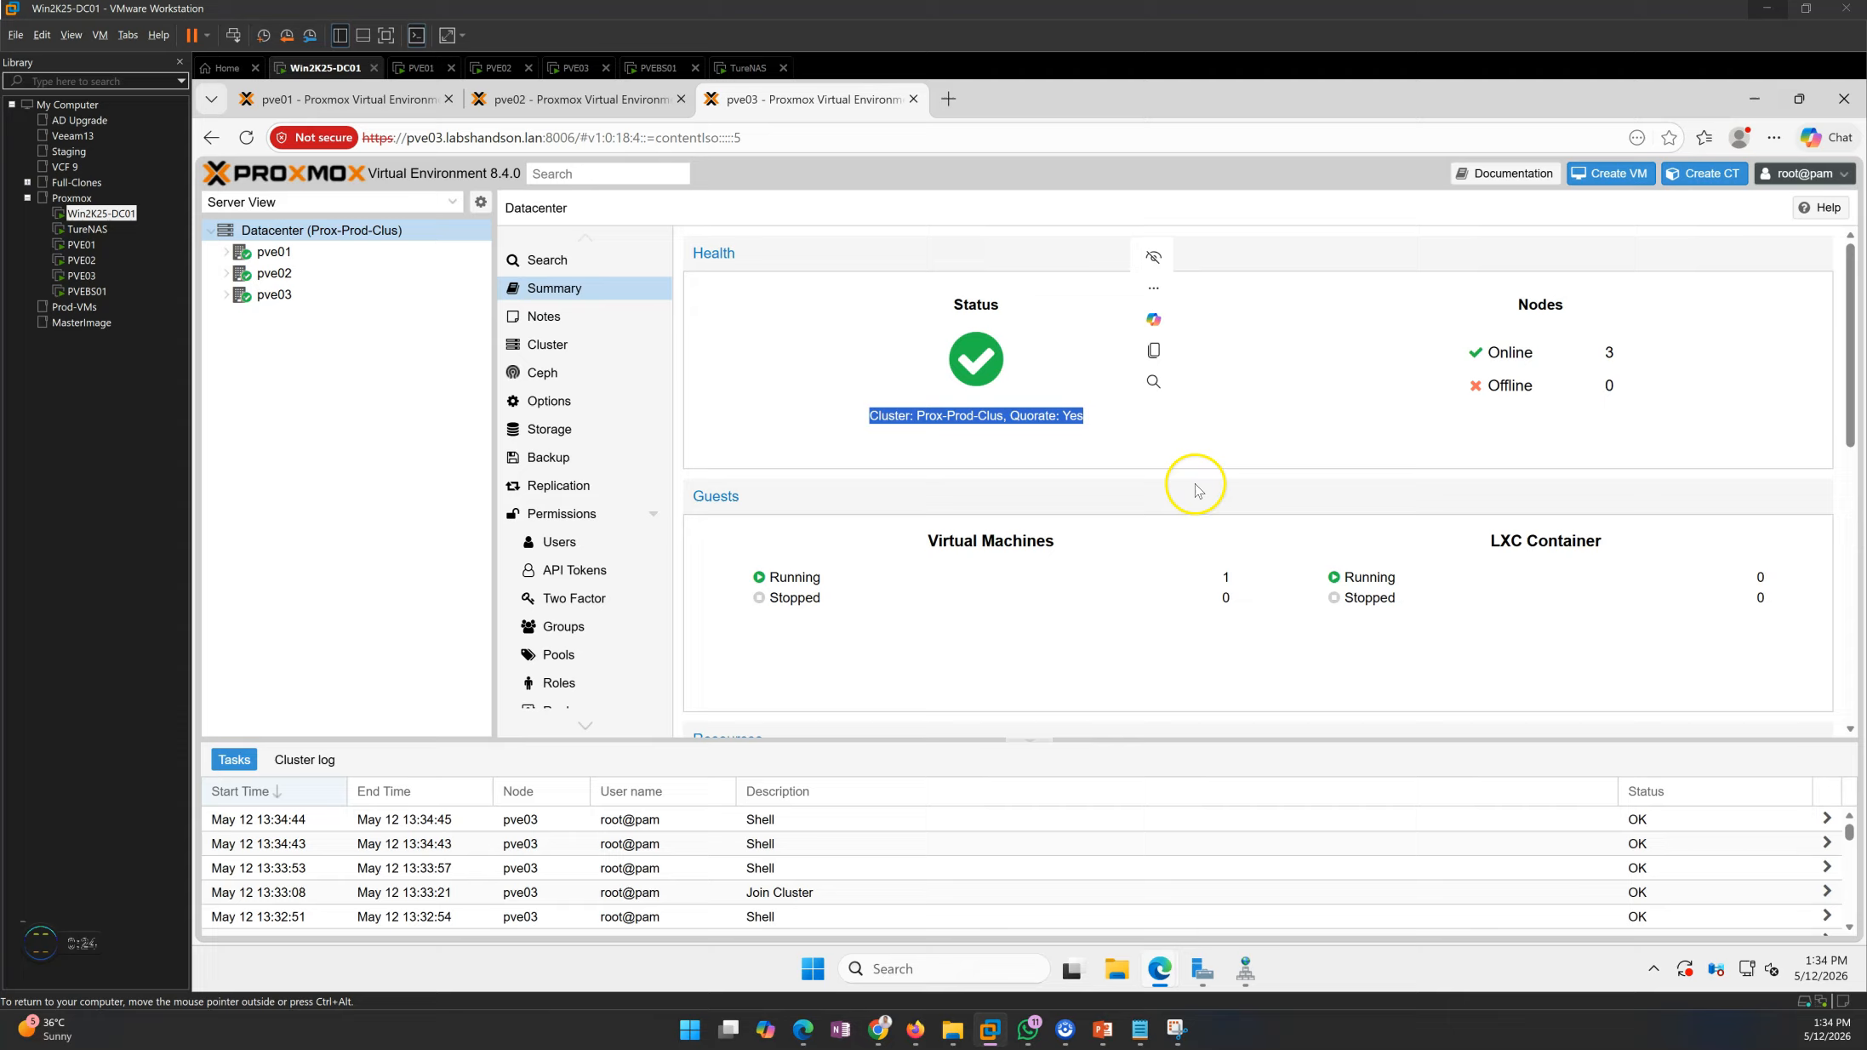
left_click(1481, 352)
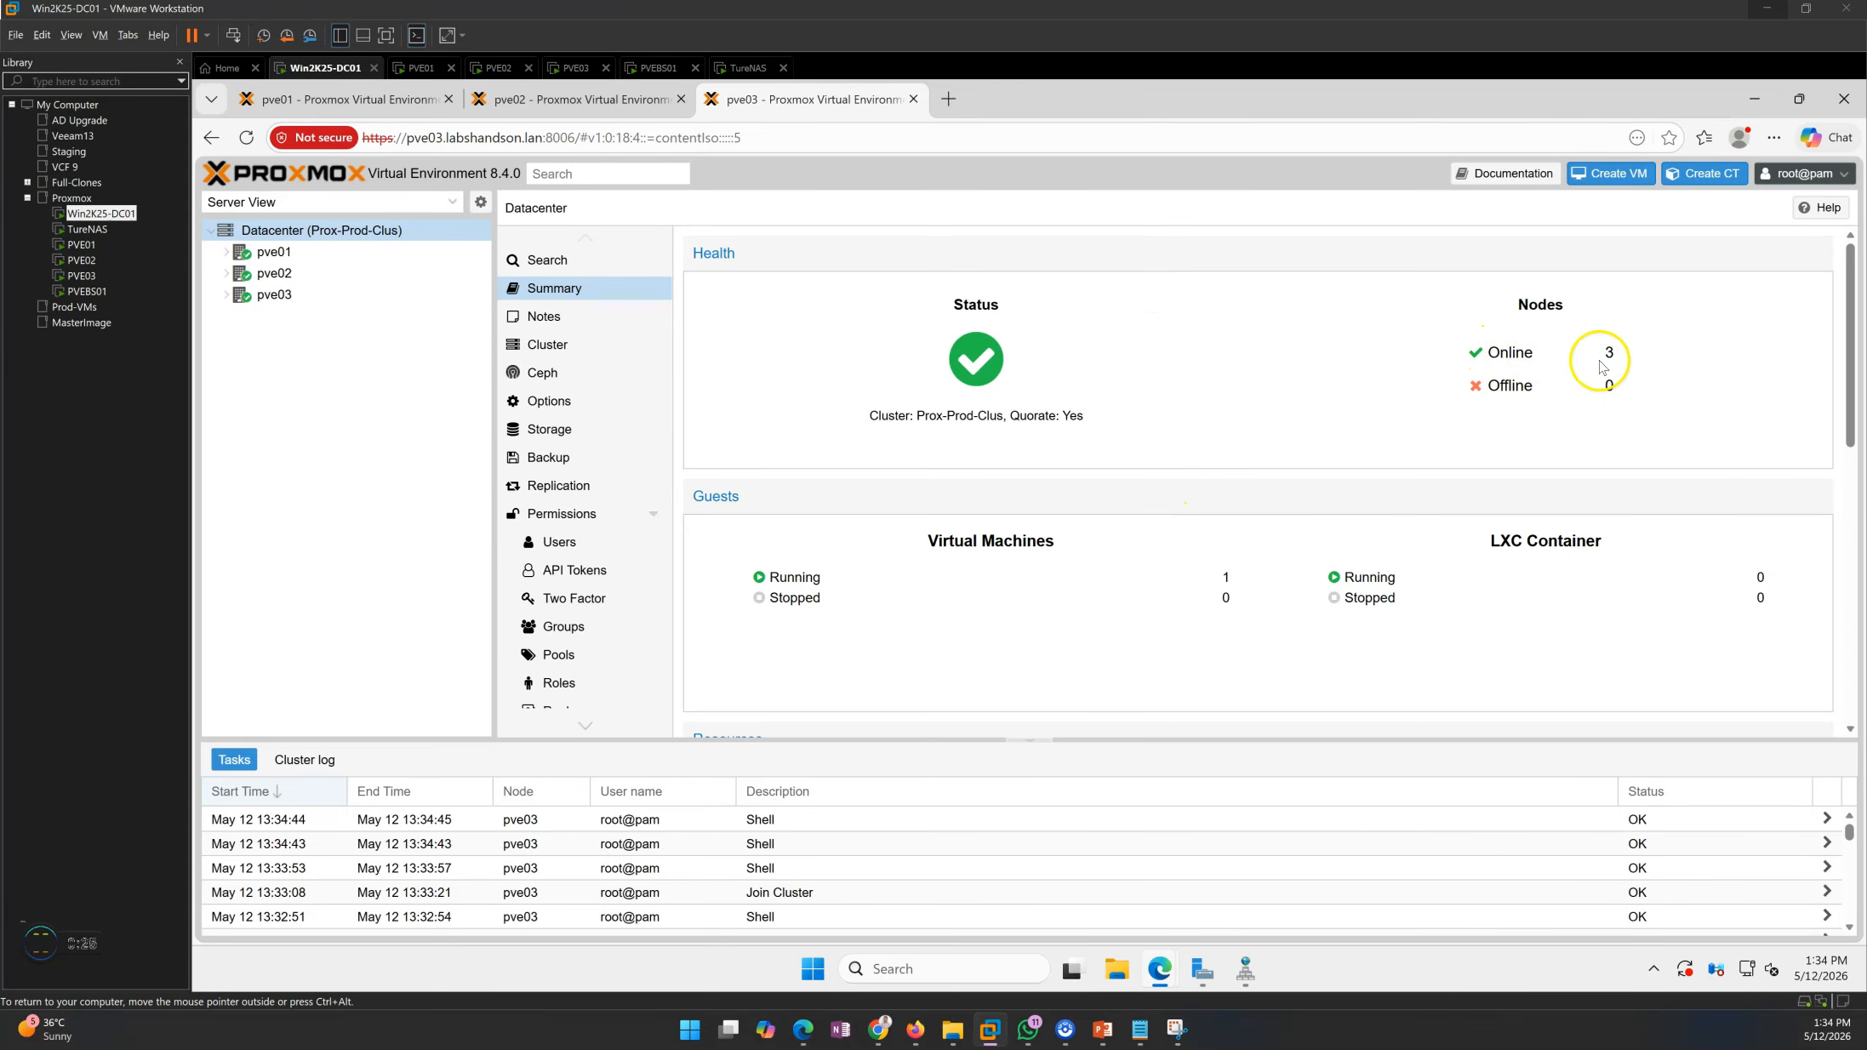
scroll(1177, 626, "down", 1)
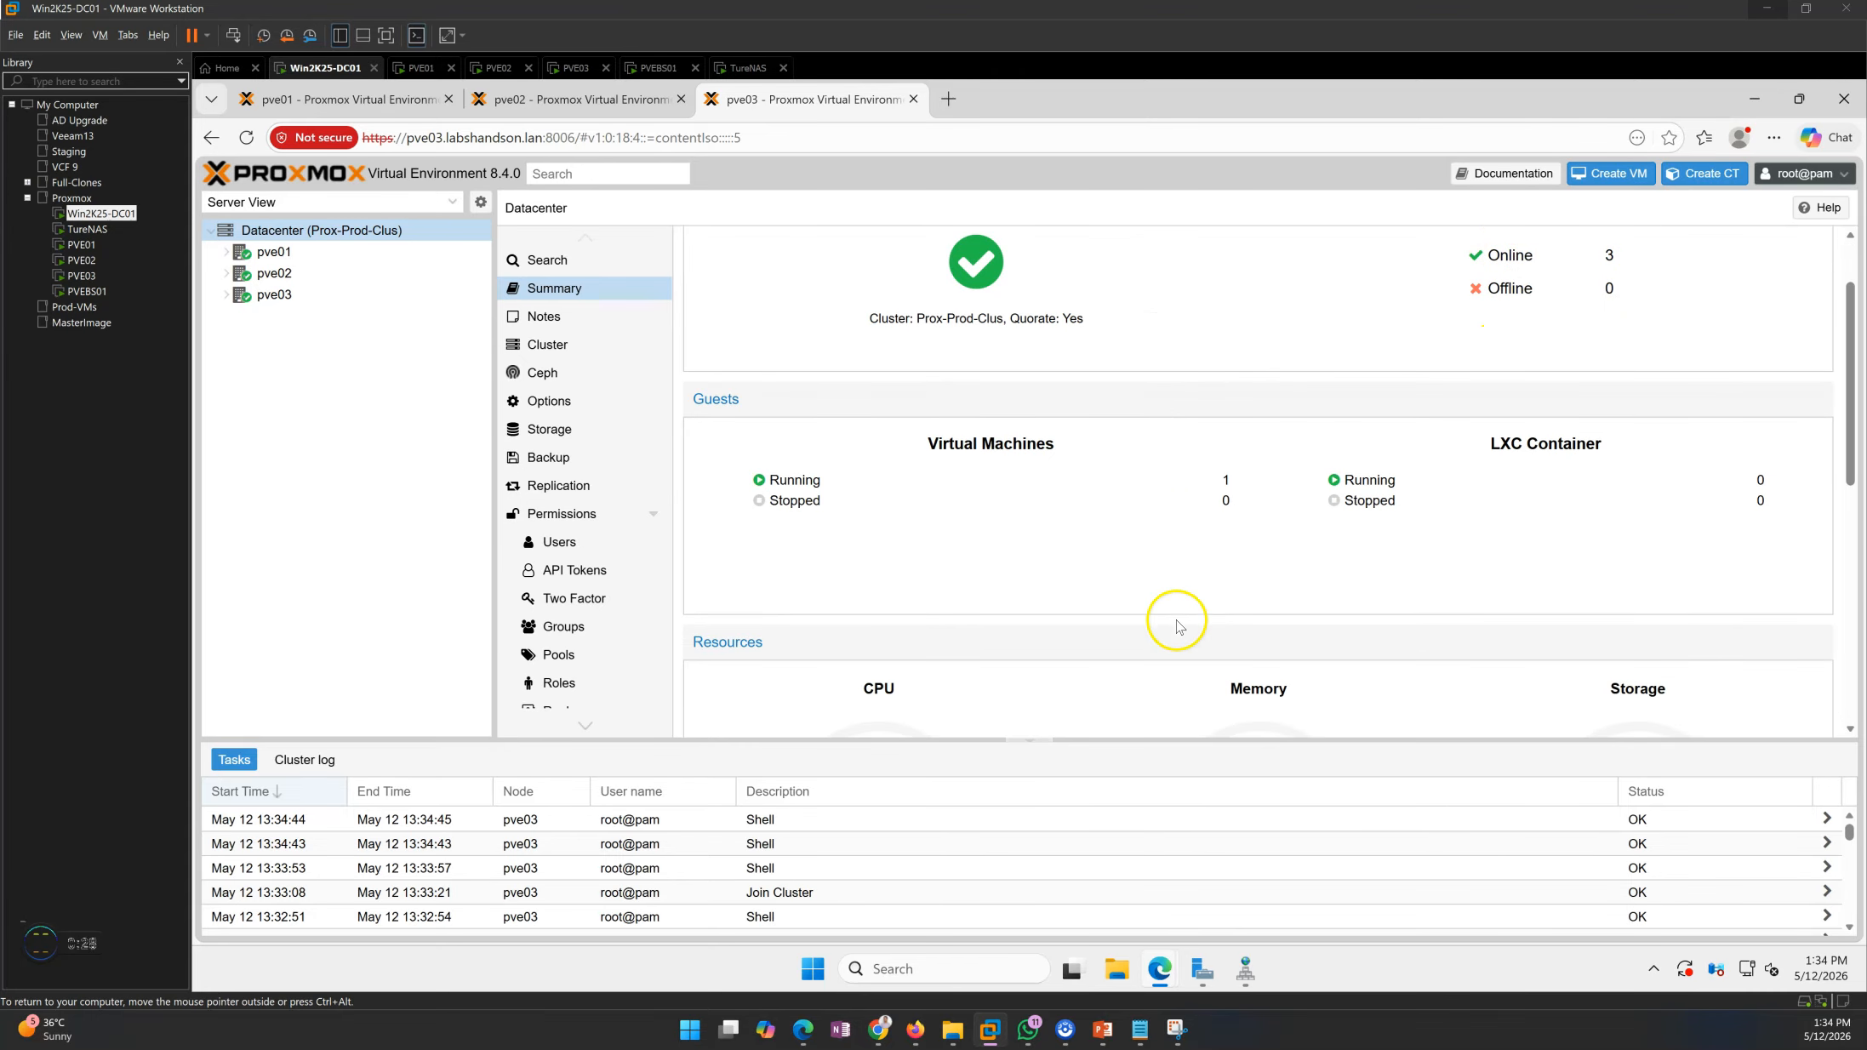
scroll(1206, 502, "down", 4)
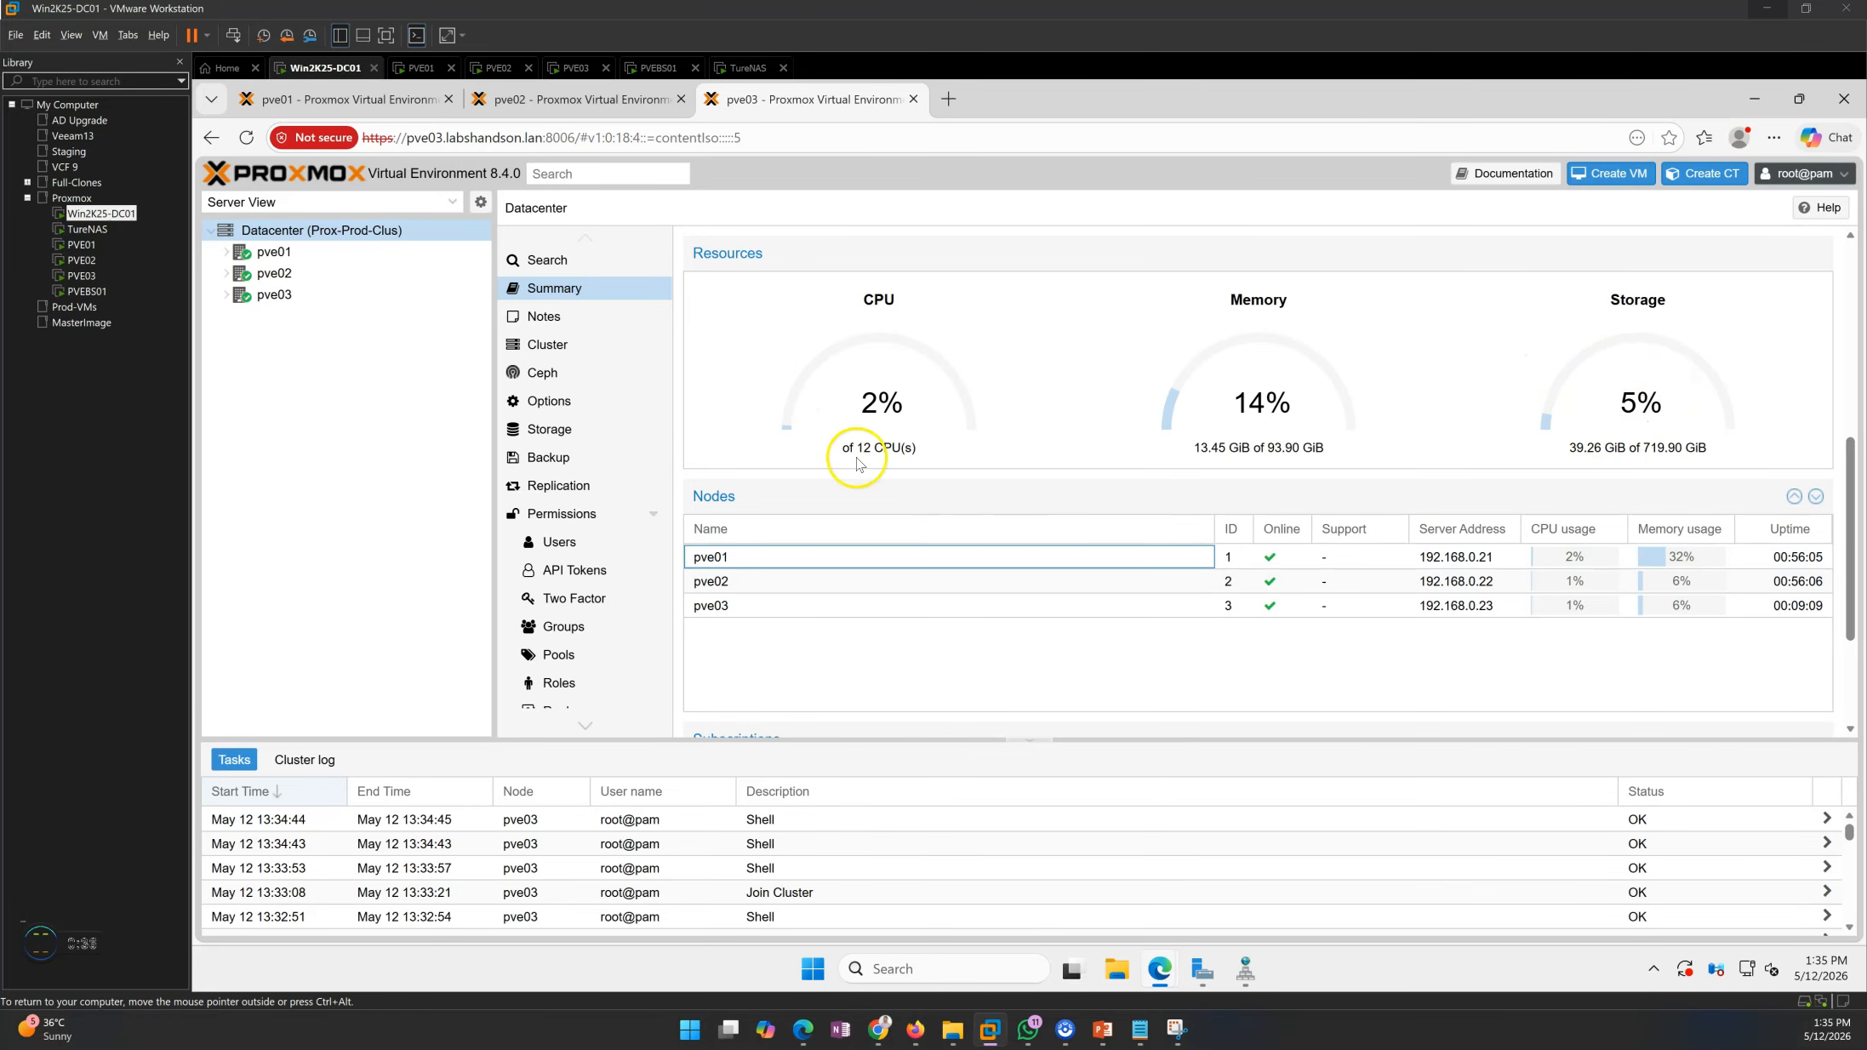
scroll(904, 646, "down", 2)
left_click(569, 351)
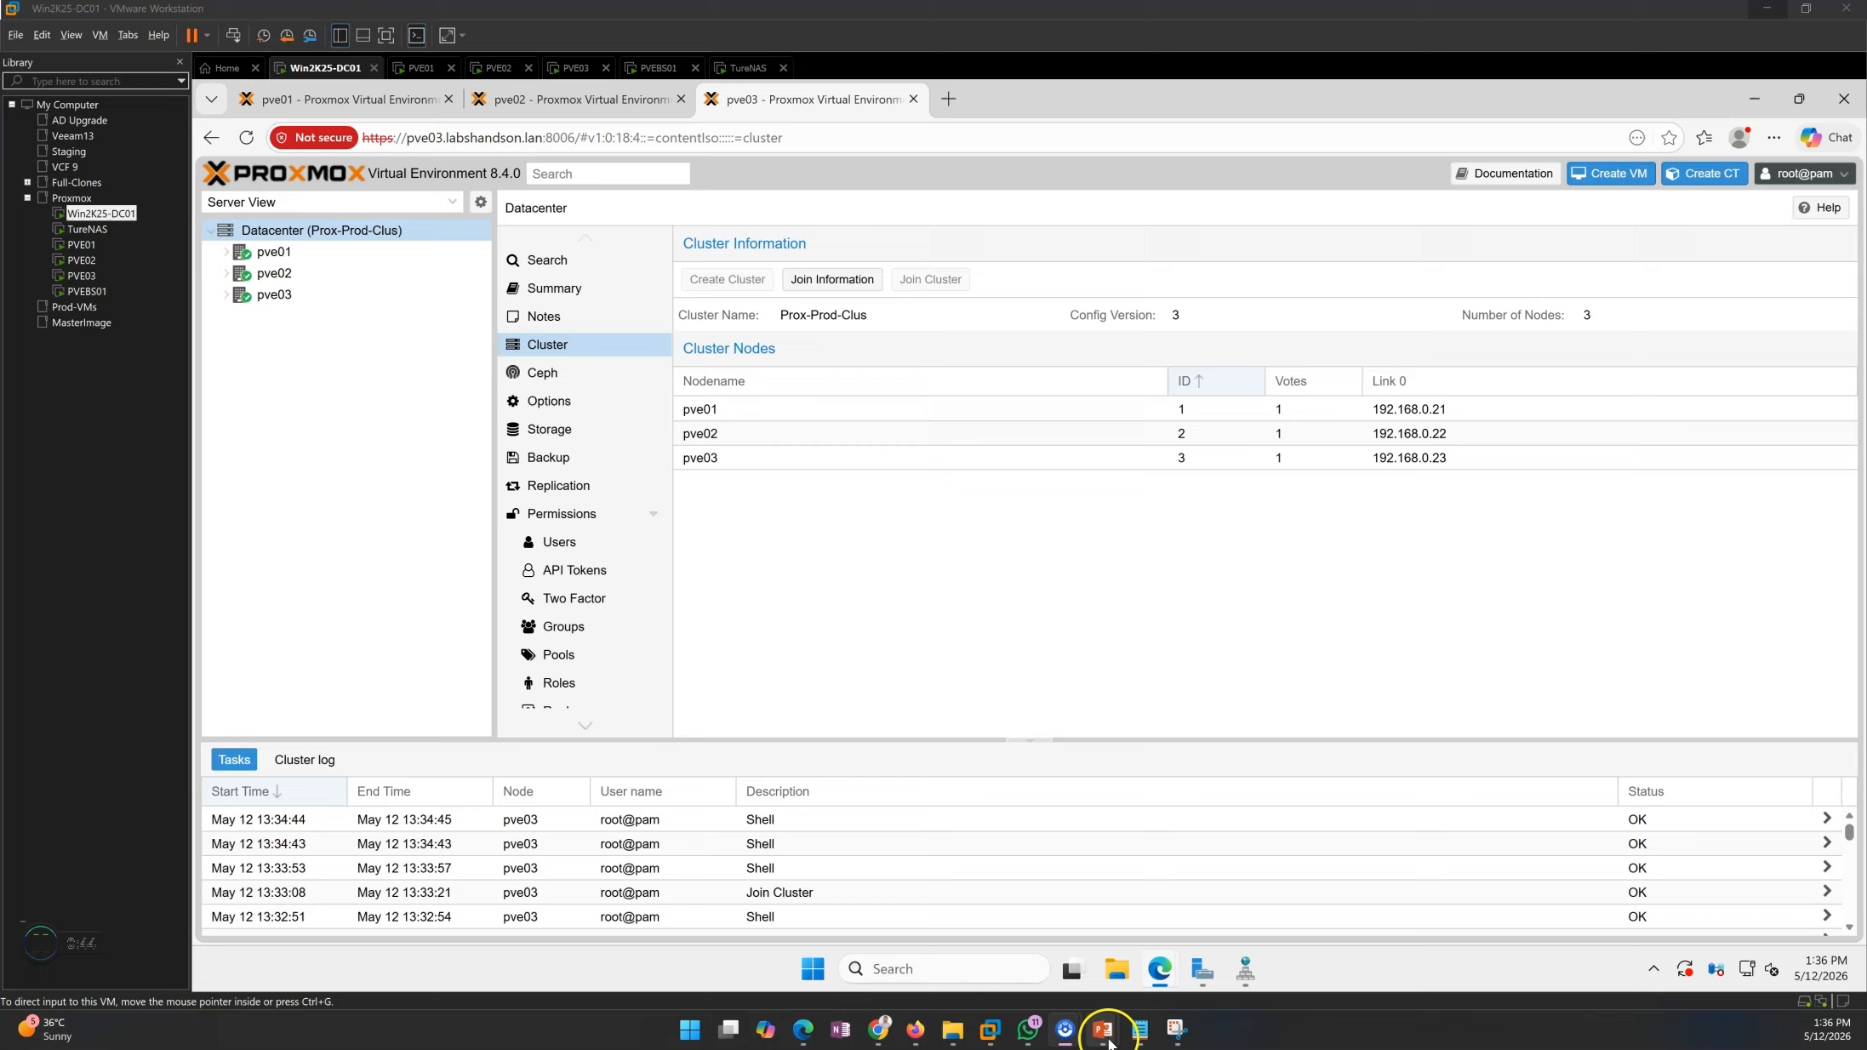
mouse_move(1102, 1028)
left_click(1159, 953)
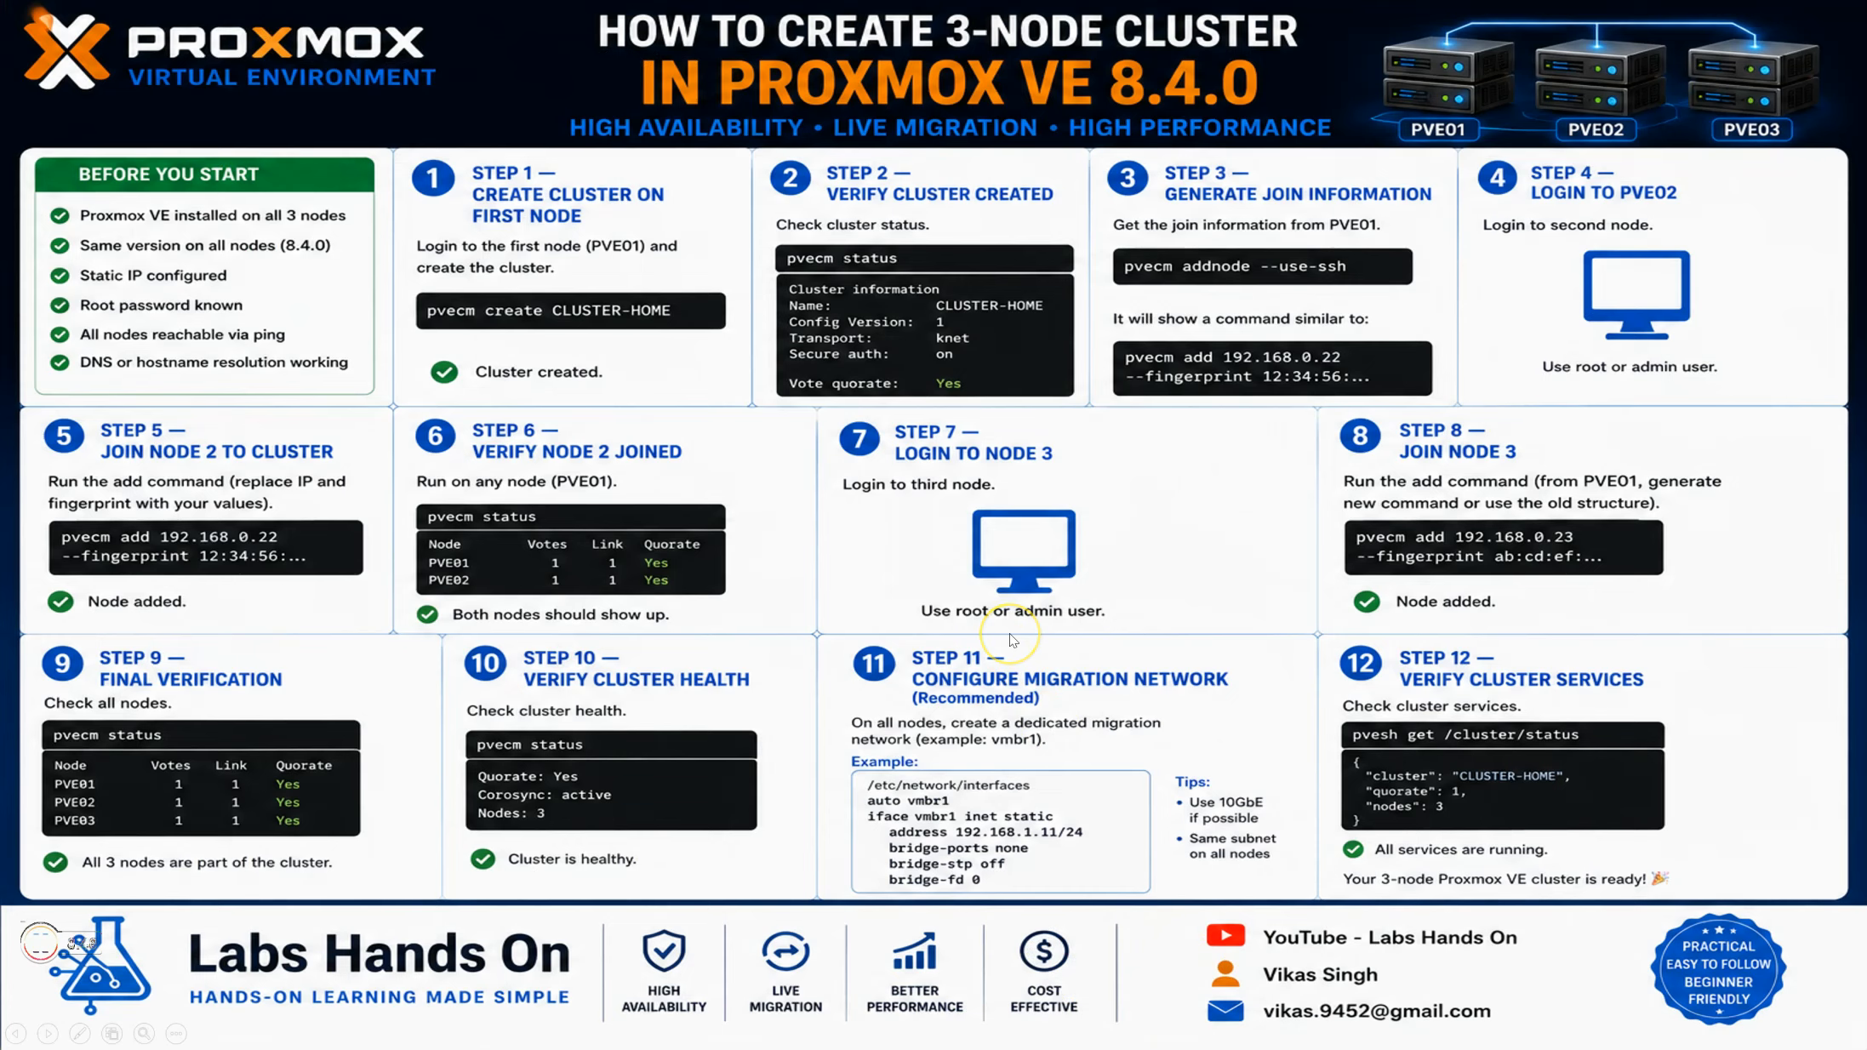
left_click(1012, 640)
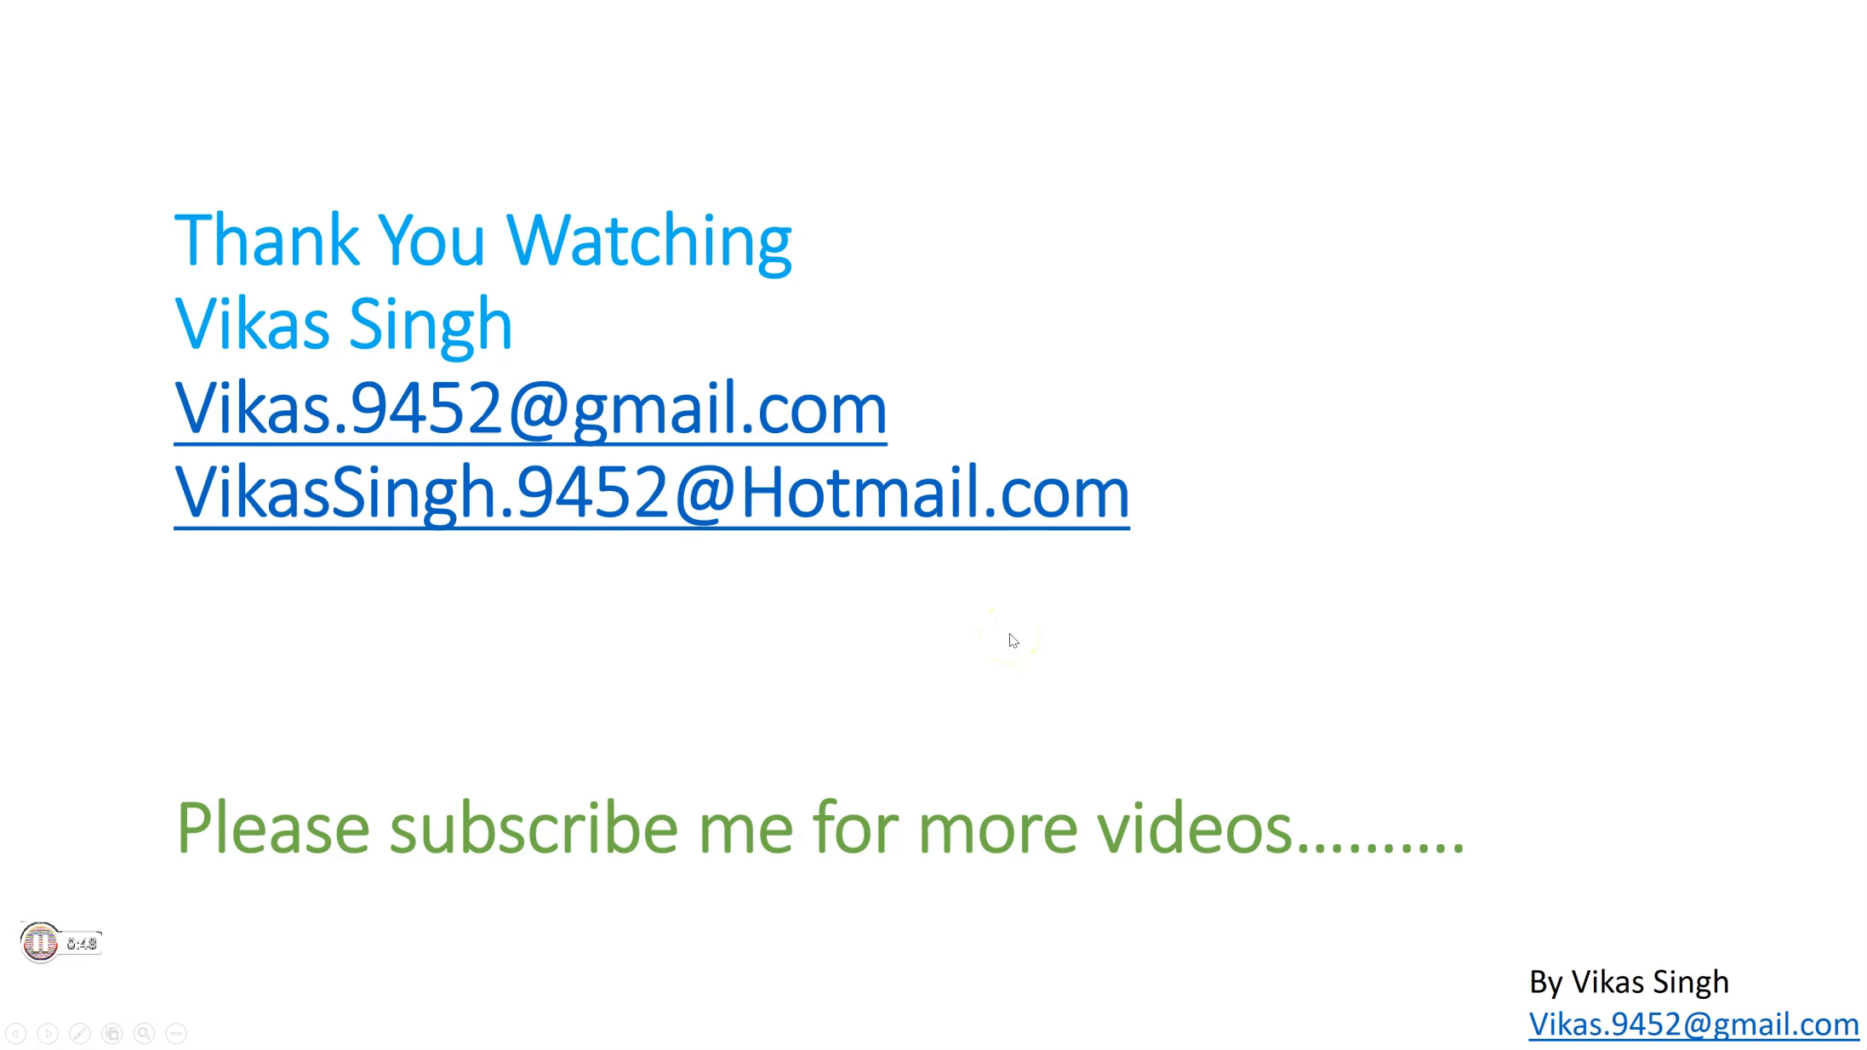